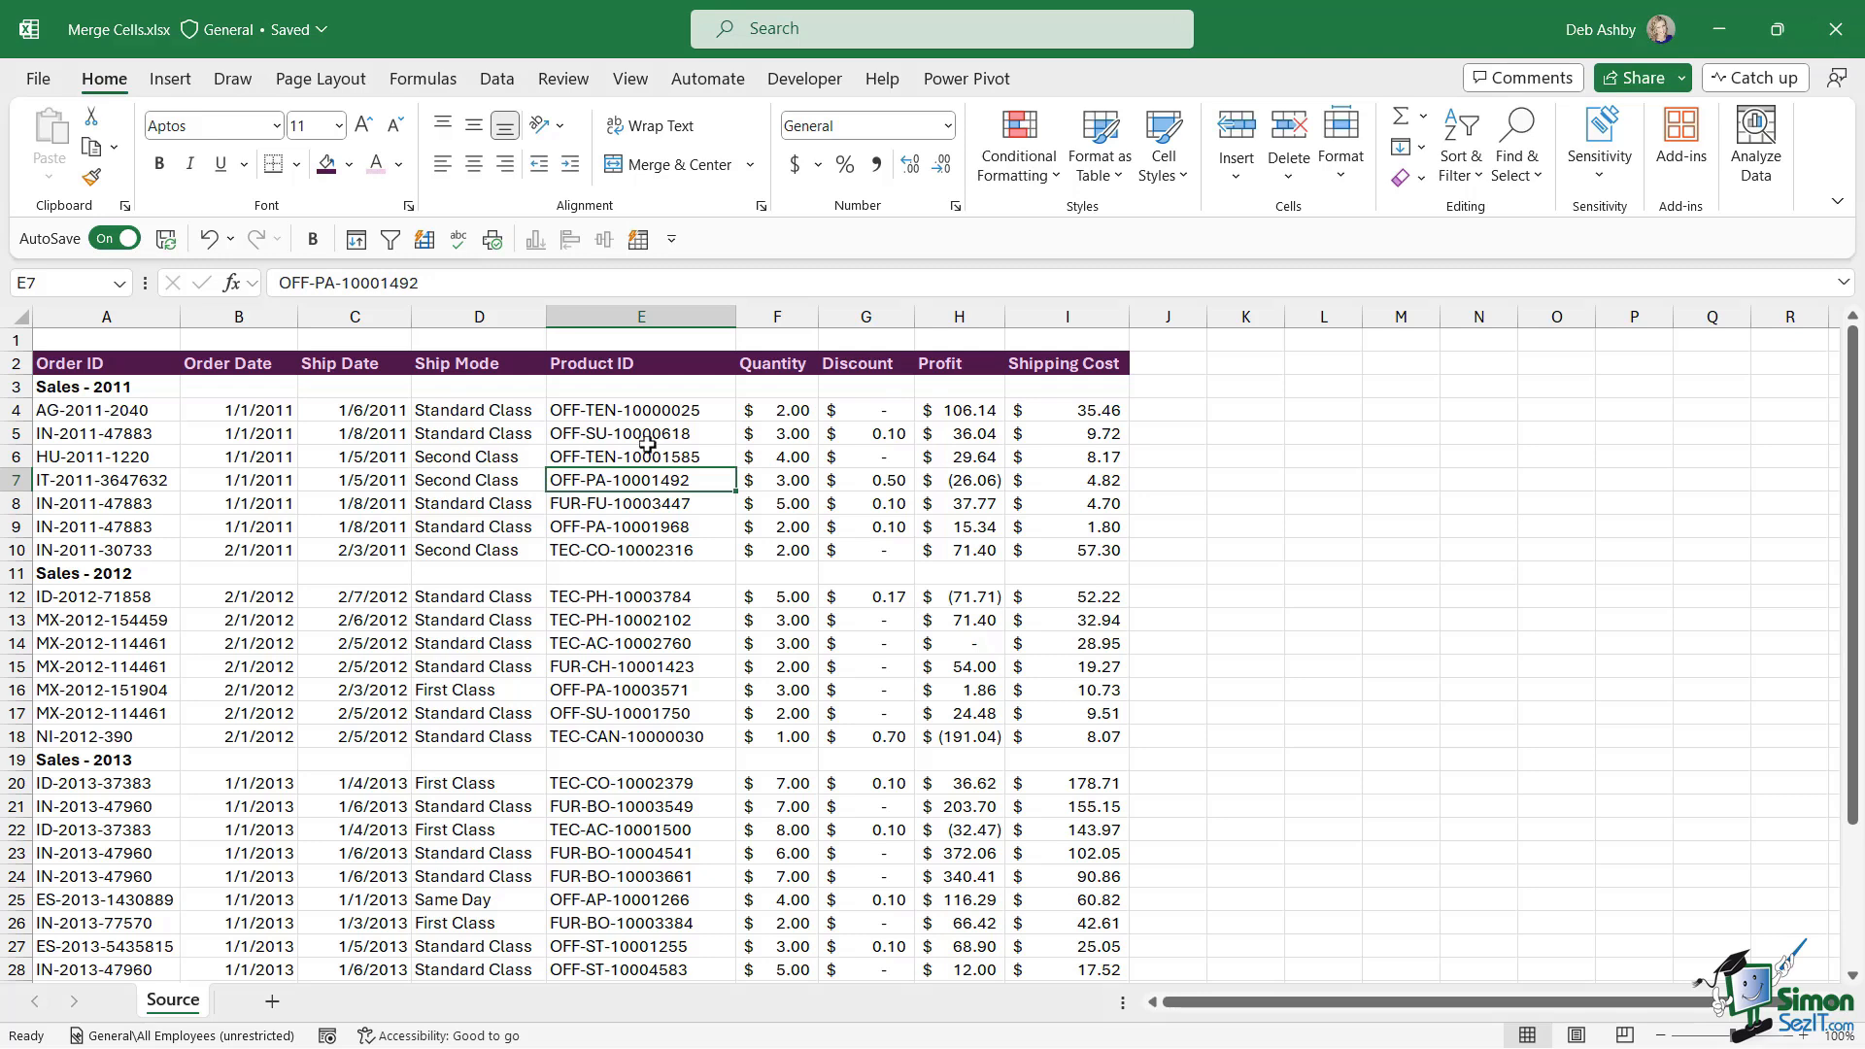
# Review the Sales - 2011, 2012 and 2013 header cells and the 2011 order rows
pyautogui.click(90, 387)
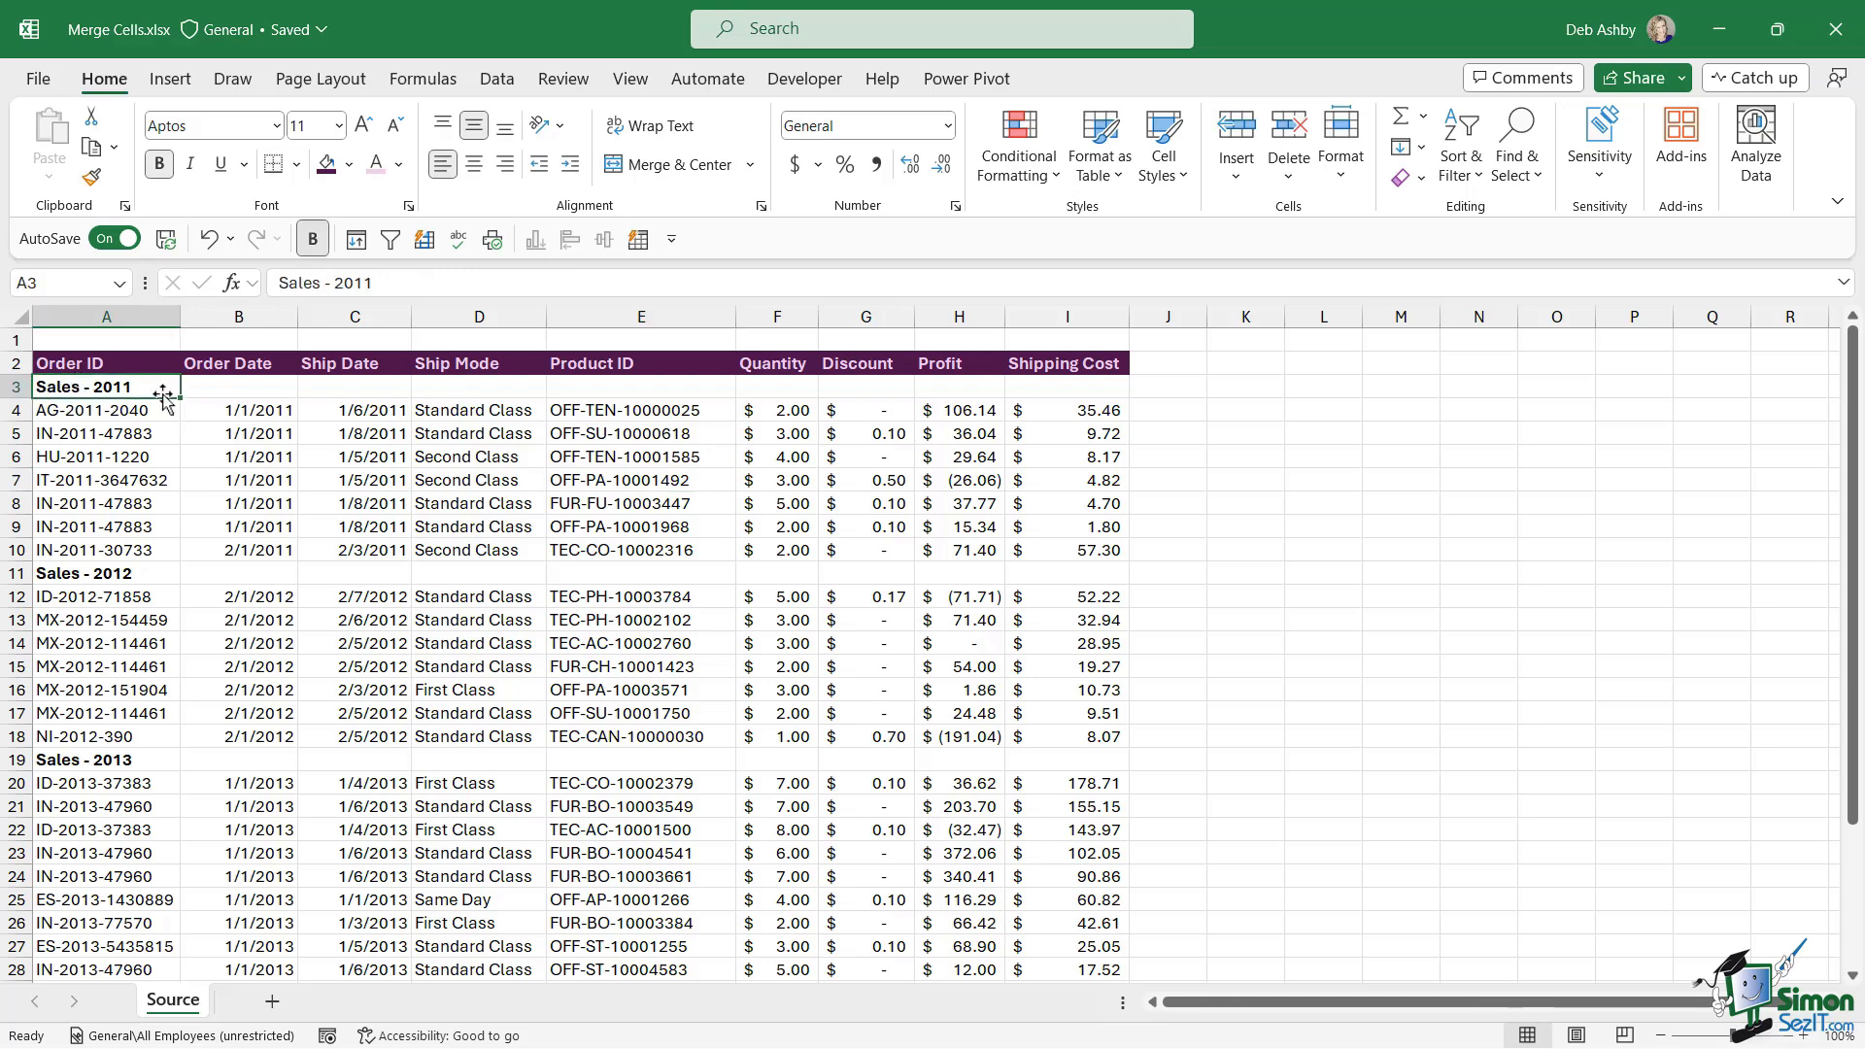
pyautogui.moveTo(16, 409); pyautogui.dragTo(12, 549)
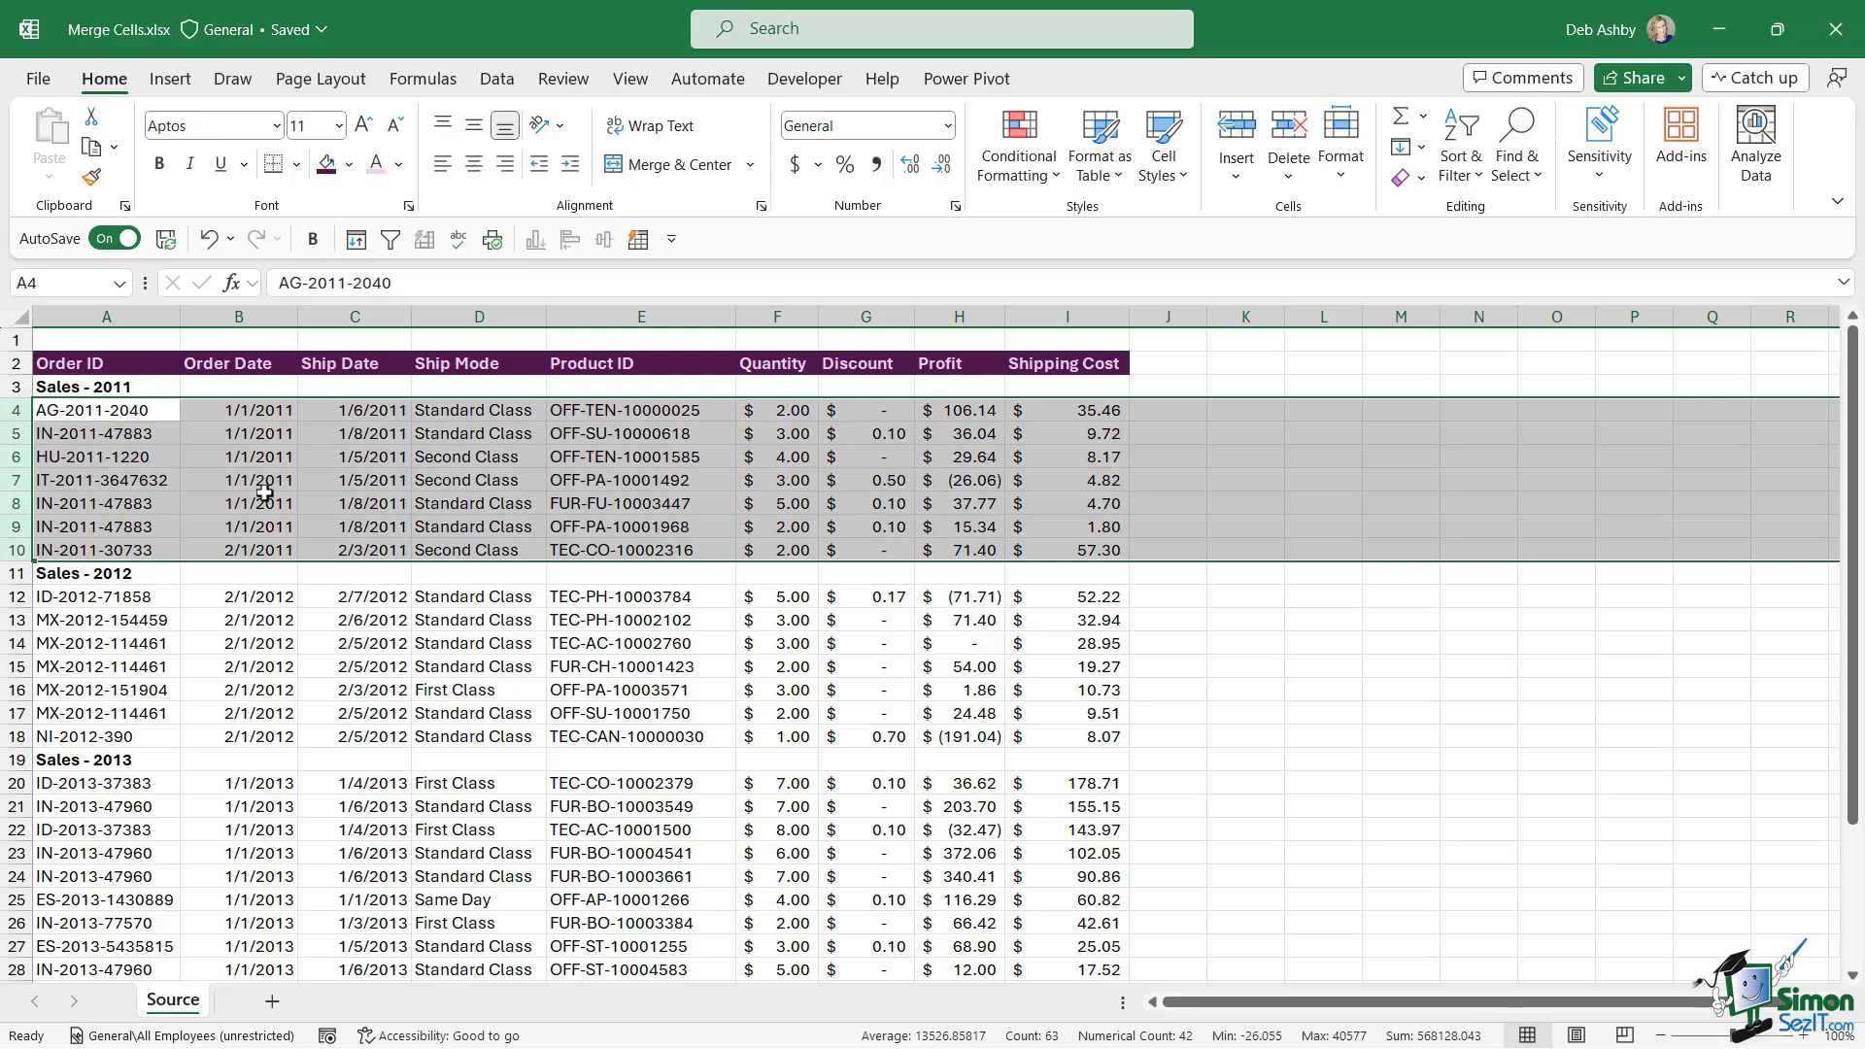
pyautogui.click(15, 573)
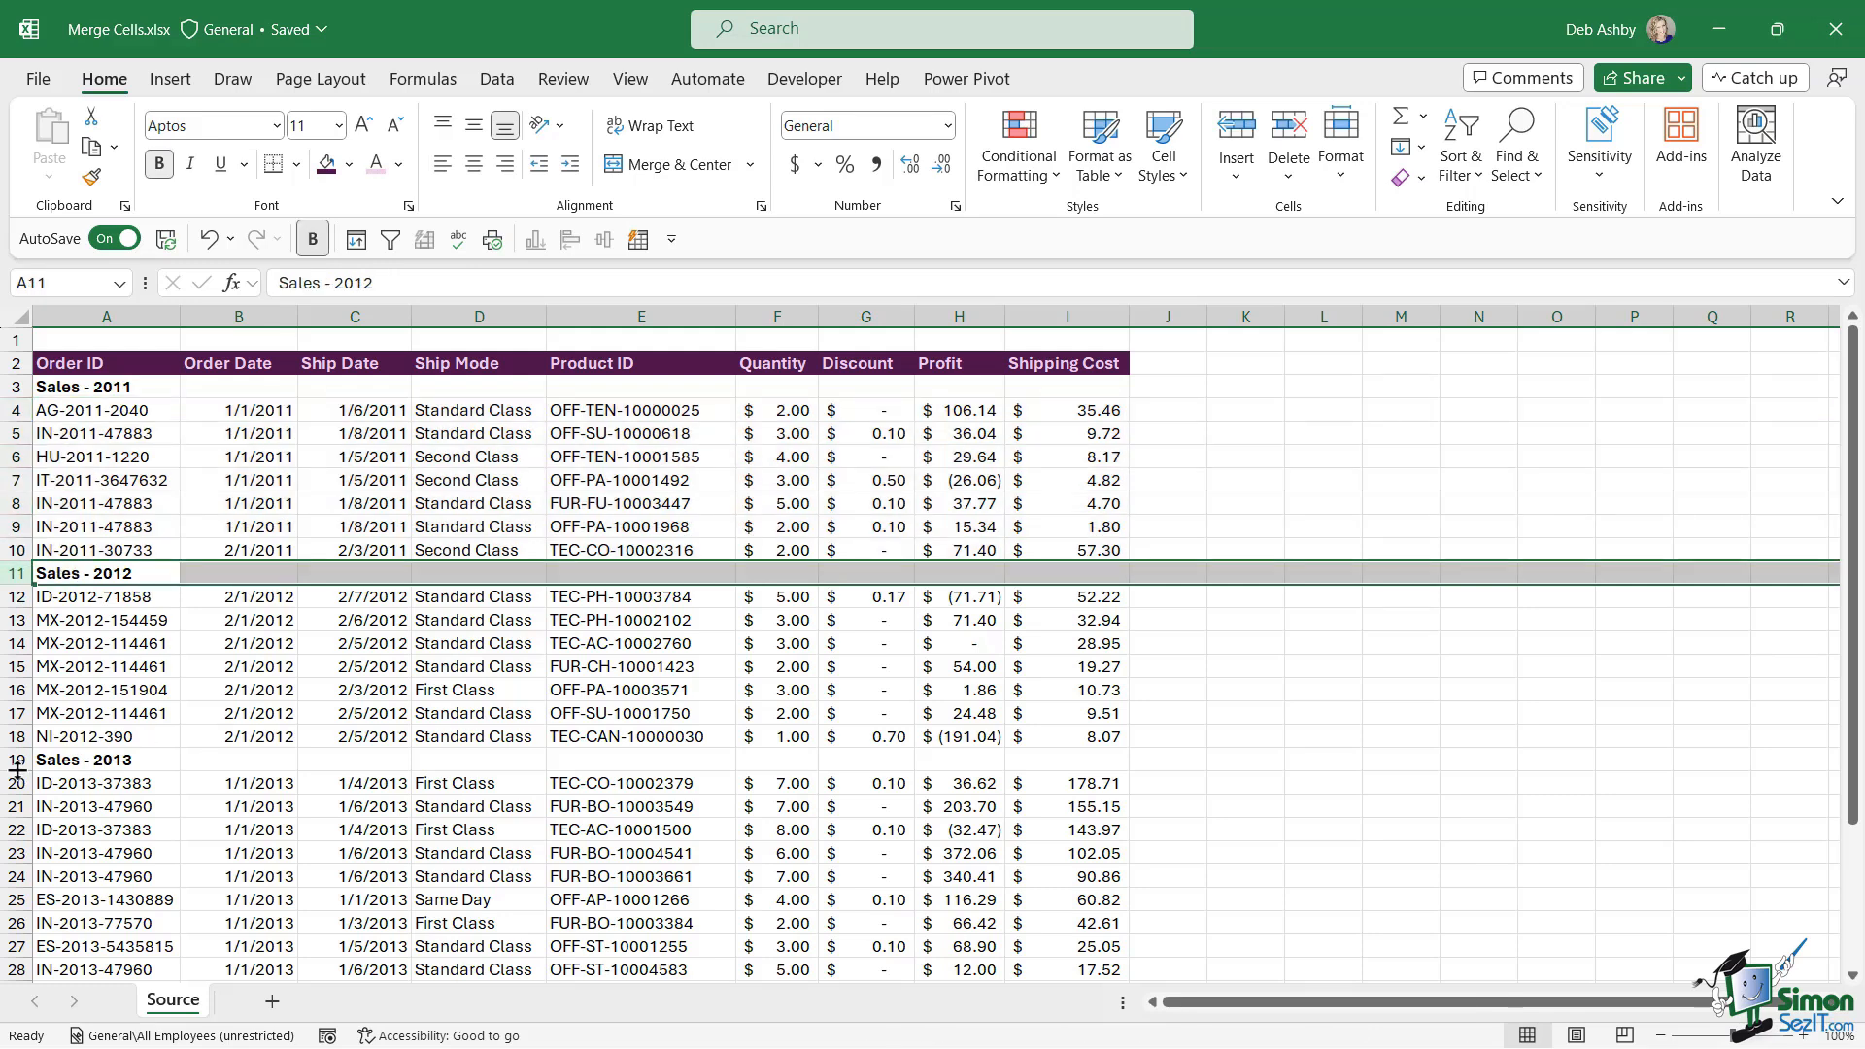
pyautogui.scroll(-2, 313, 667)
pyautogui.scroll(-2, 312, 667)
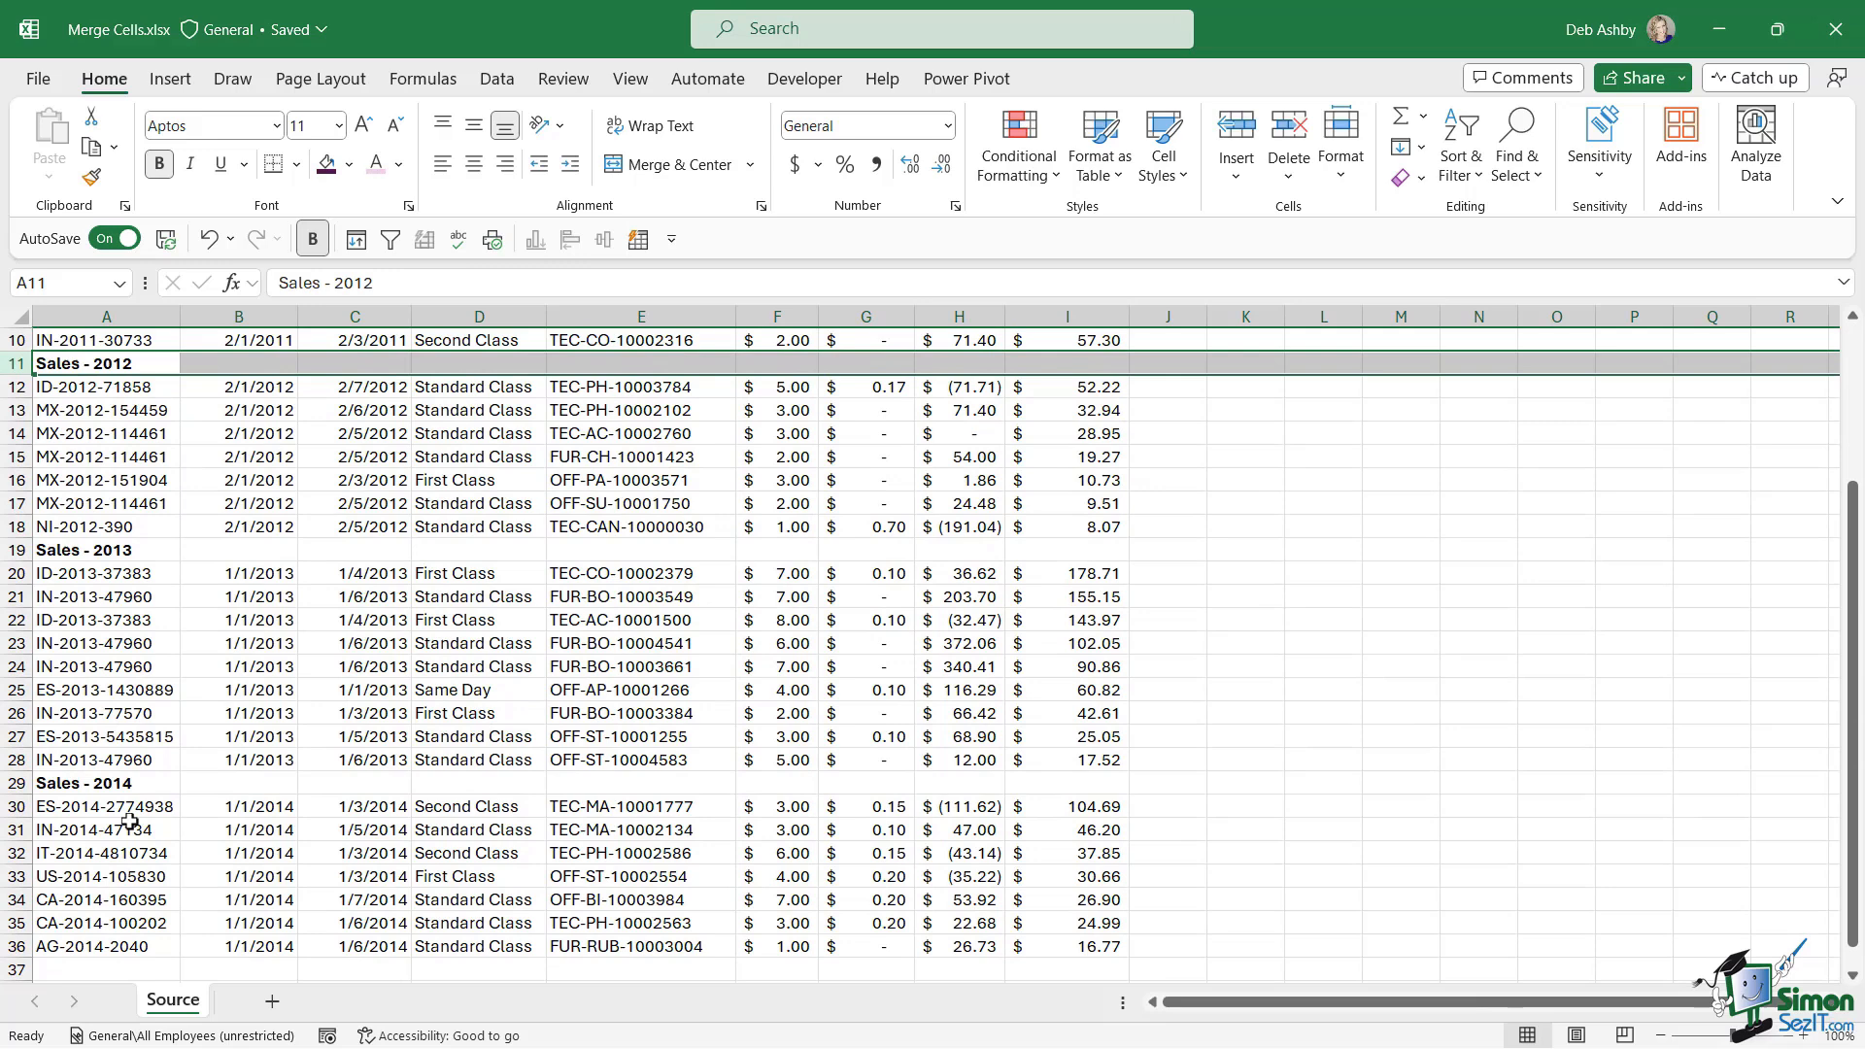
pyautogui.scroll(4, 478, 642)
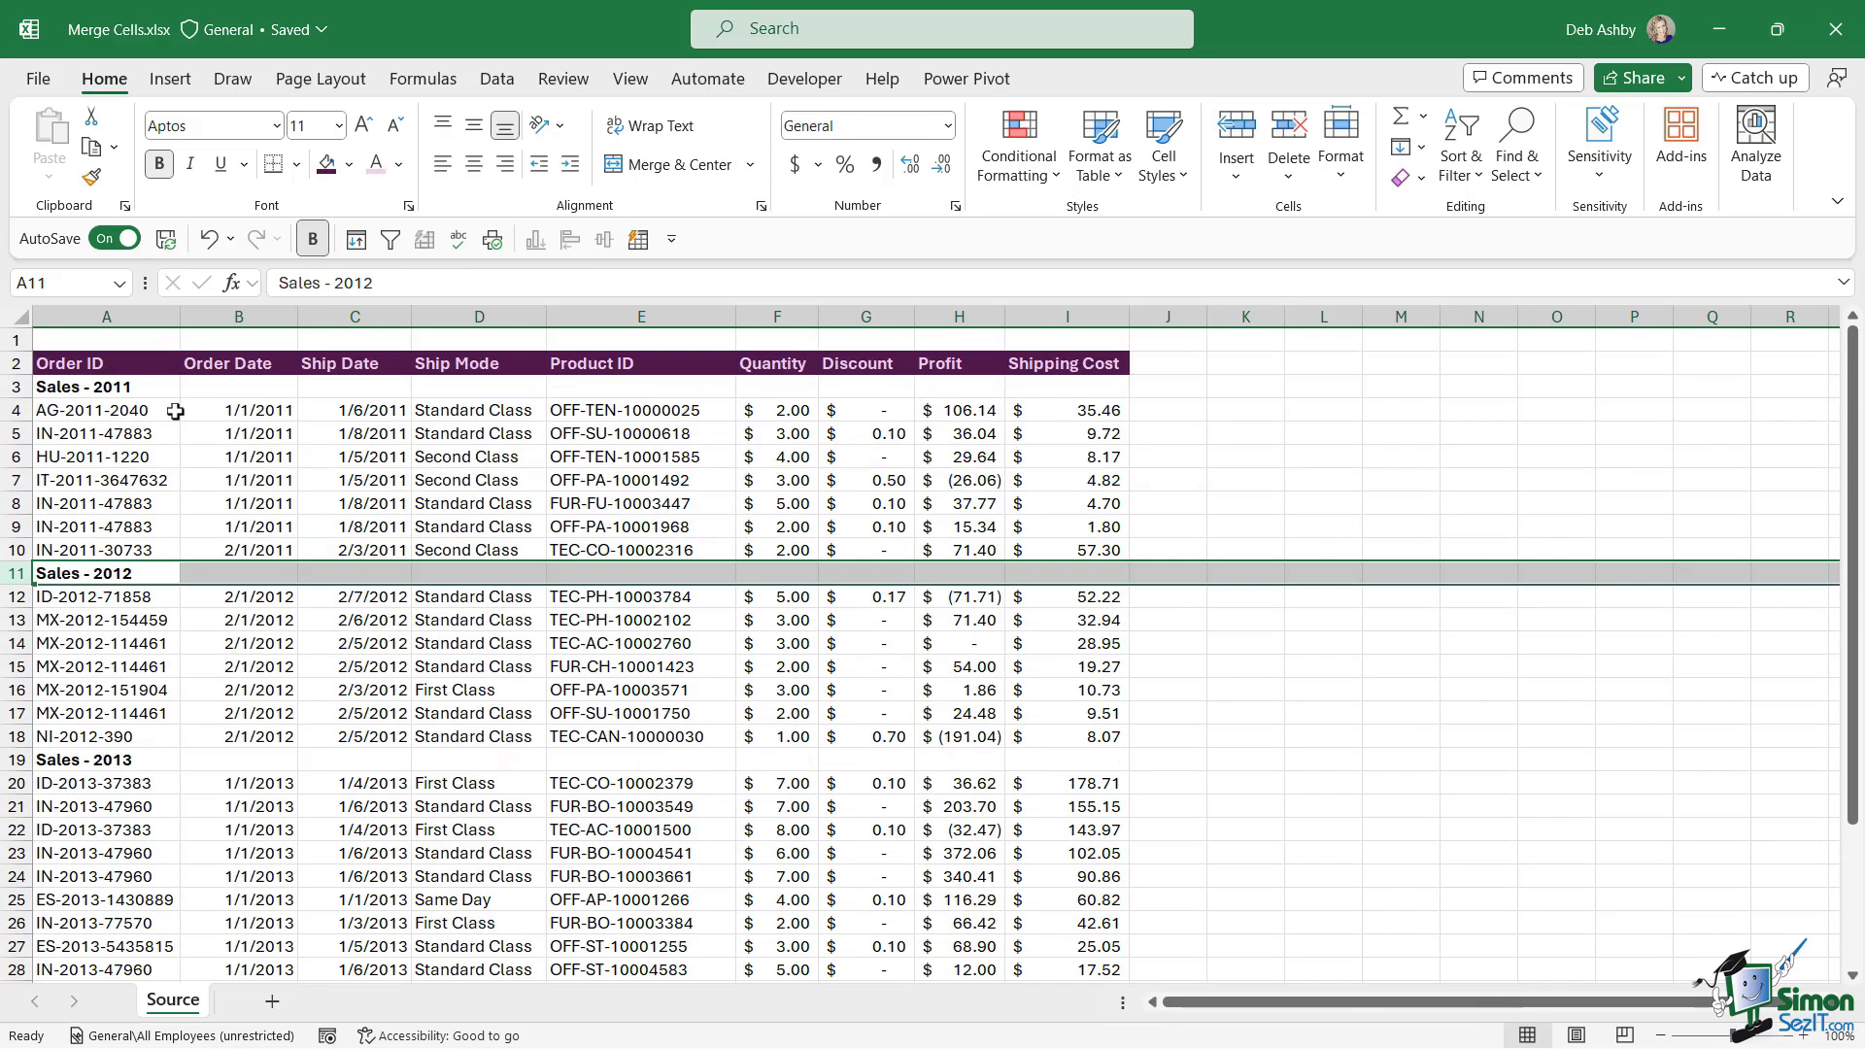
pyautogui.click(152, 390)
pyautogui.click(152, 579)
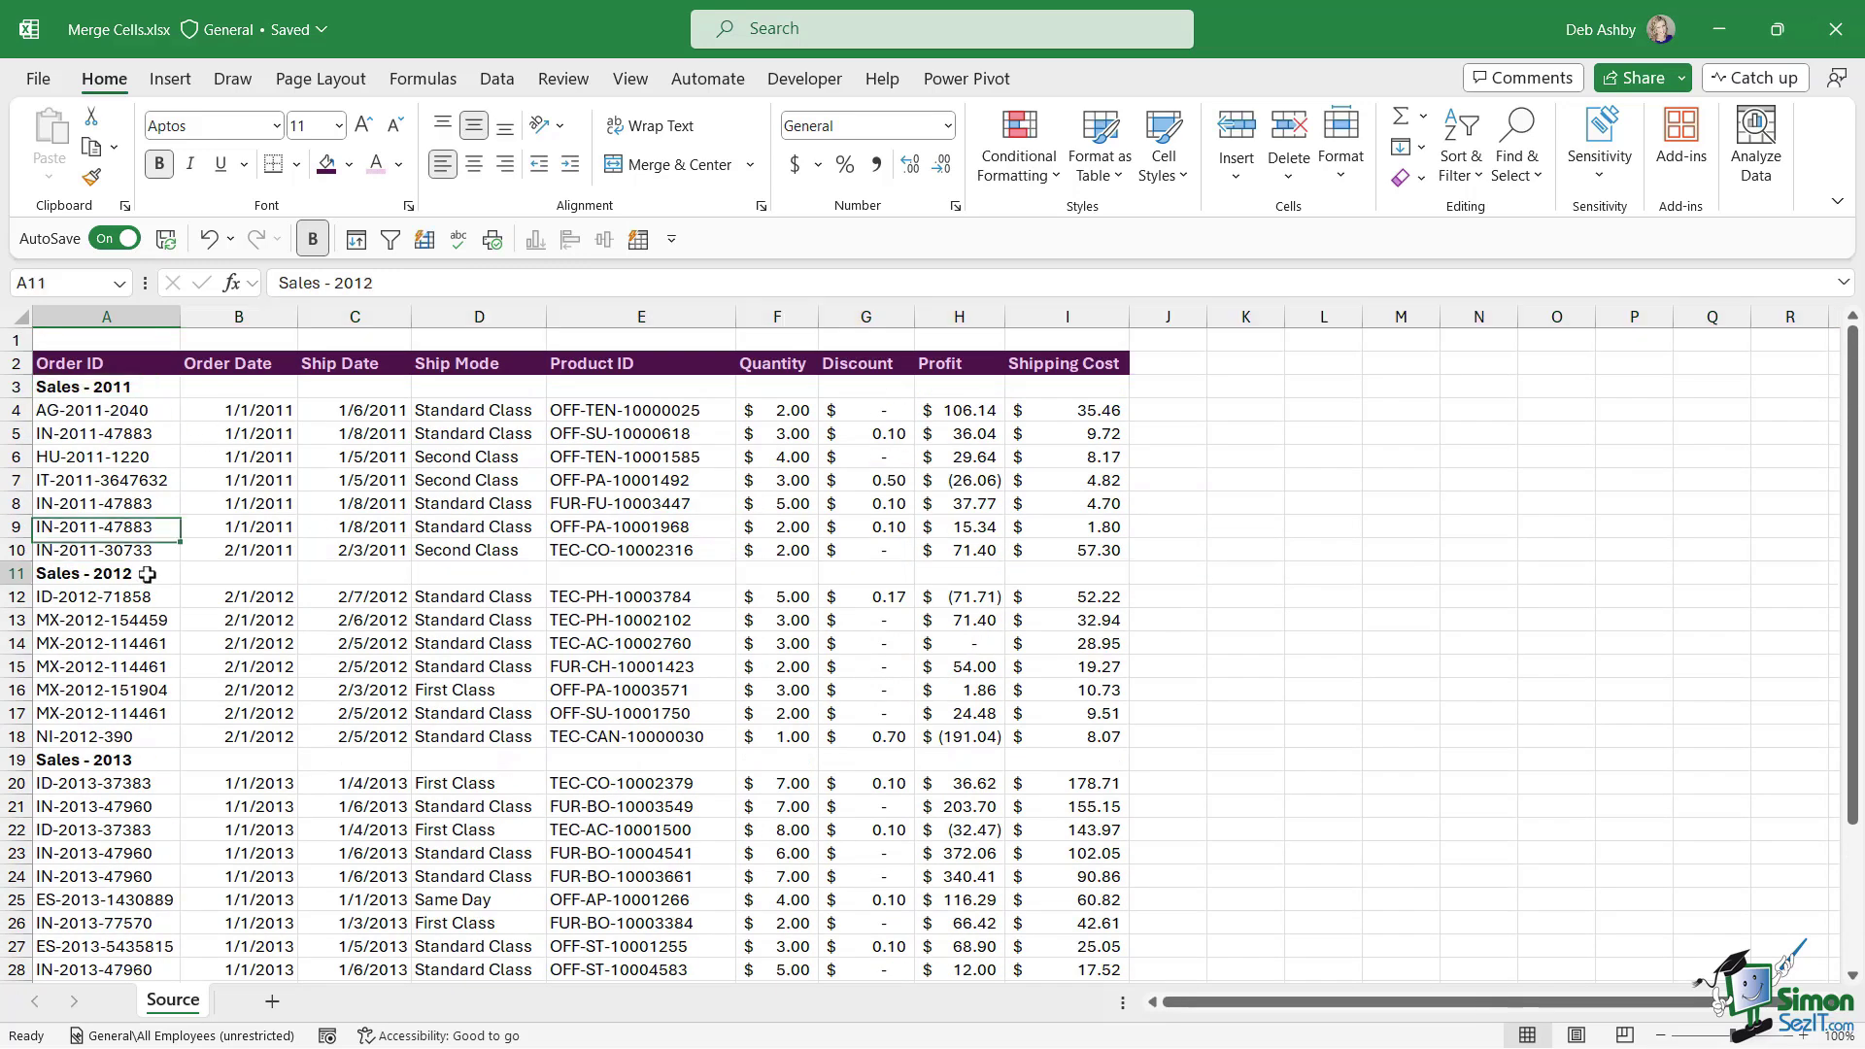
pyautogui.click(161, 760)
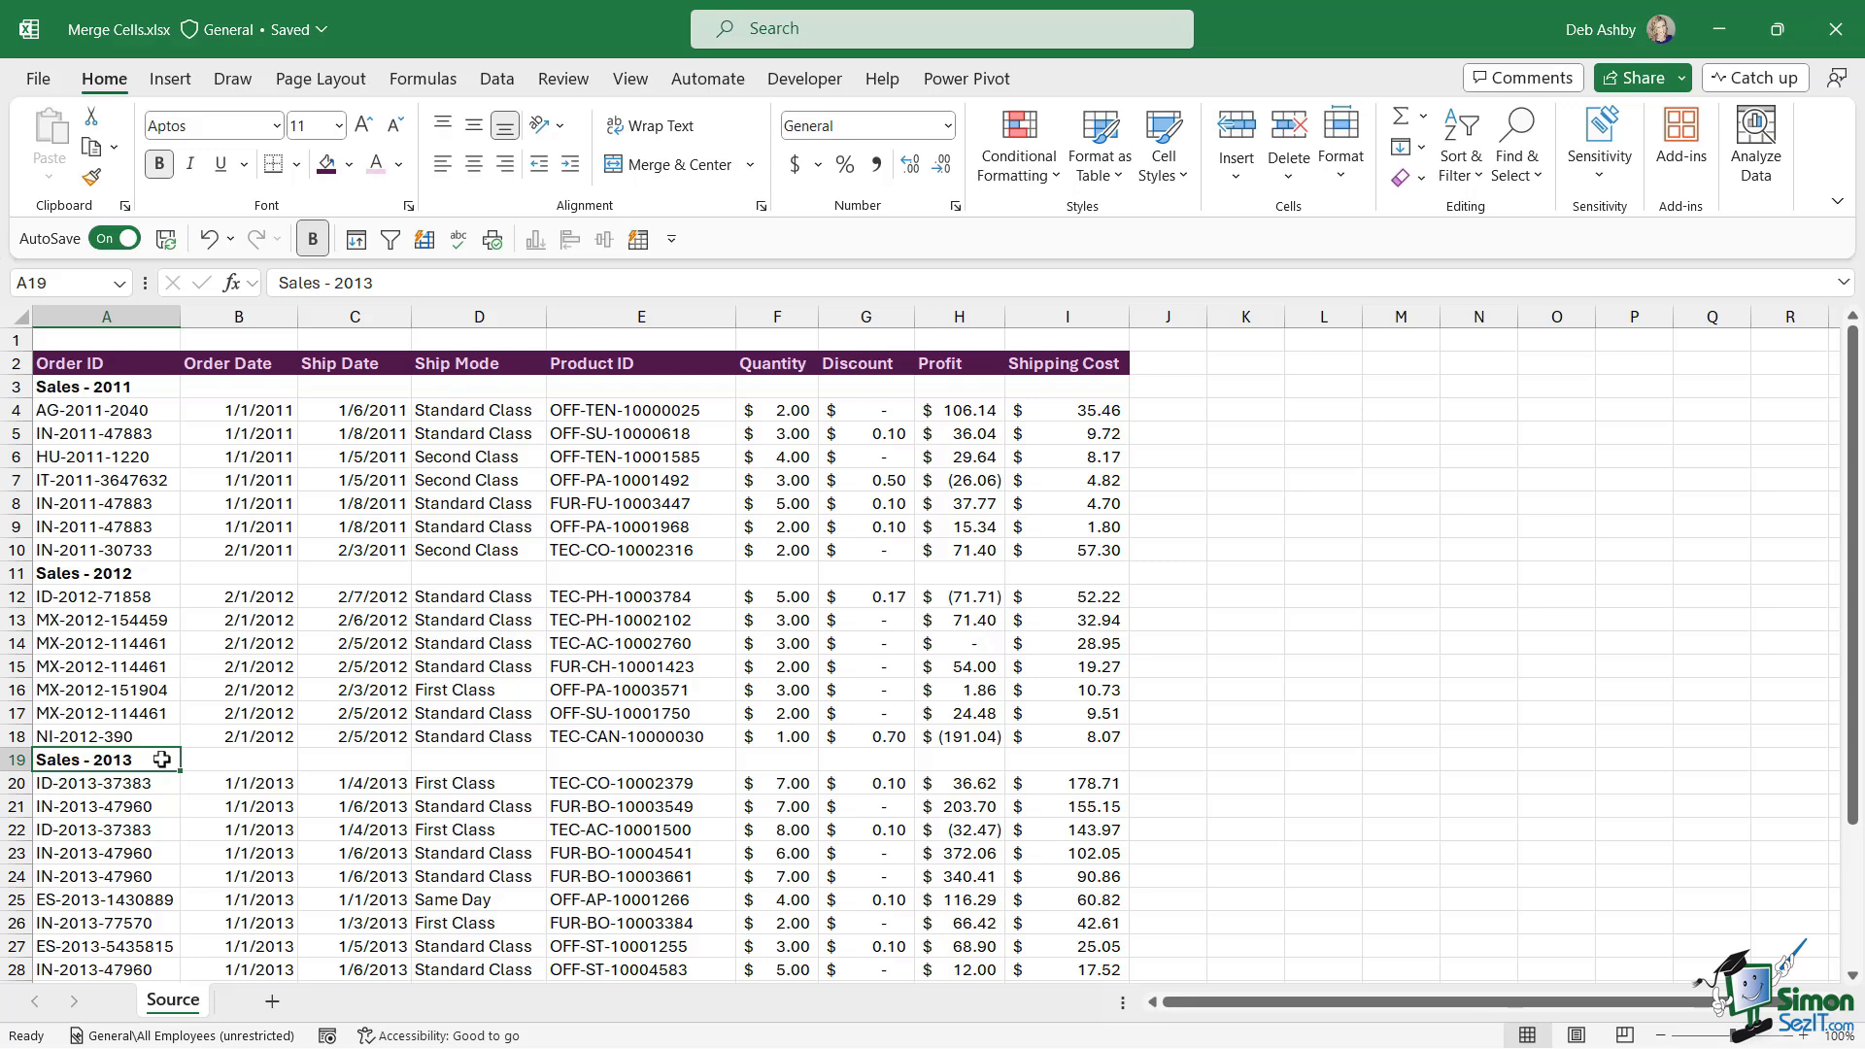
pyautogui.click(139, 387)
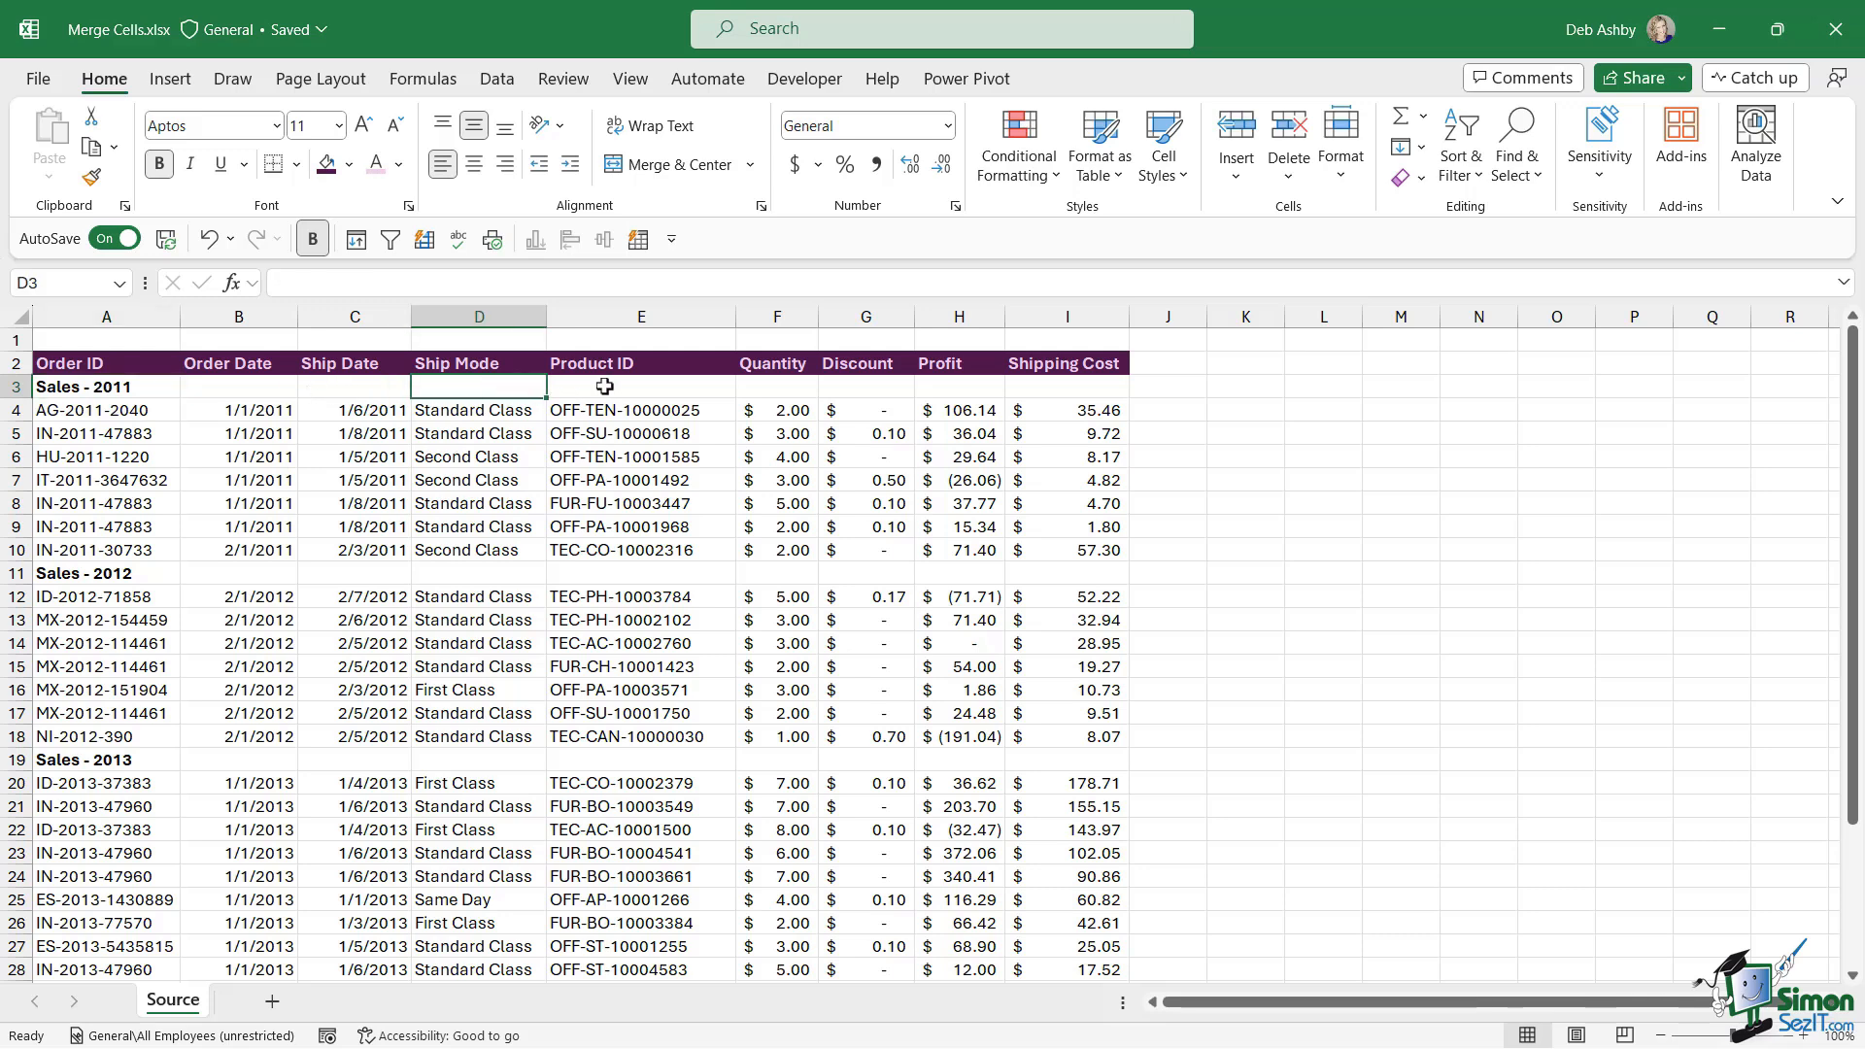
# Select the Sales - 2011 row A3:I3, centre it within its cell, then undo the centring
pyautogui.moveTo(460, 387); pyautogui.dragTo(641, 386)
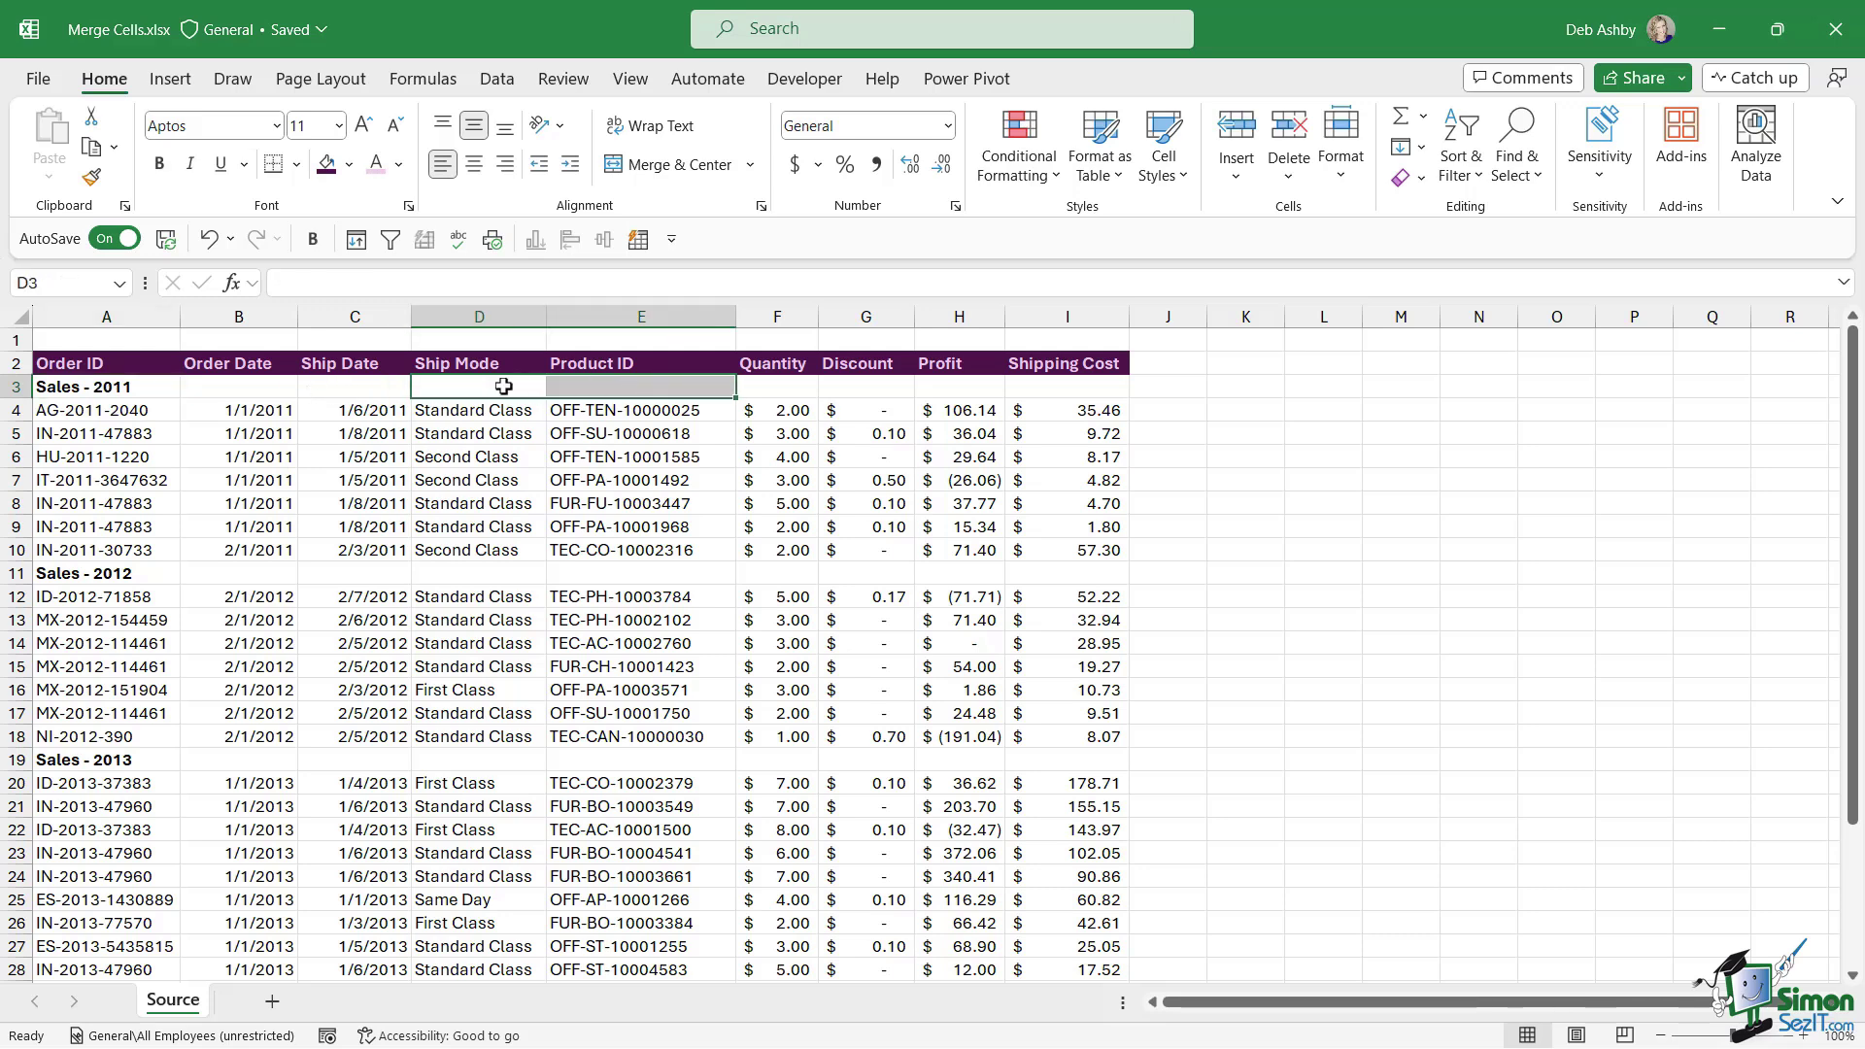
pyautogui.click(606, 416)
pyautogui.click(115, 389)
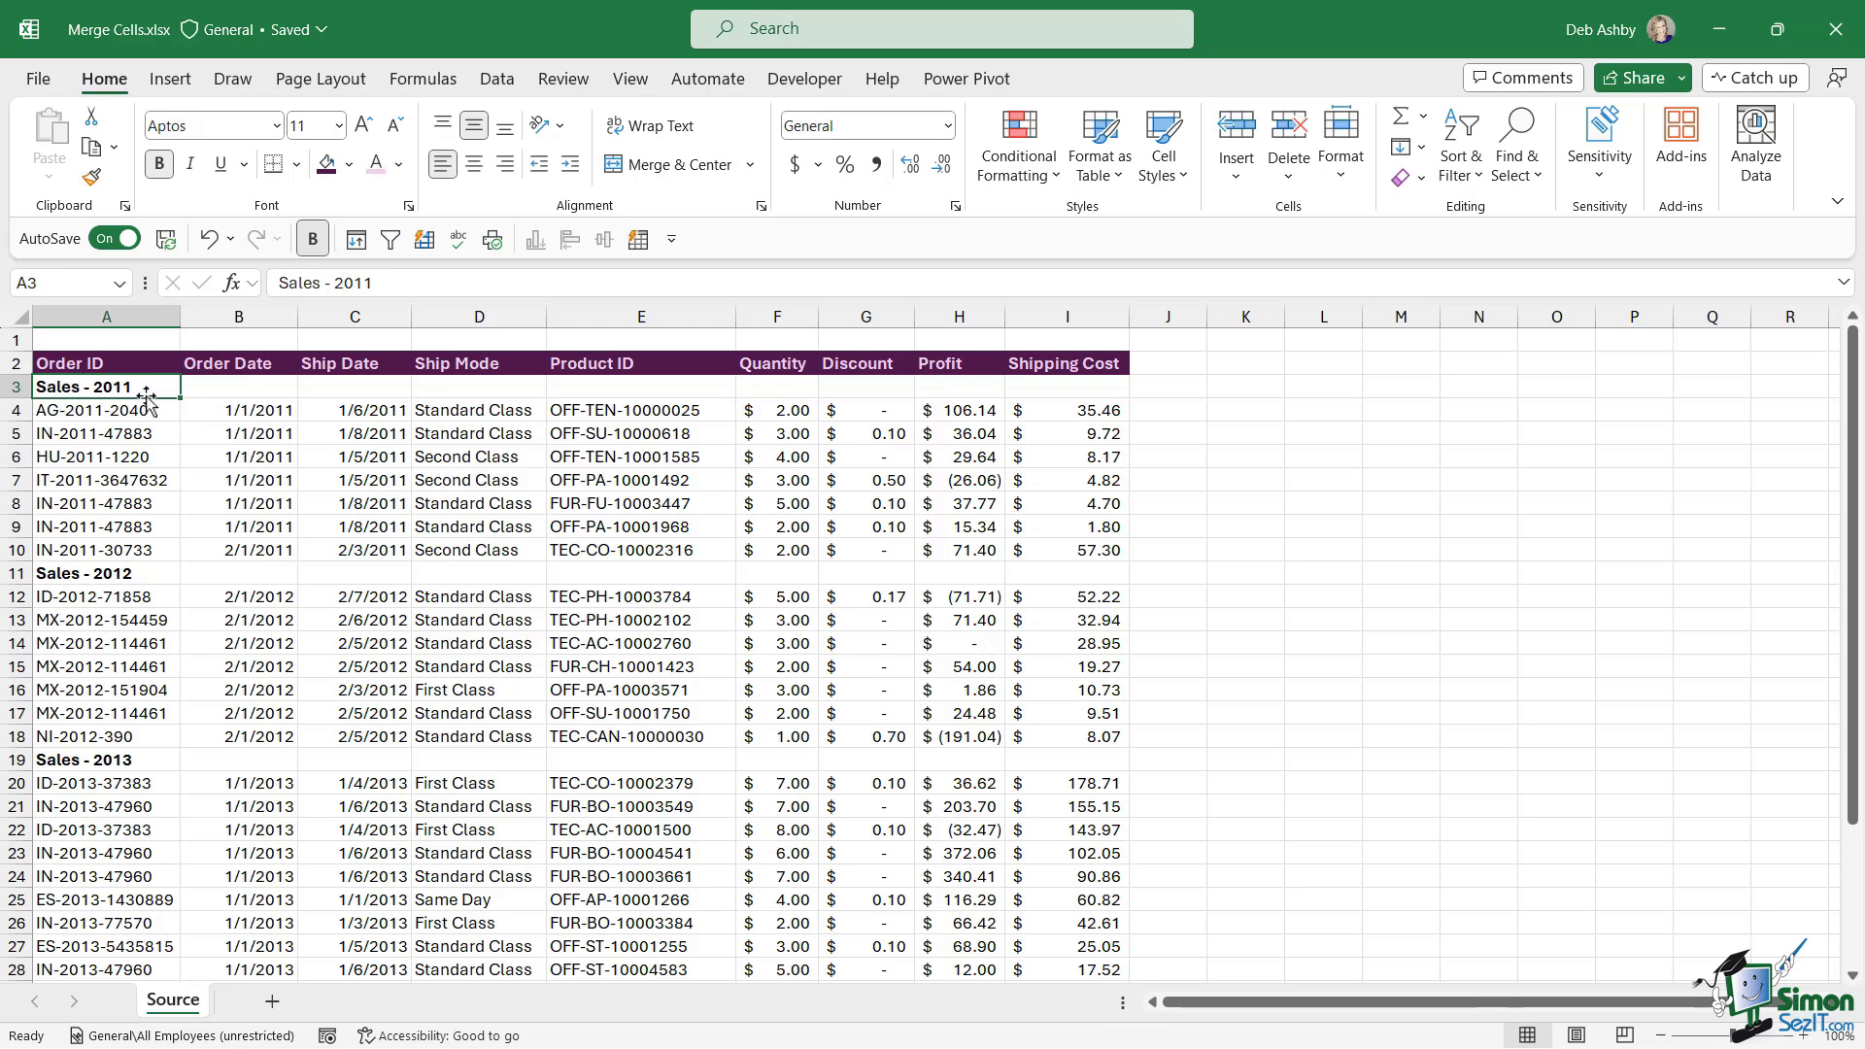
pyautogui.click(259, 455)
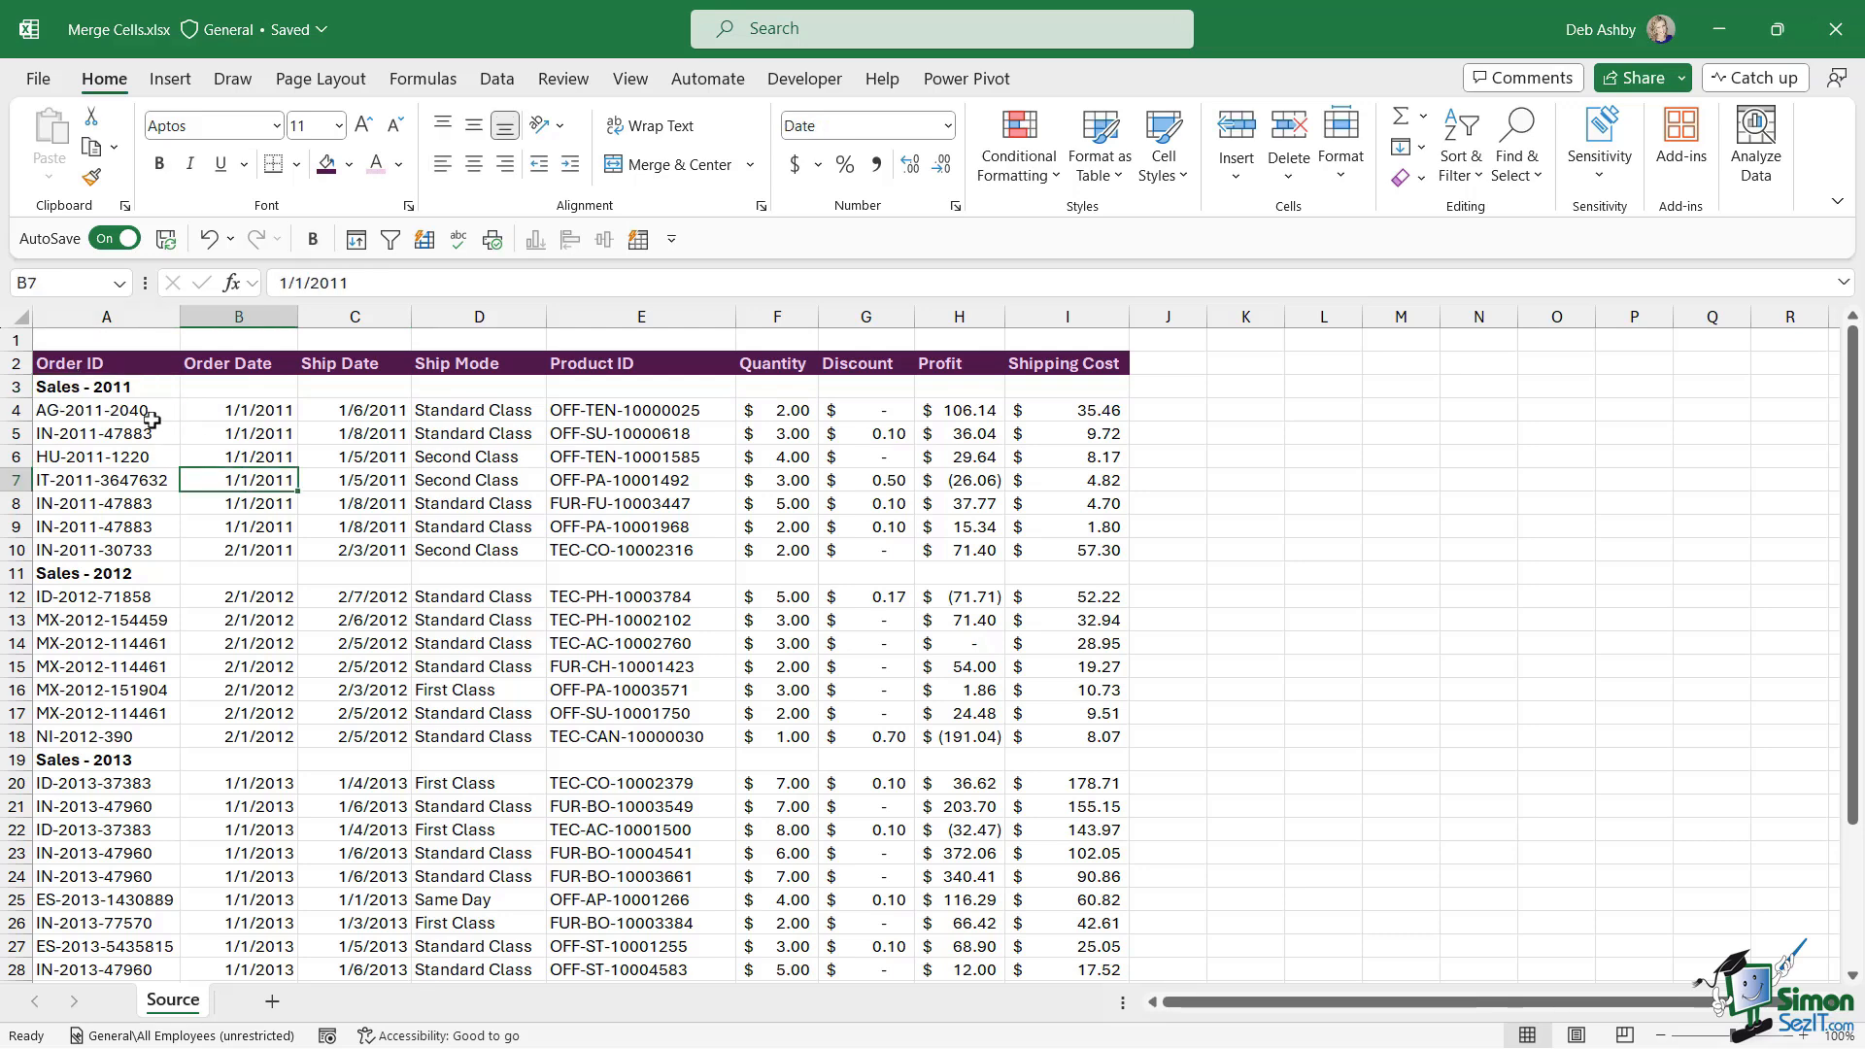
pyautogui.click(152, 389)
pyautogui.moveTo(153, 388); pyautogui.dragTo(1077, 394)
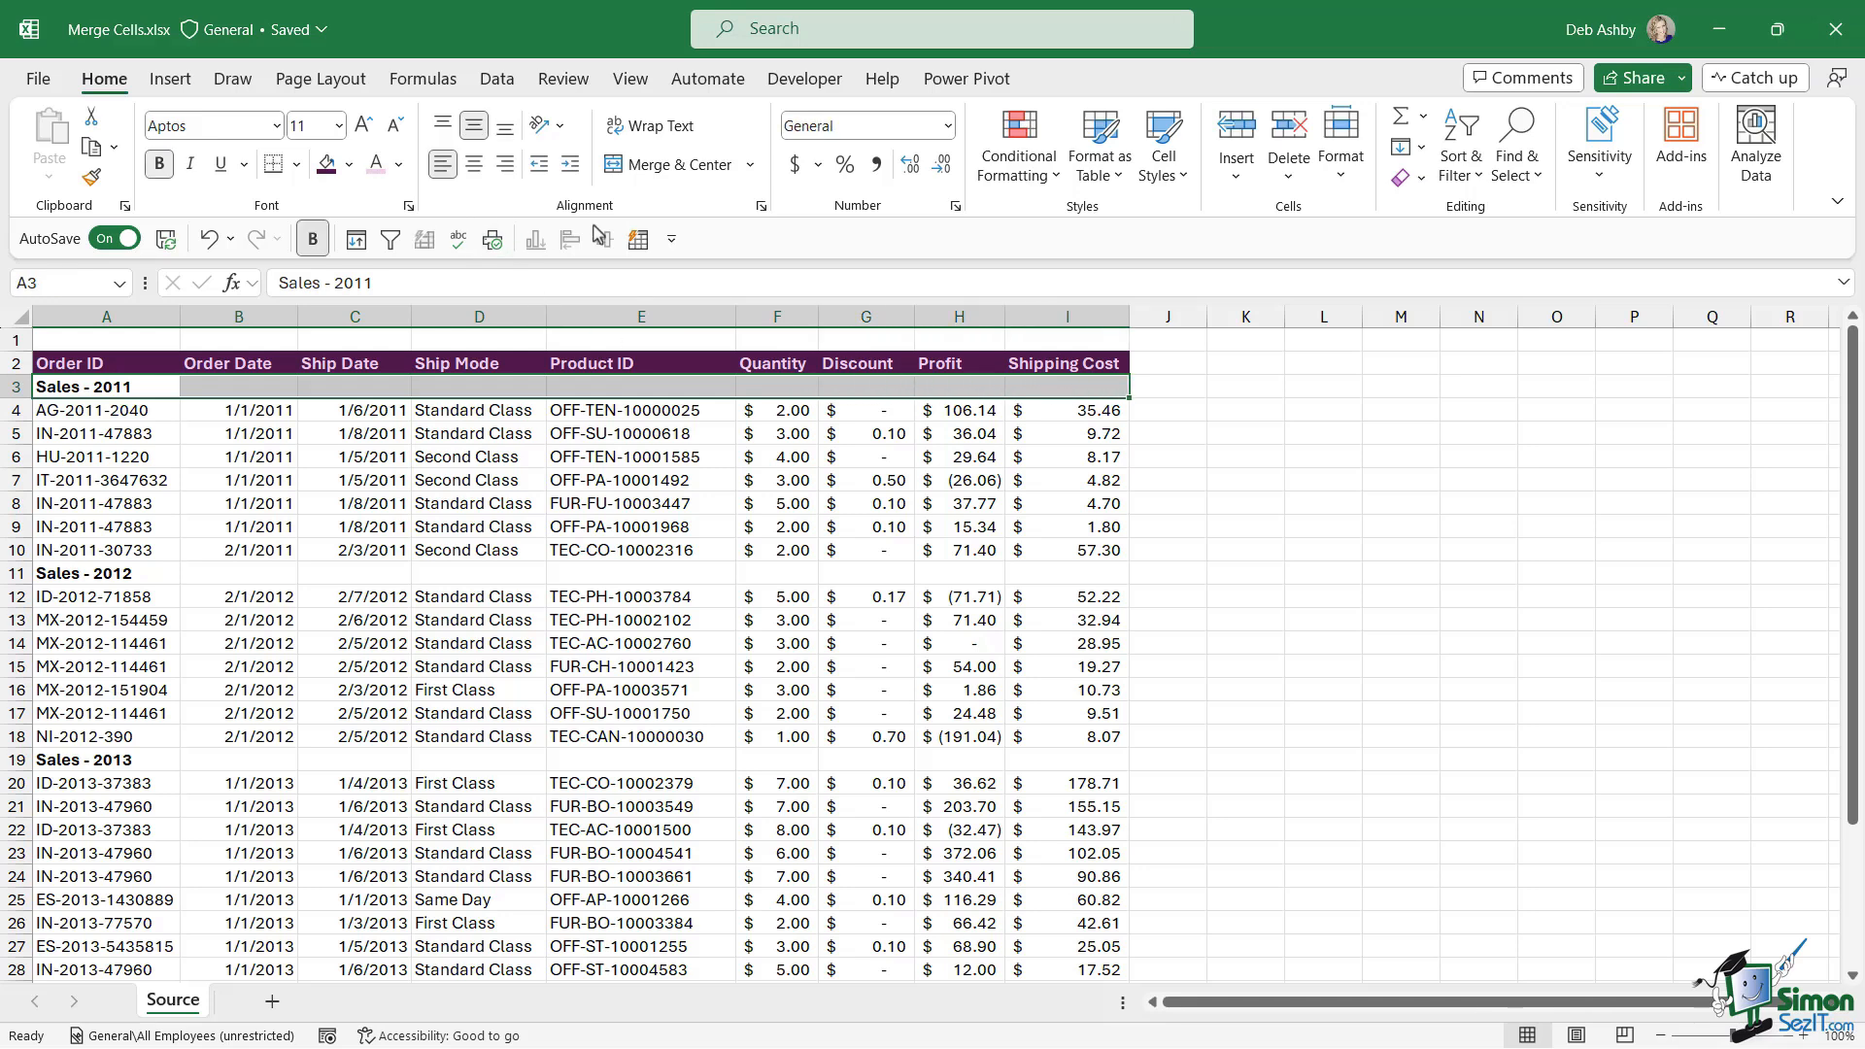
pyautogui.click(475, 163)
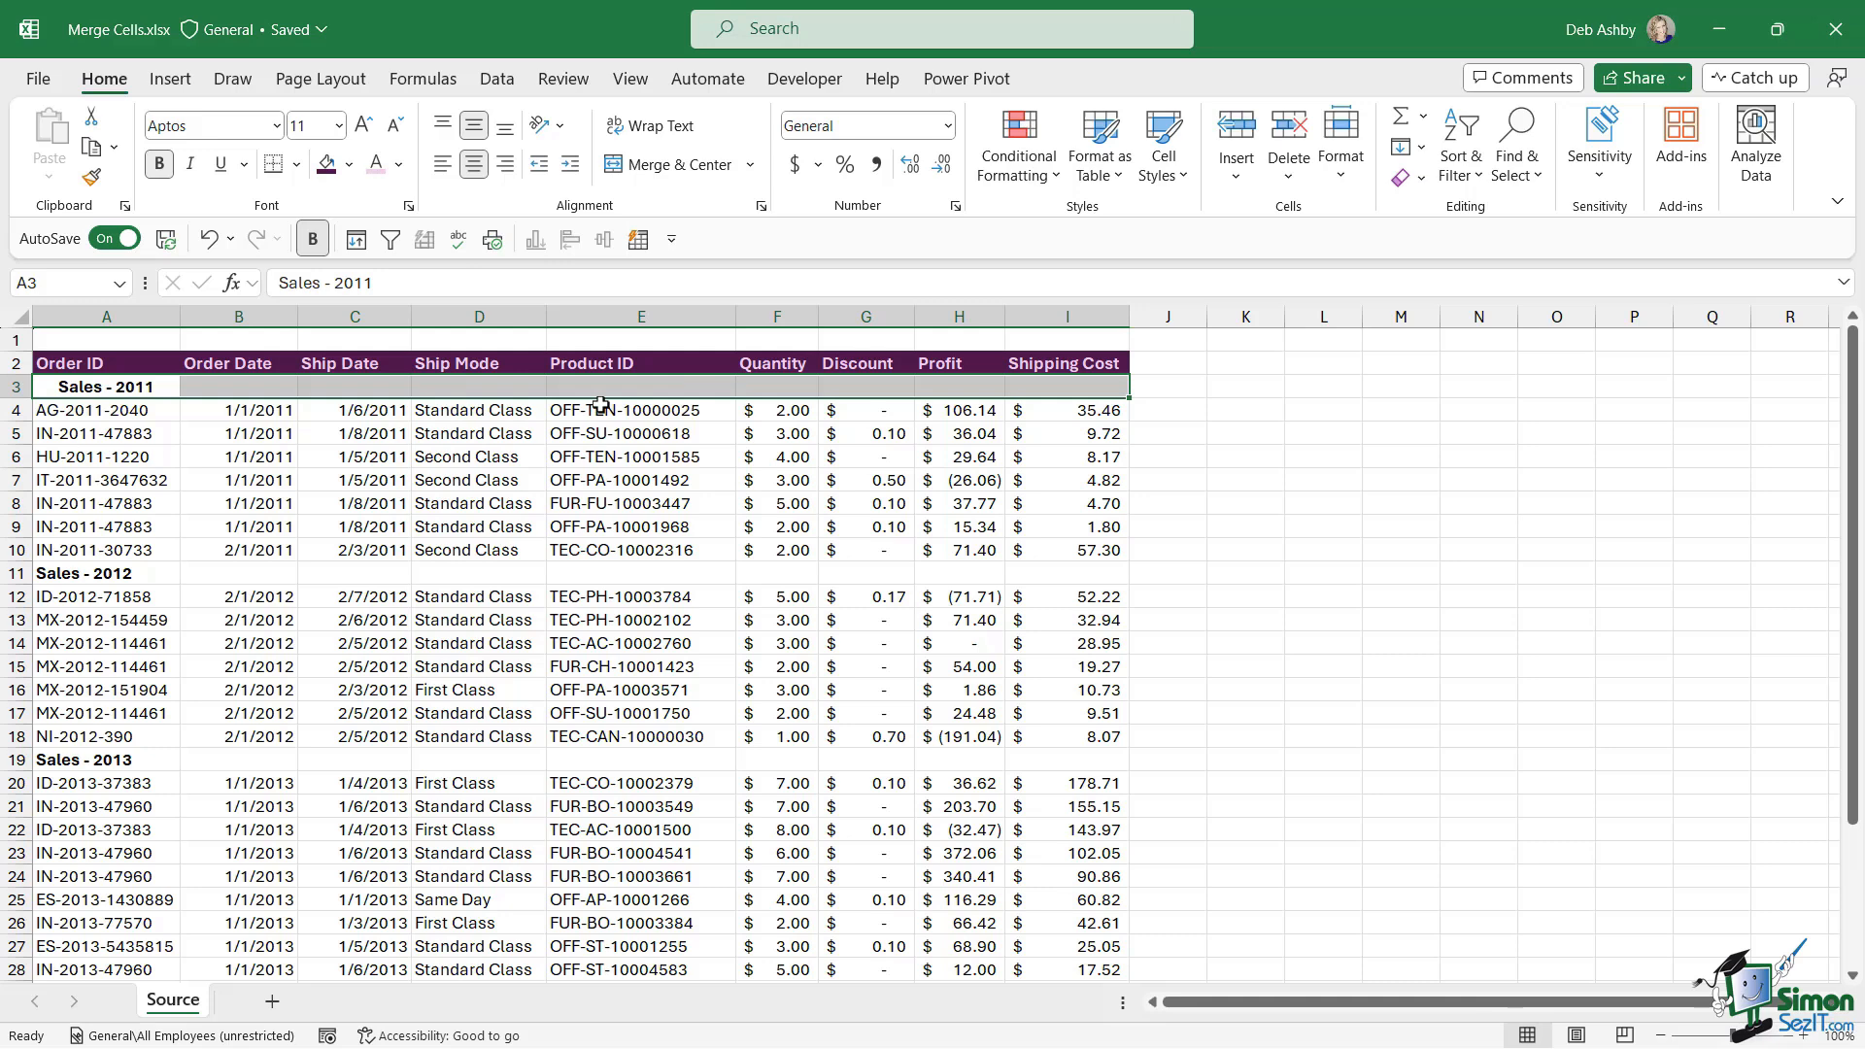
pyautogui.hotkey('ctrl', 'z')
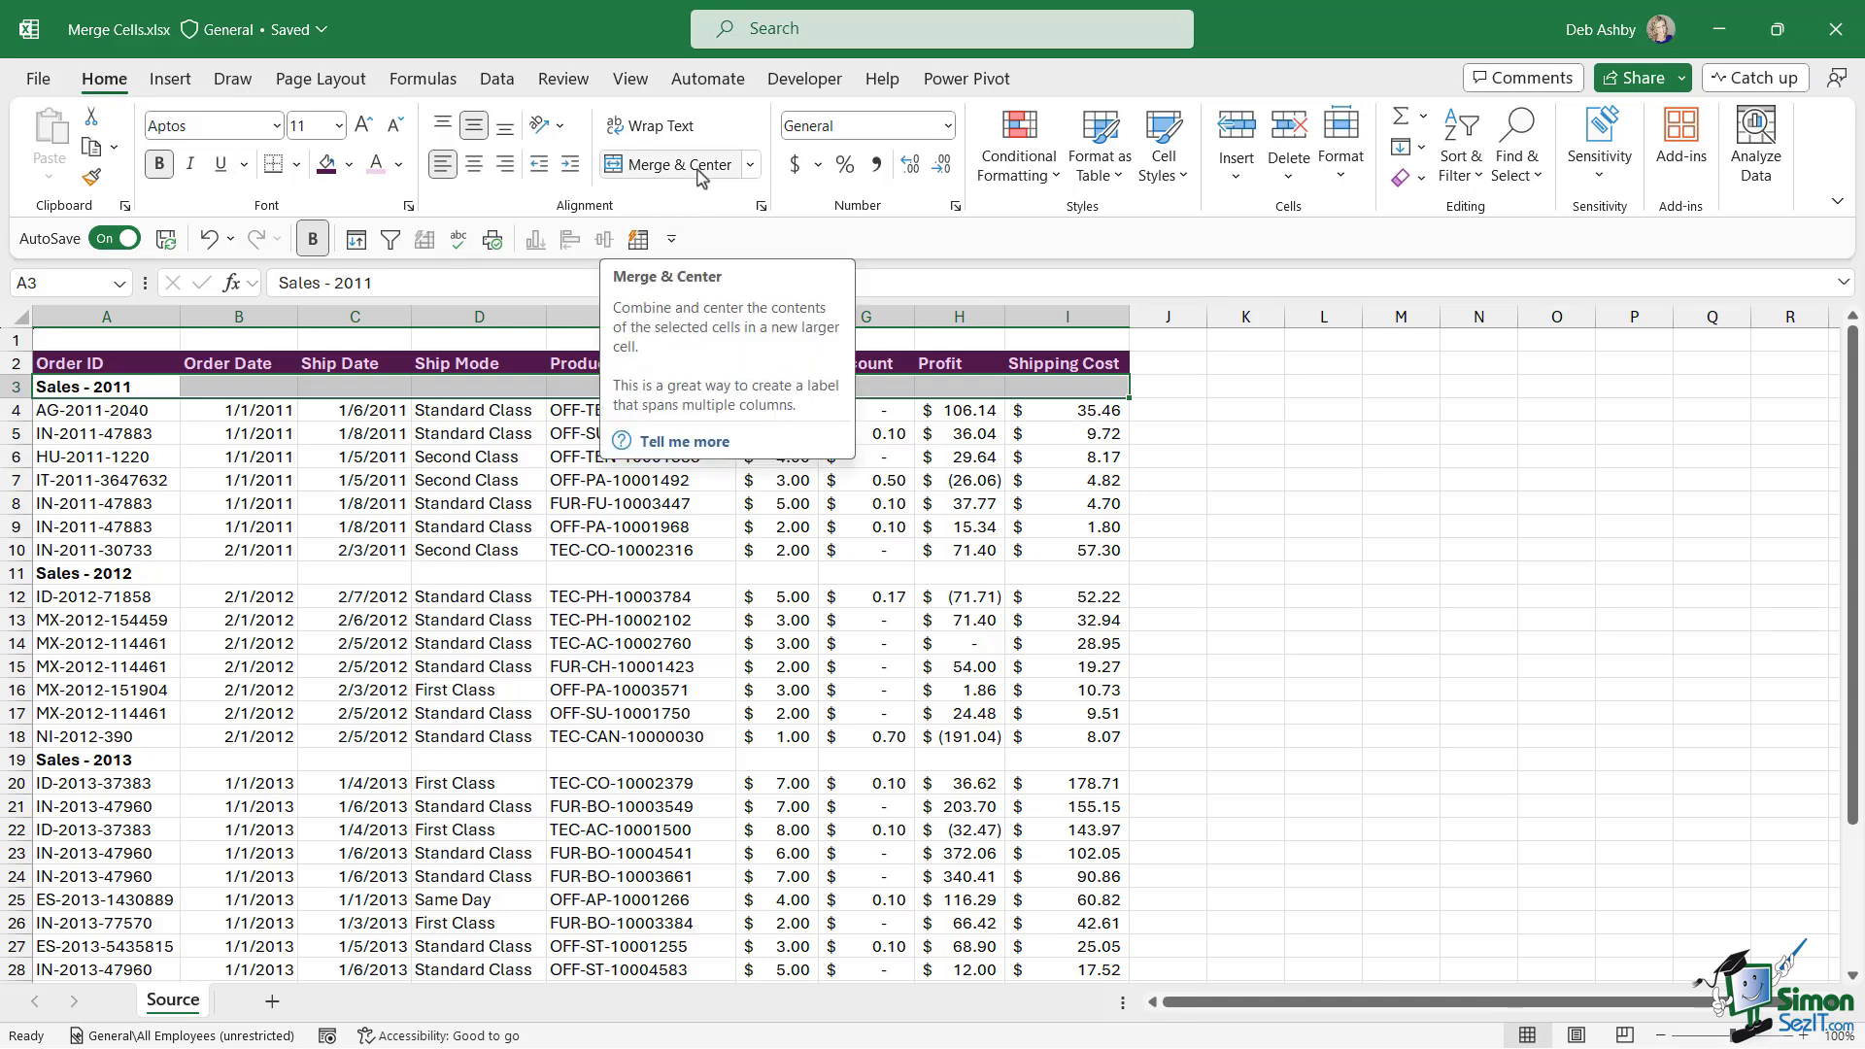
# Apply Merge & Center to A3:I3 so Sales - 2011 spans the table width
pyautogui.click(752, 164)
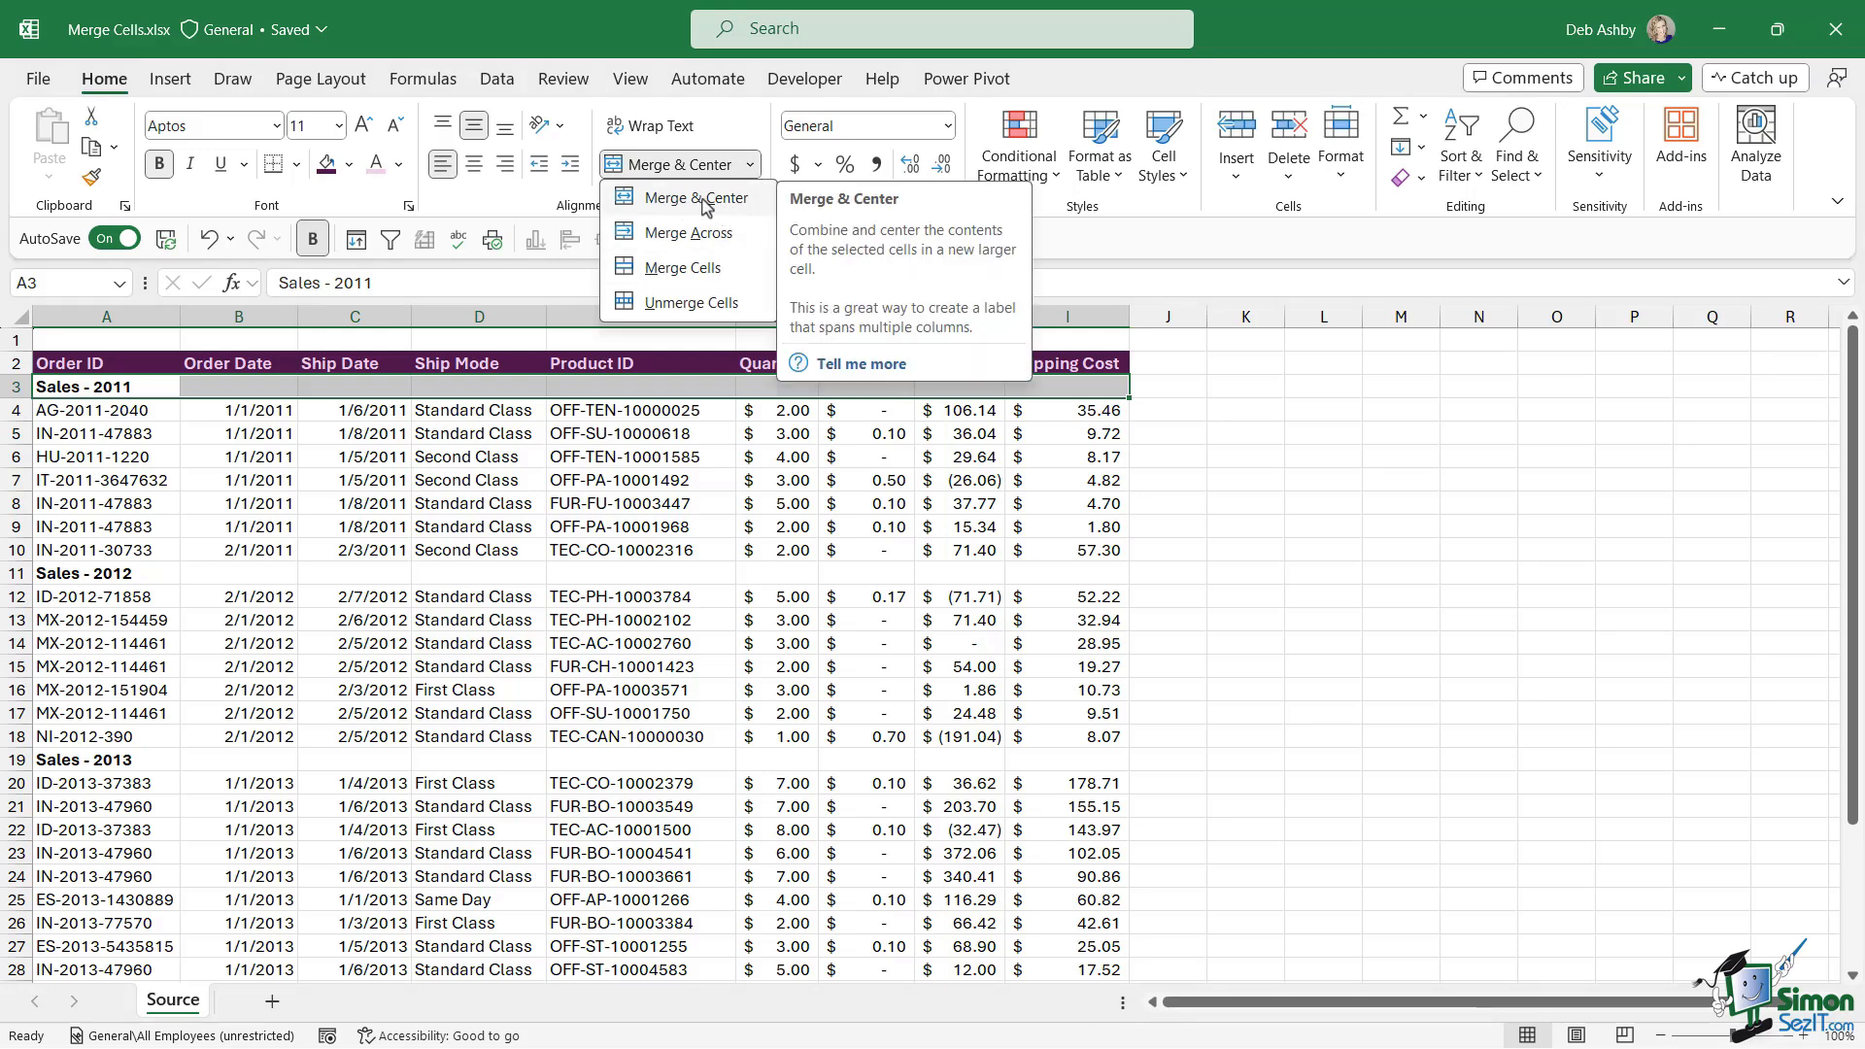
pyautogui.click(697, 199)
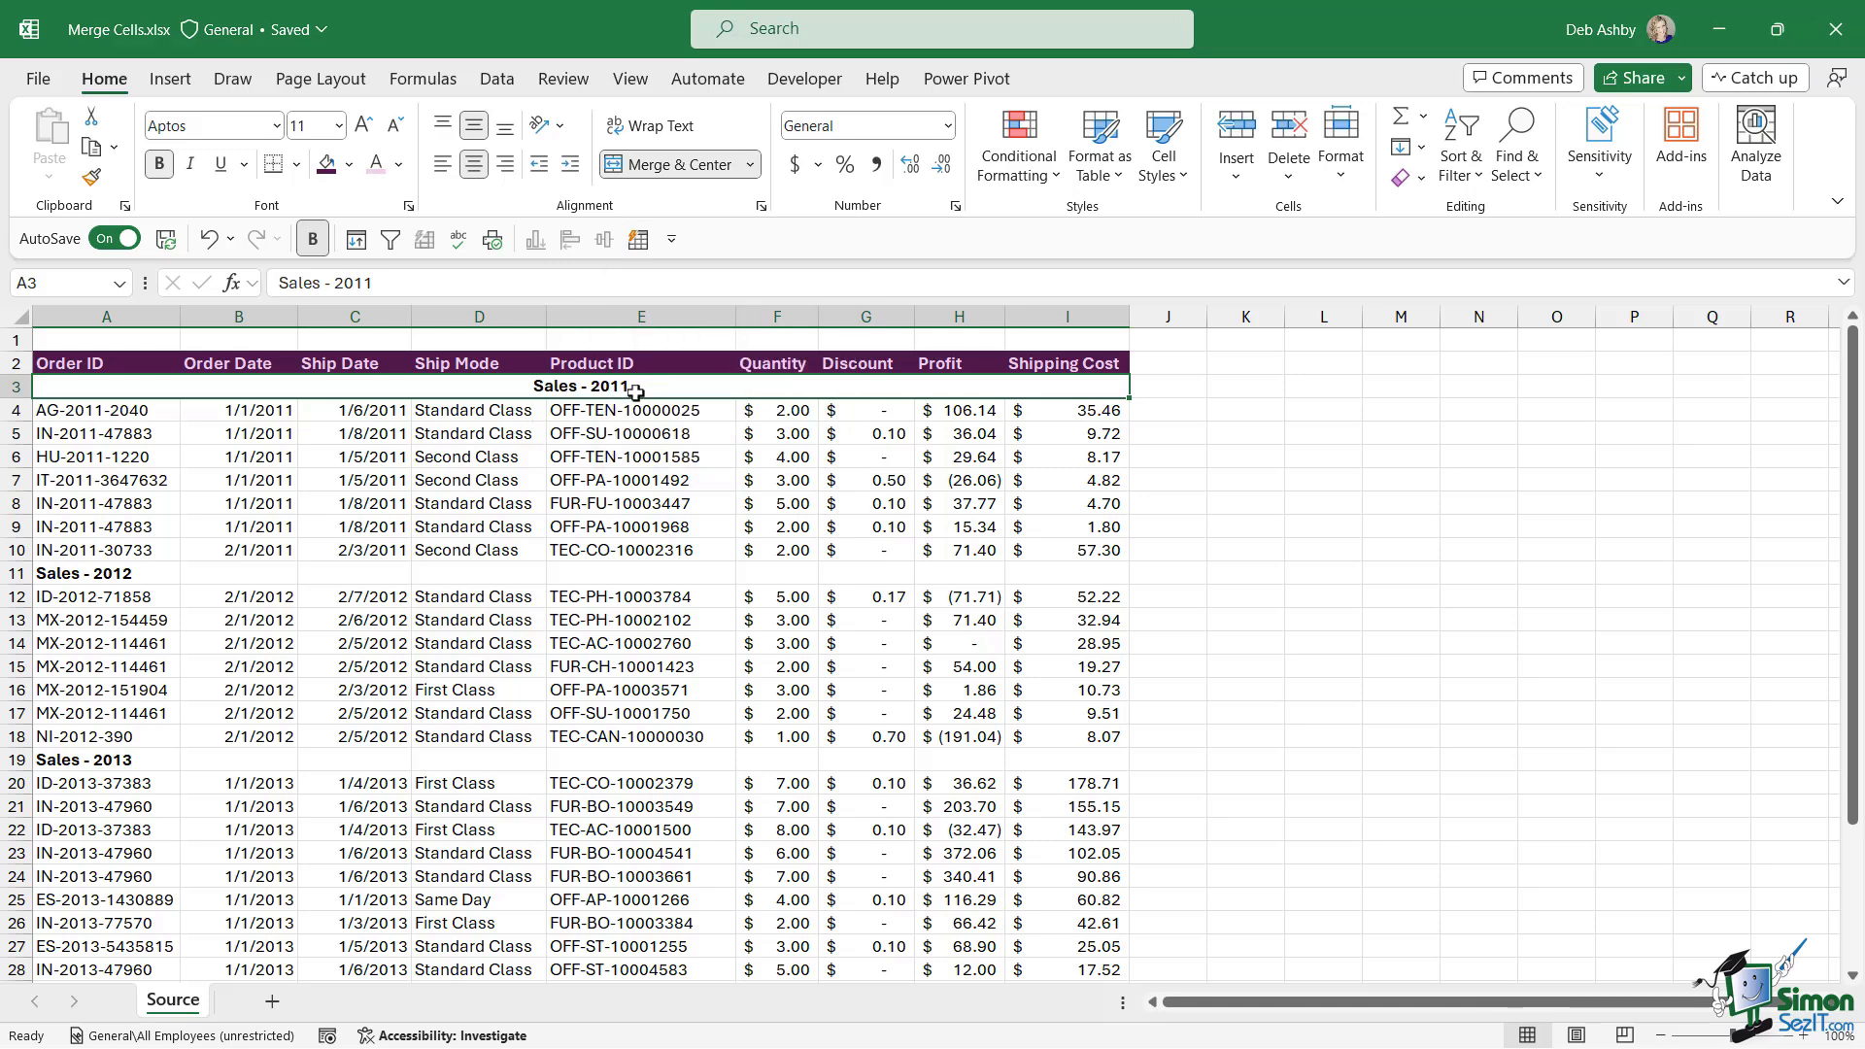
# Fill the merged Sales - 2011 row with Plum, Accent 5, Lighter 80%
pyautogui.click(348, 163)
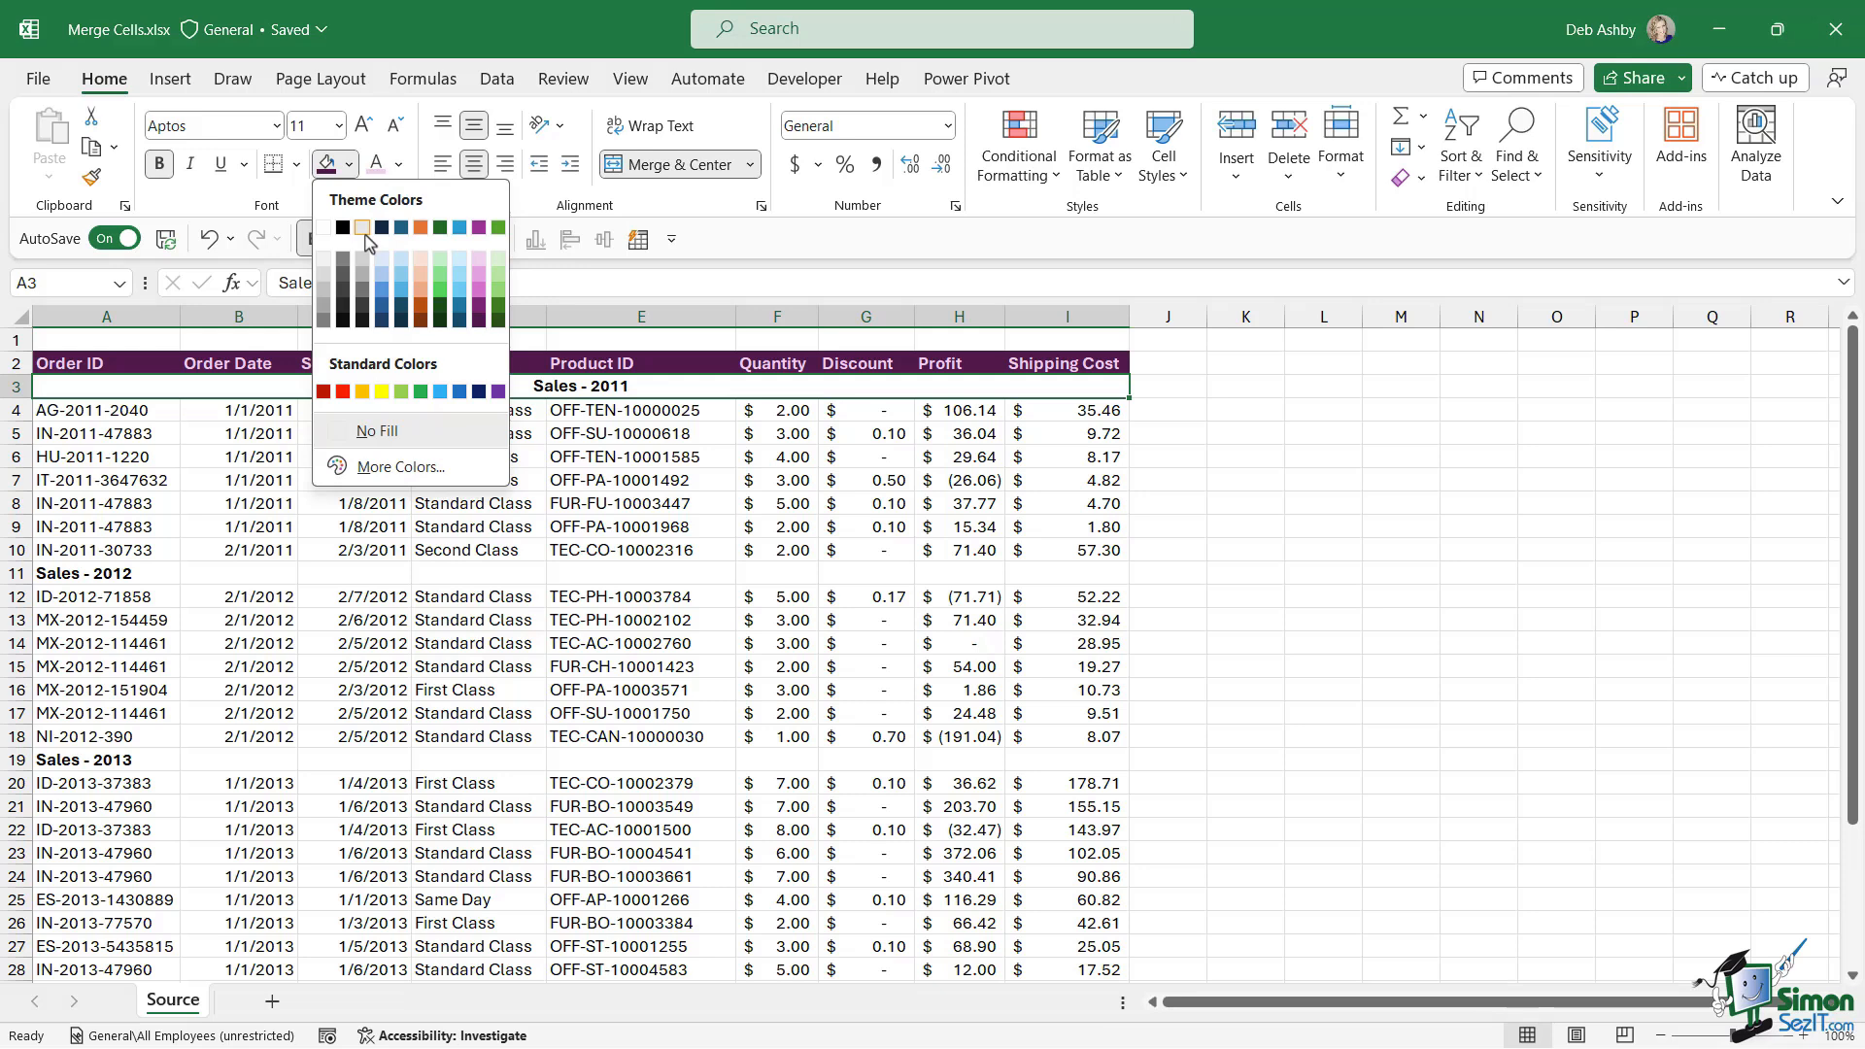
pyautogui.click(486, 267)
pyautogui.click(777, 480)
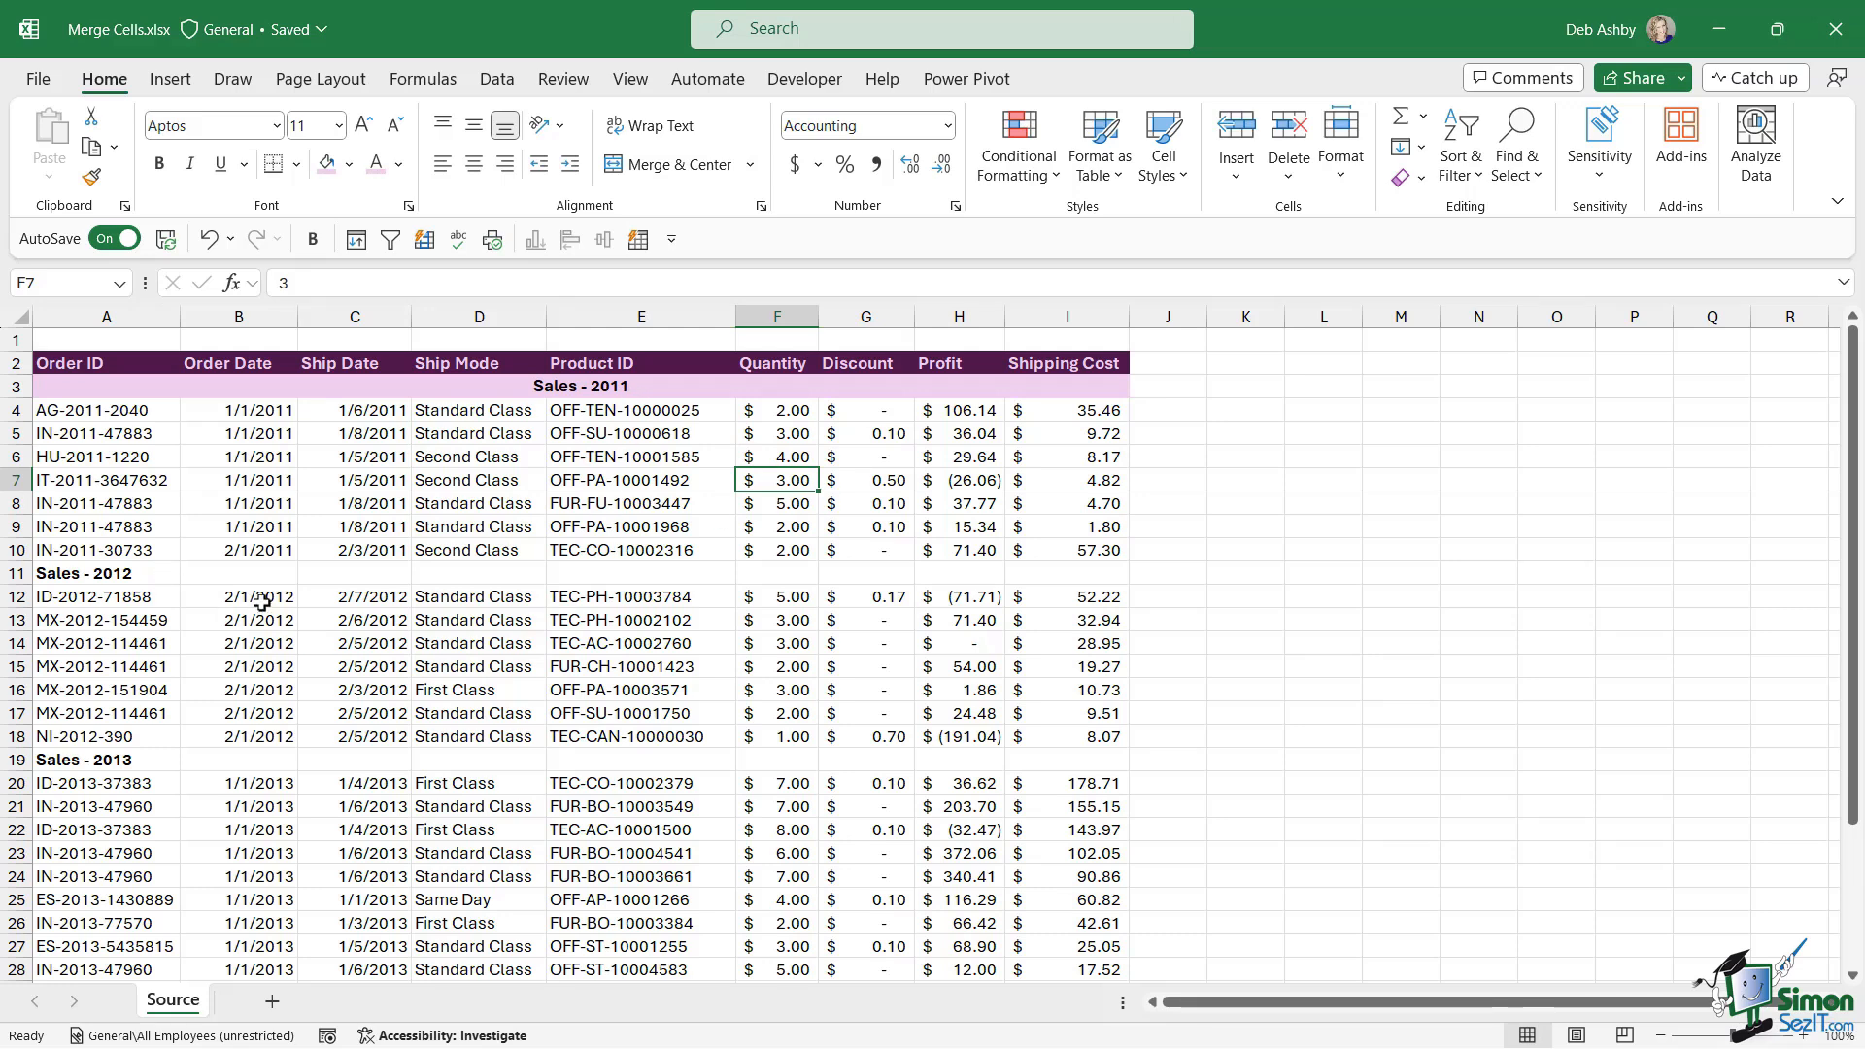
# Format-paint the Sales - 2011 header style onto rows 11, 19 and 29 across to column I
pyautogui.click(54, 386)
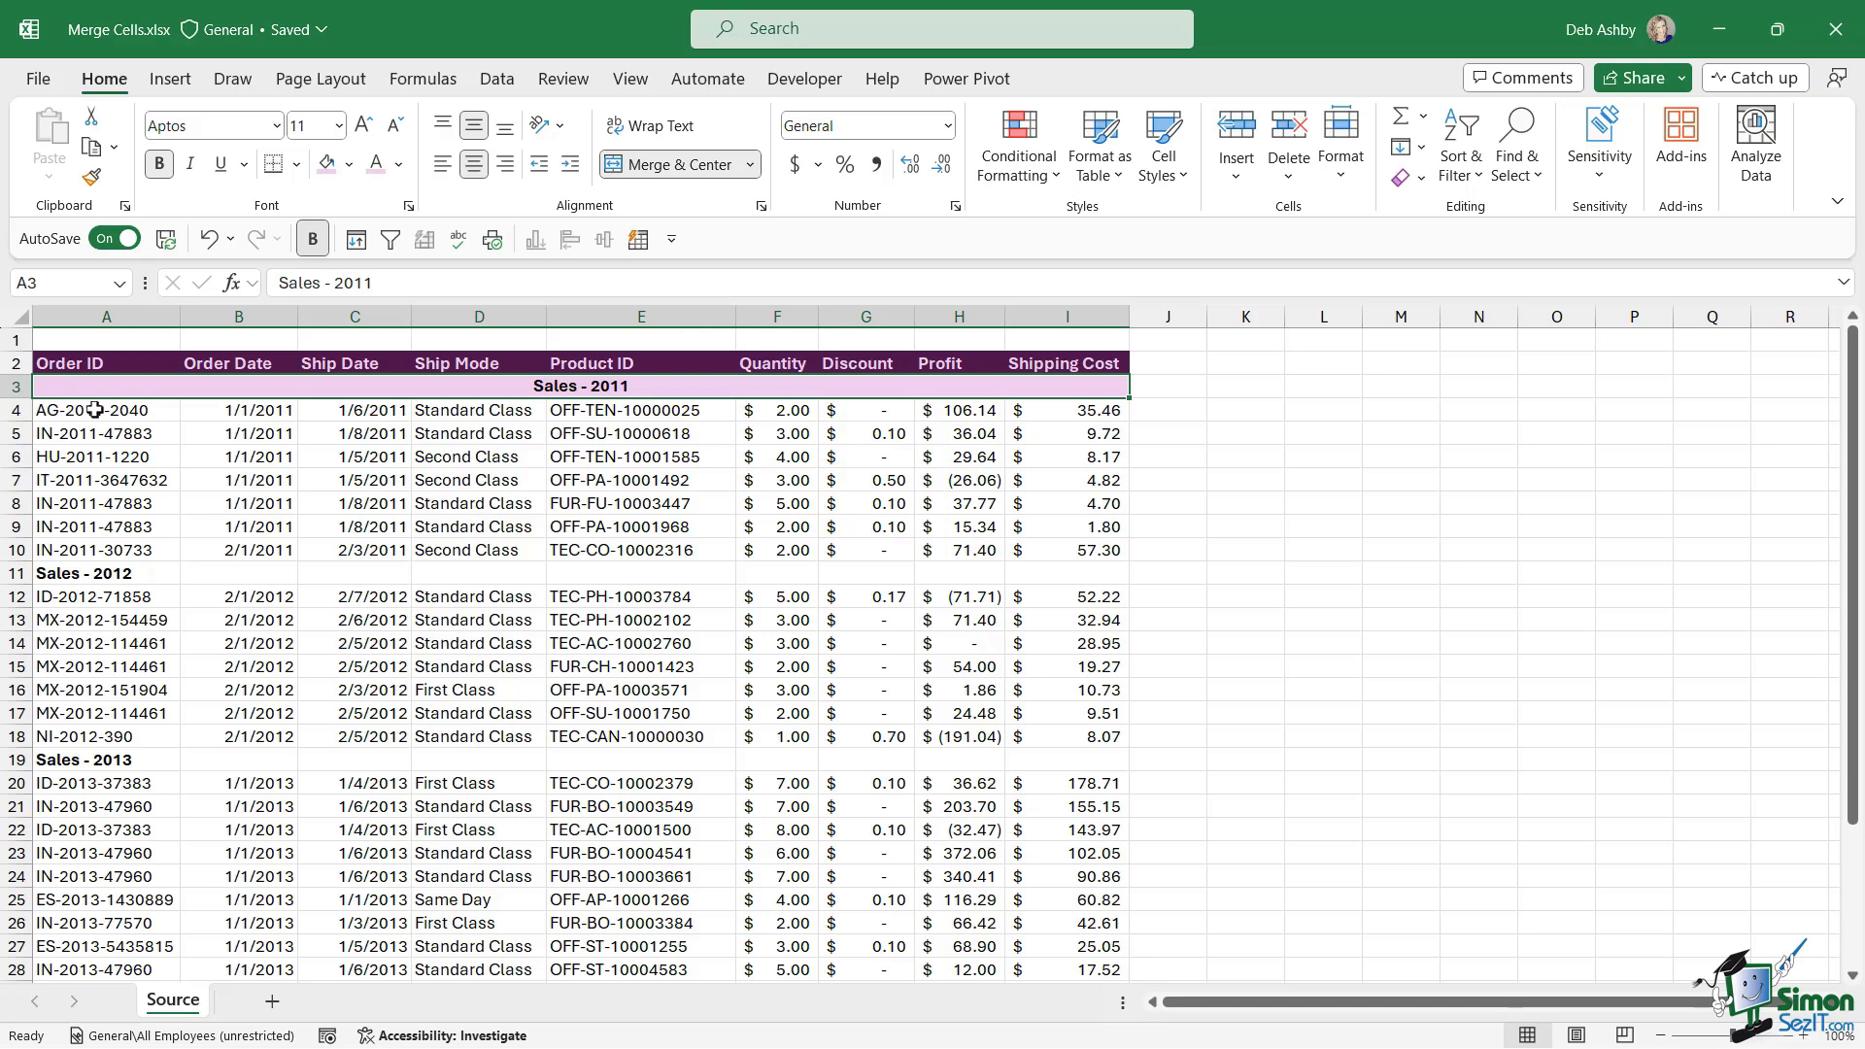
pyautogui.click(91, 179)
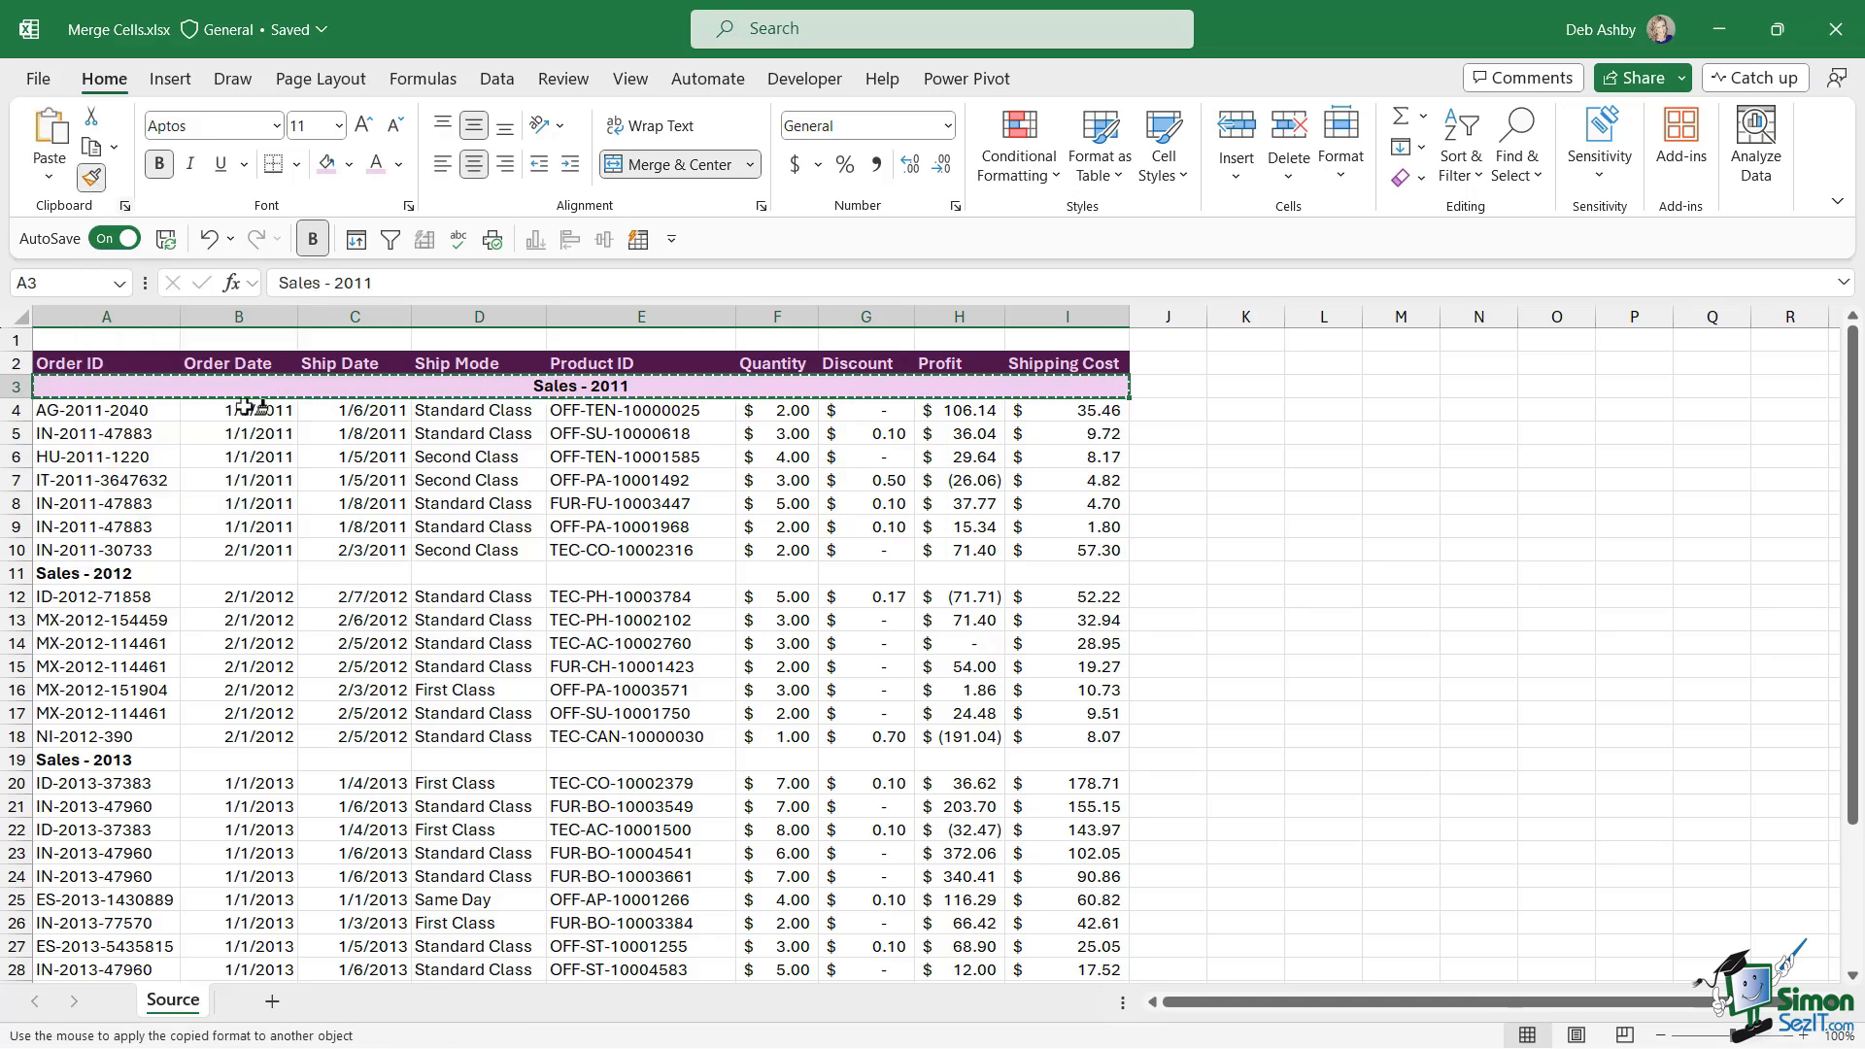
pyautogui.click(59, 572)
pyautogui.moveTo(240, 569); pyautogui.dragTo(1067, 573)
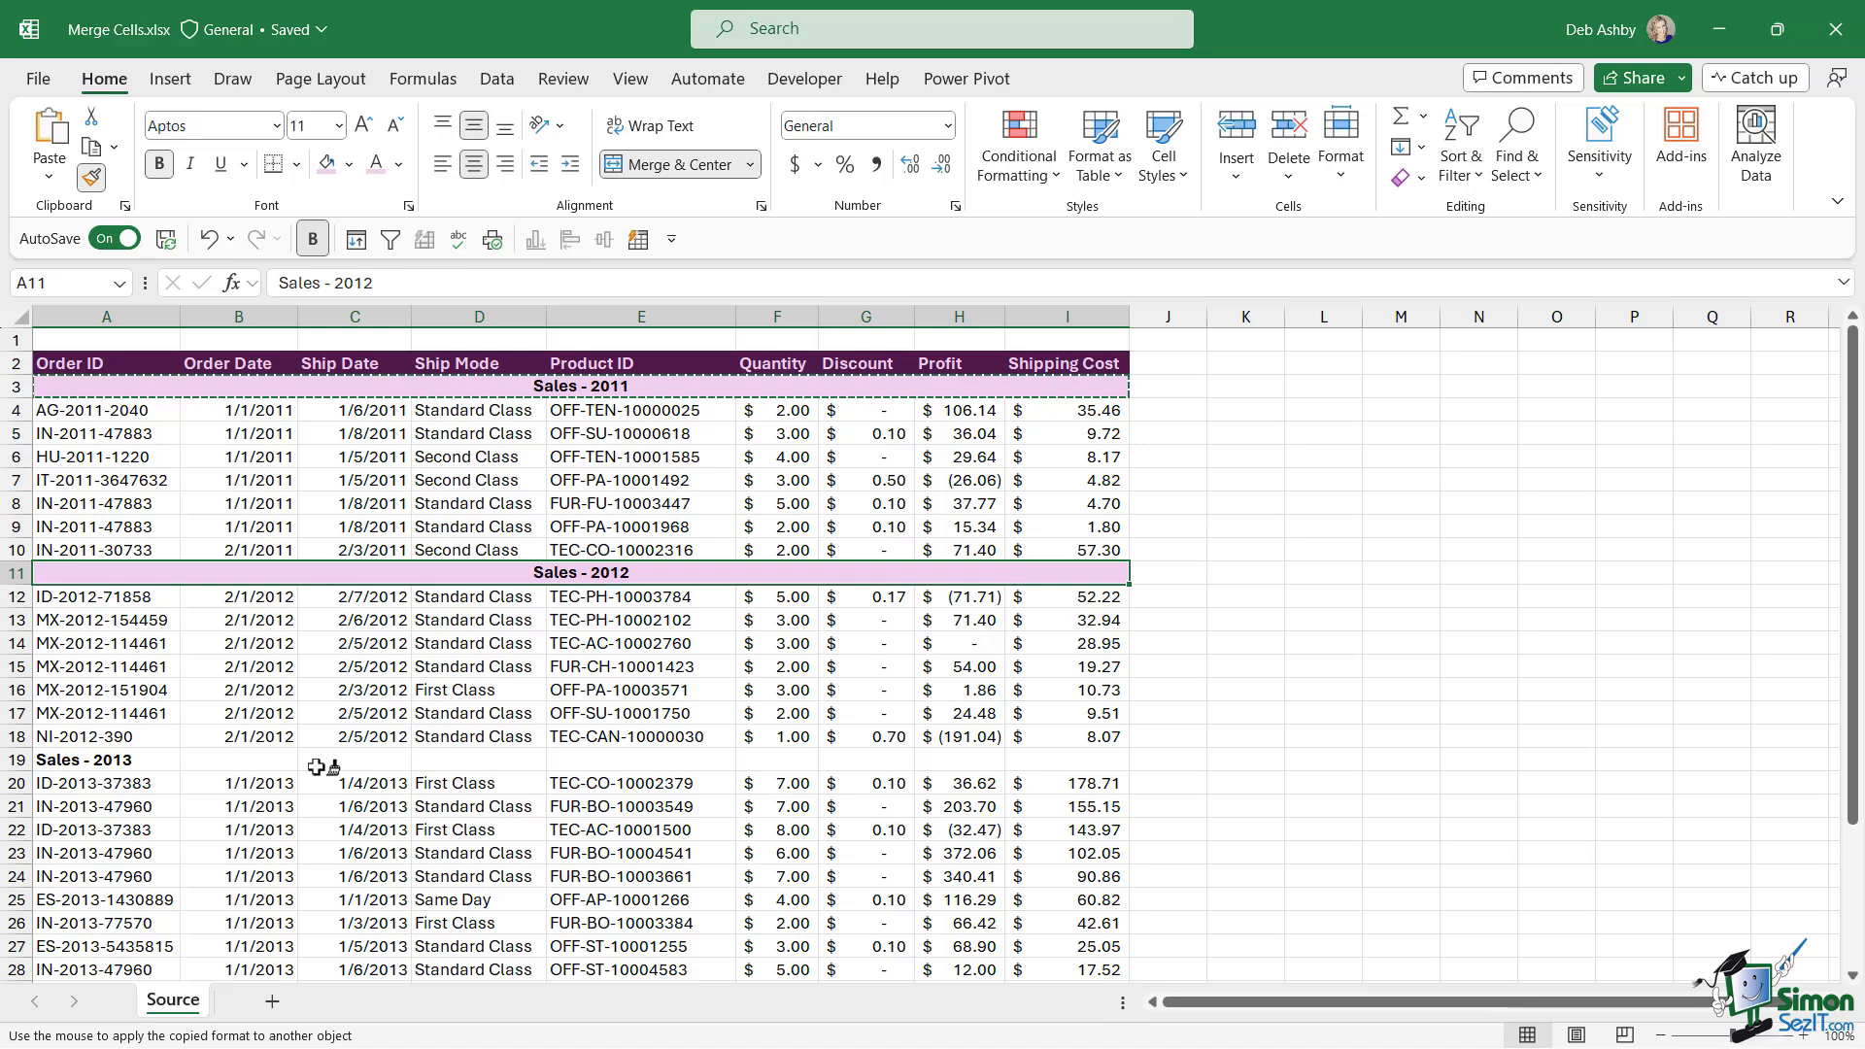
pyautogui.moveTo(66, 760); pyautogui.dragTo(1067, 759)
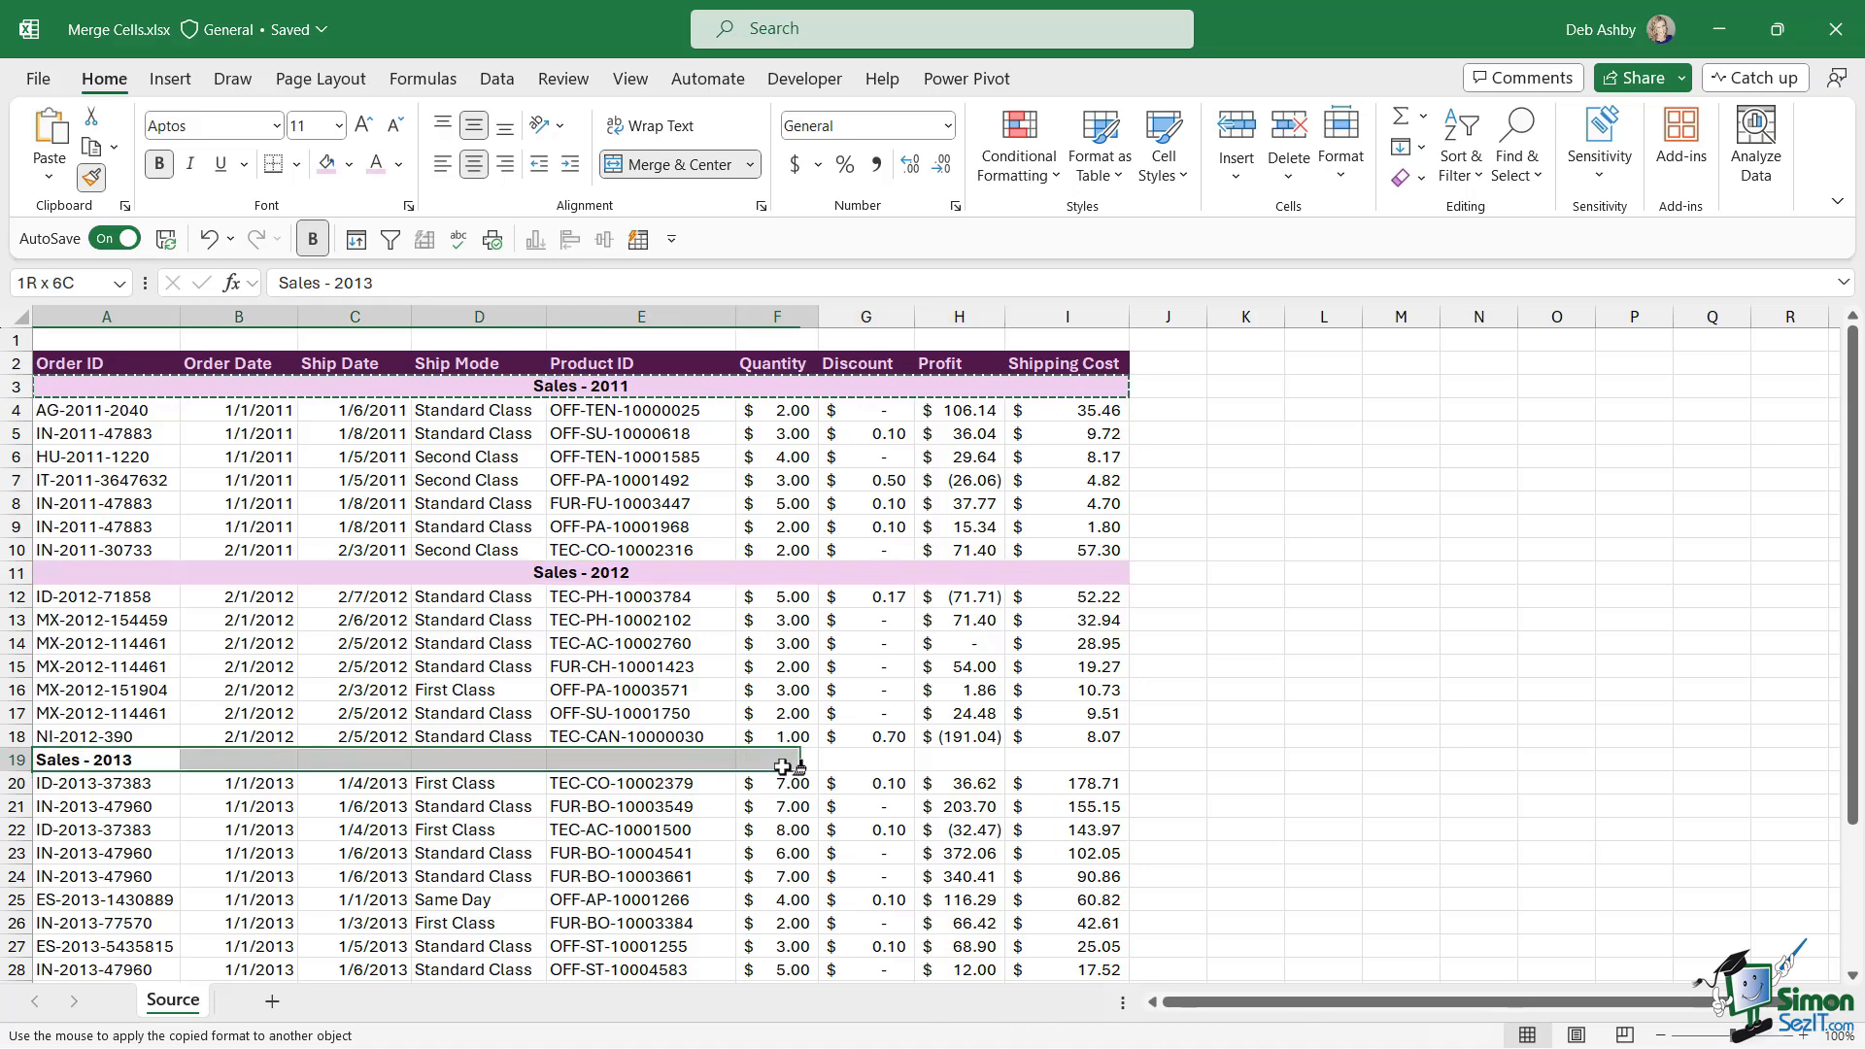
pyautogui.scroll(-4, 825, 711)
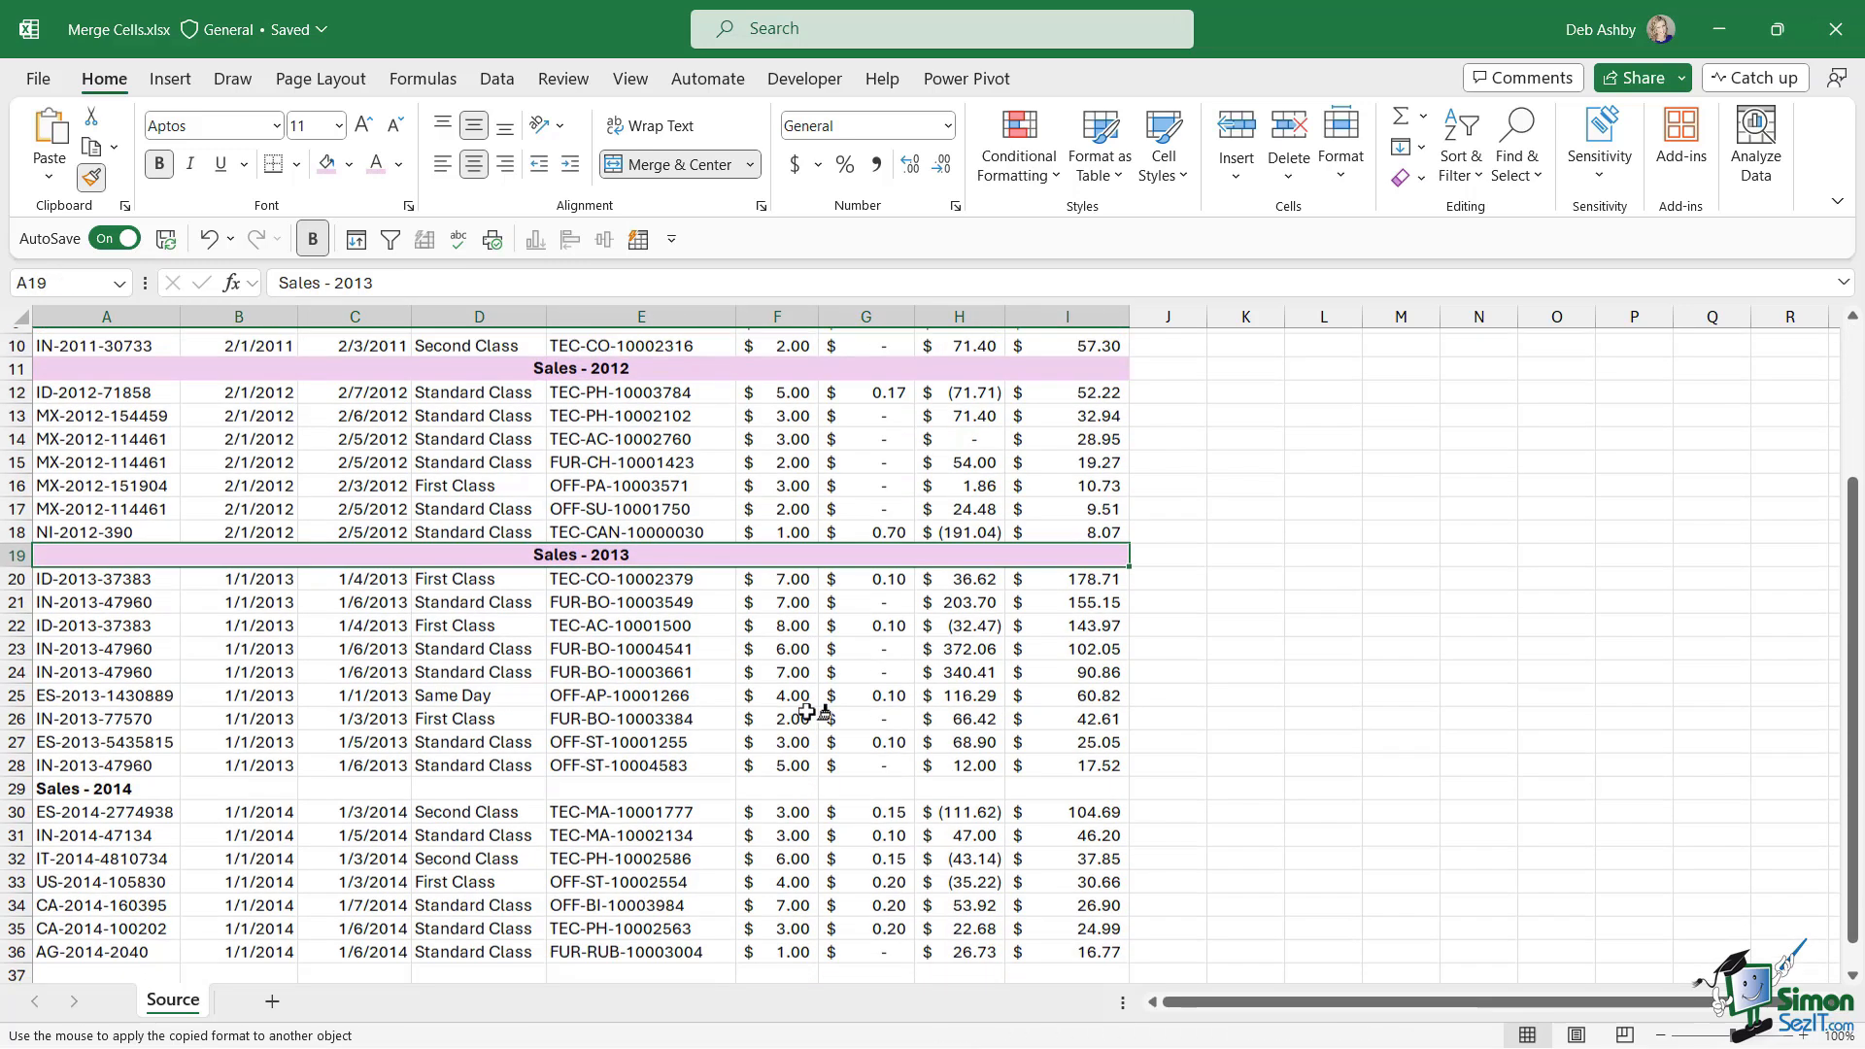
pyautogui.click(66, 716)
pyautogui.moveTo(106, 716); pyautogui.dragTo(1068, 713)
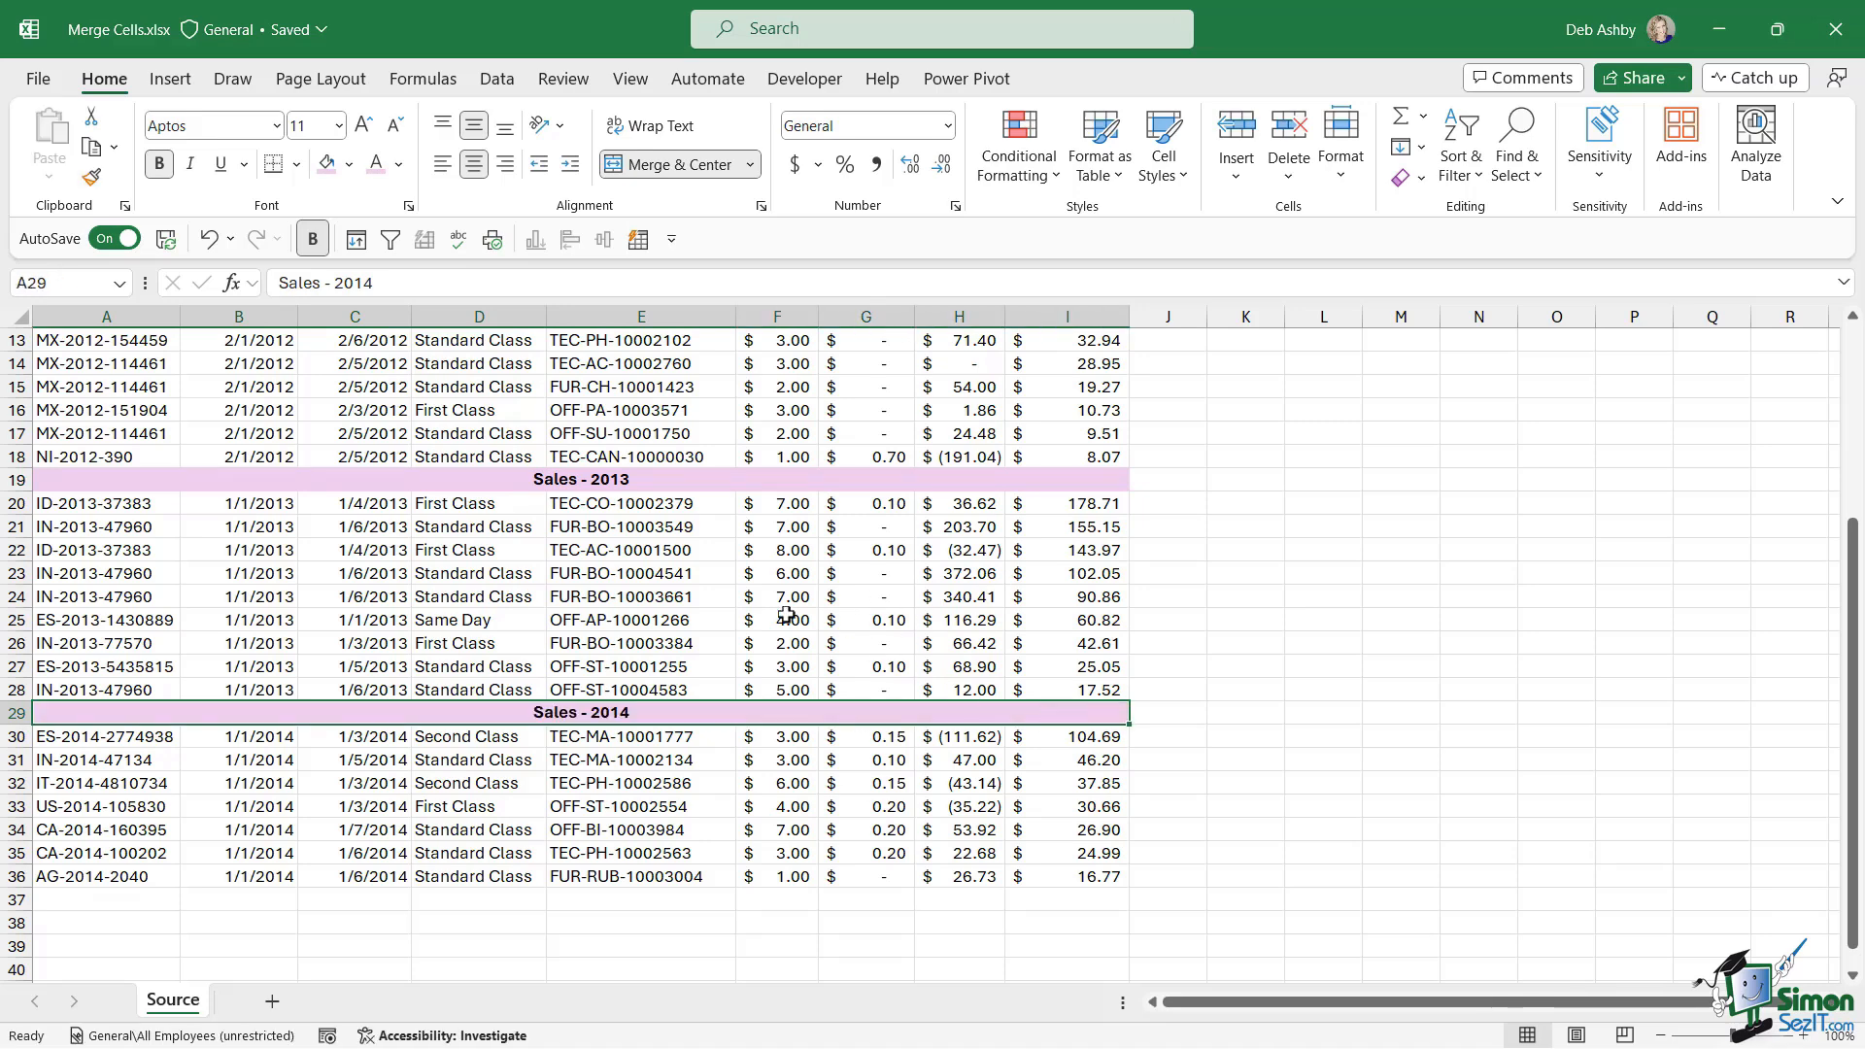
pyautogui.click(1246, 549)
pyautogui.scroll(4, 1260, 547)
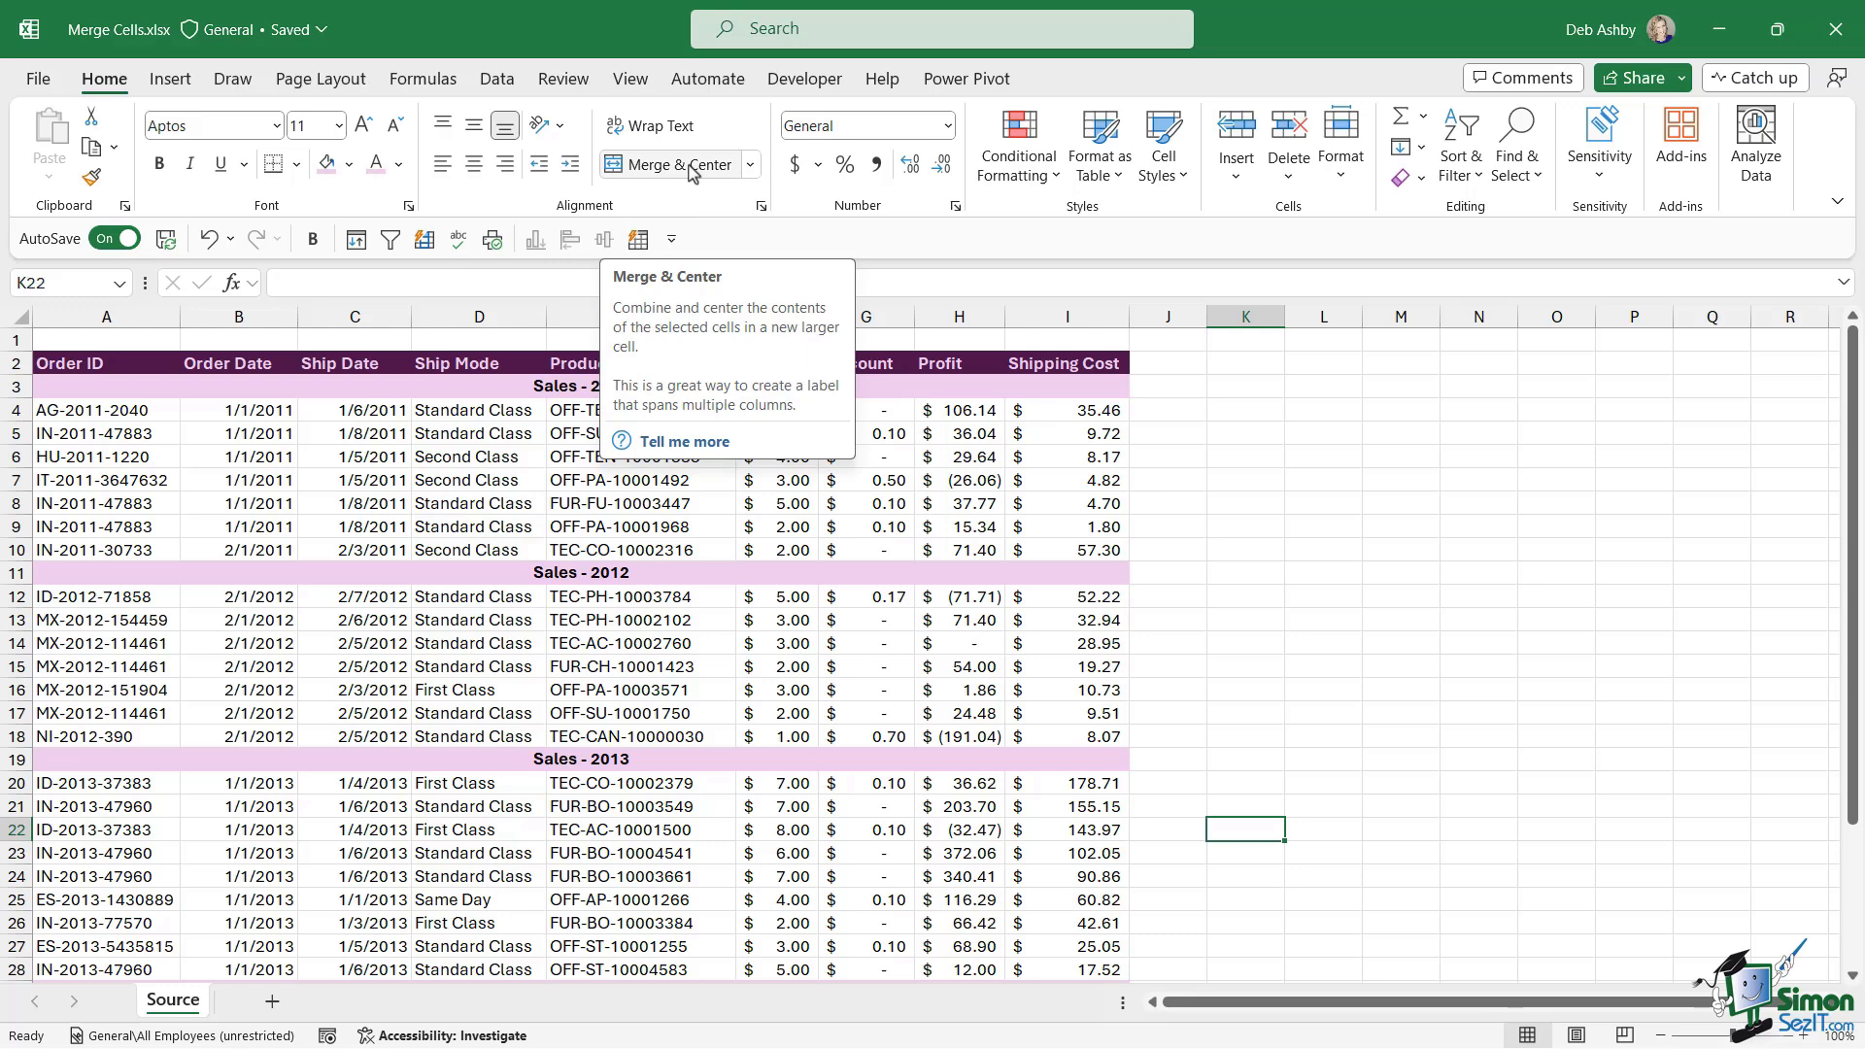
pyautogui.click(1015, 497)
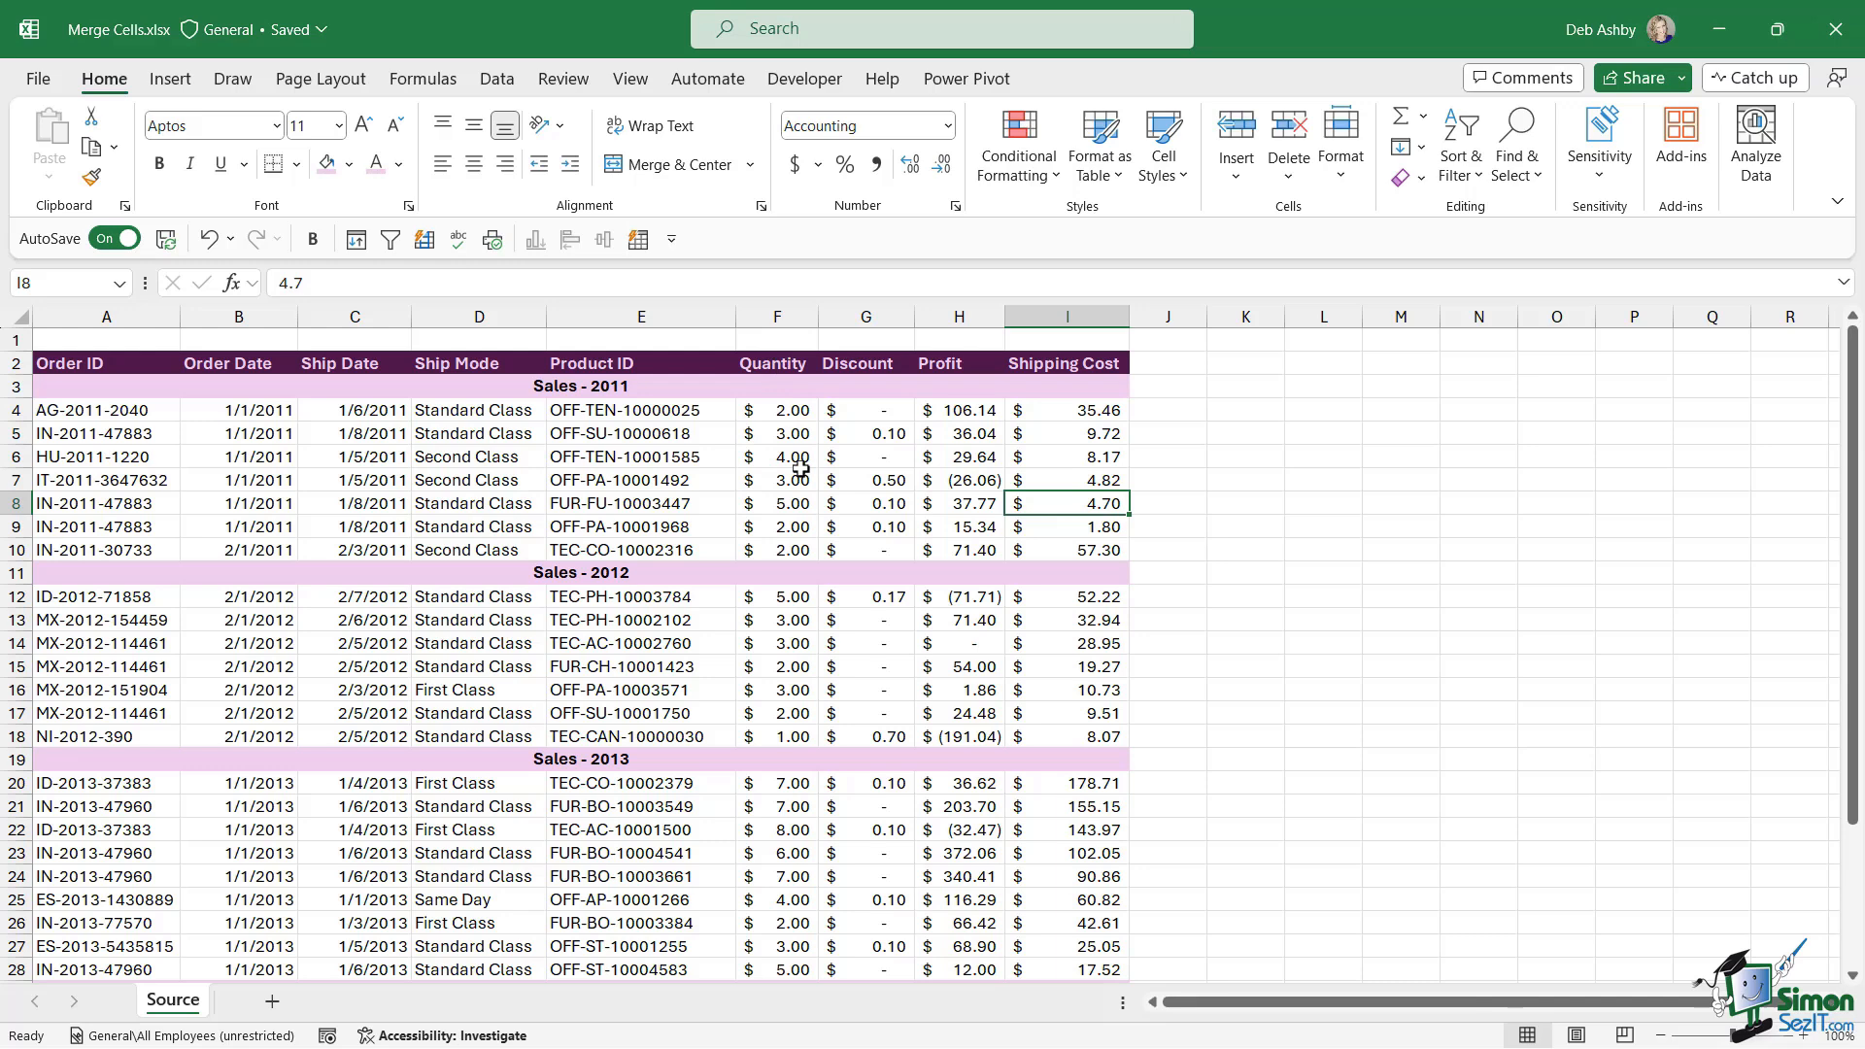
pyautogui.click(770, 359)
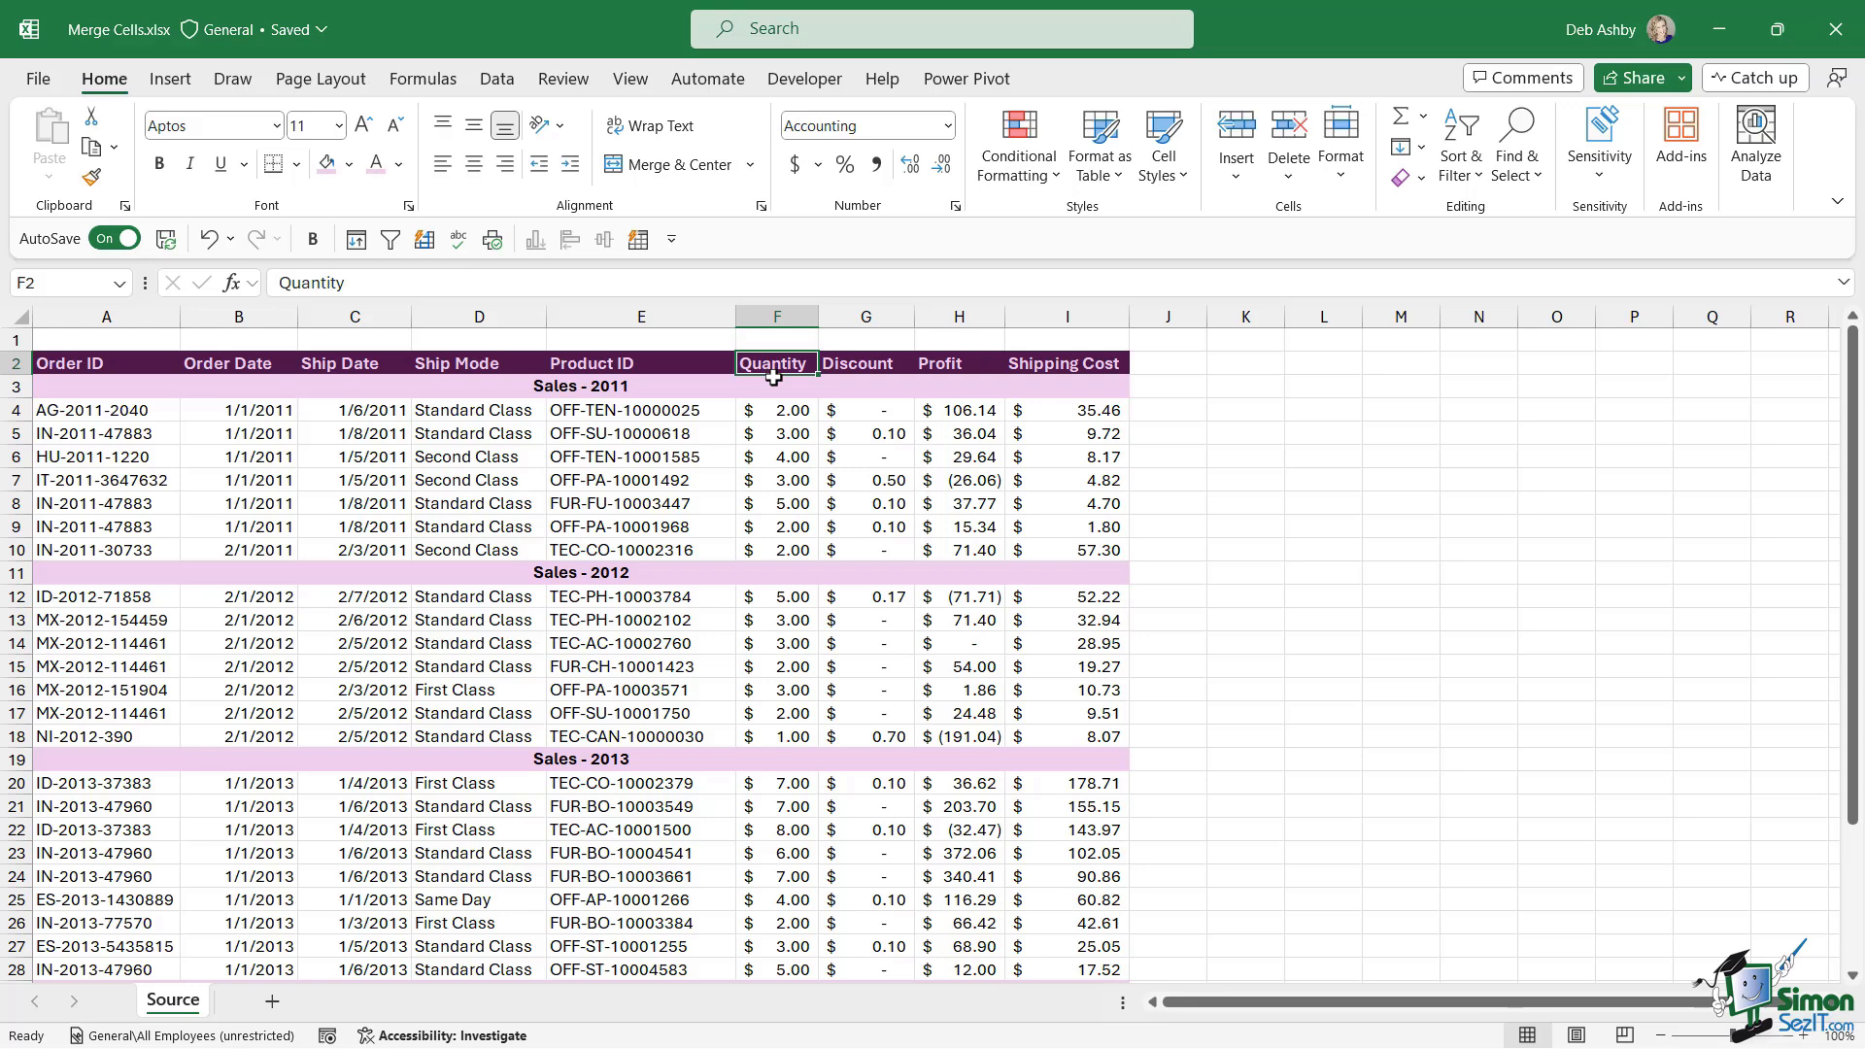
pyautogui.moveTo(770, 359)
pyautogui.mouseDown()
pyautogui.moveTo(776, 736)
pyautogui.moveTo(775, 383)
pyautogui.mouseUp()
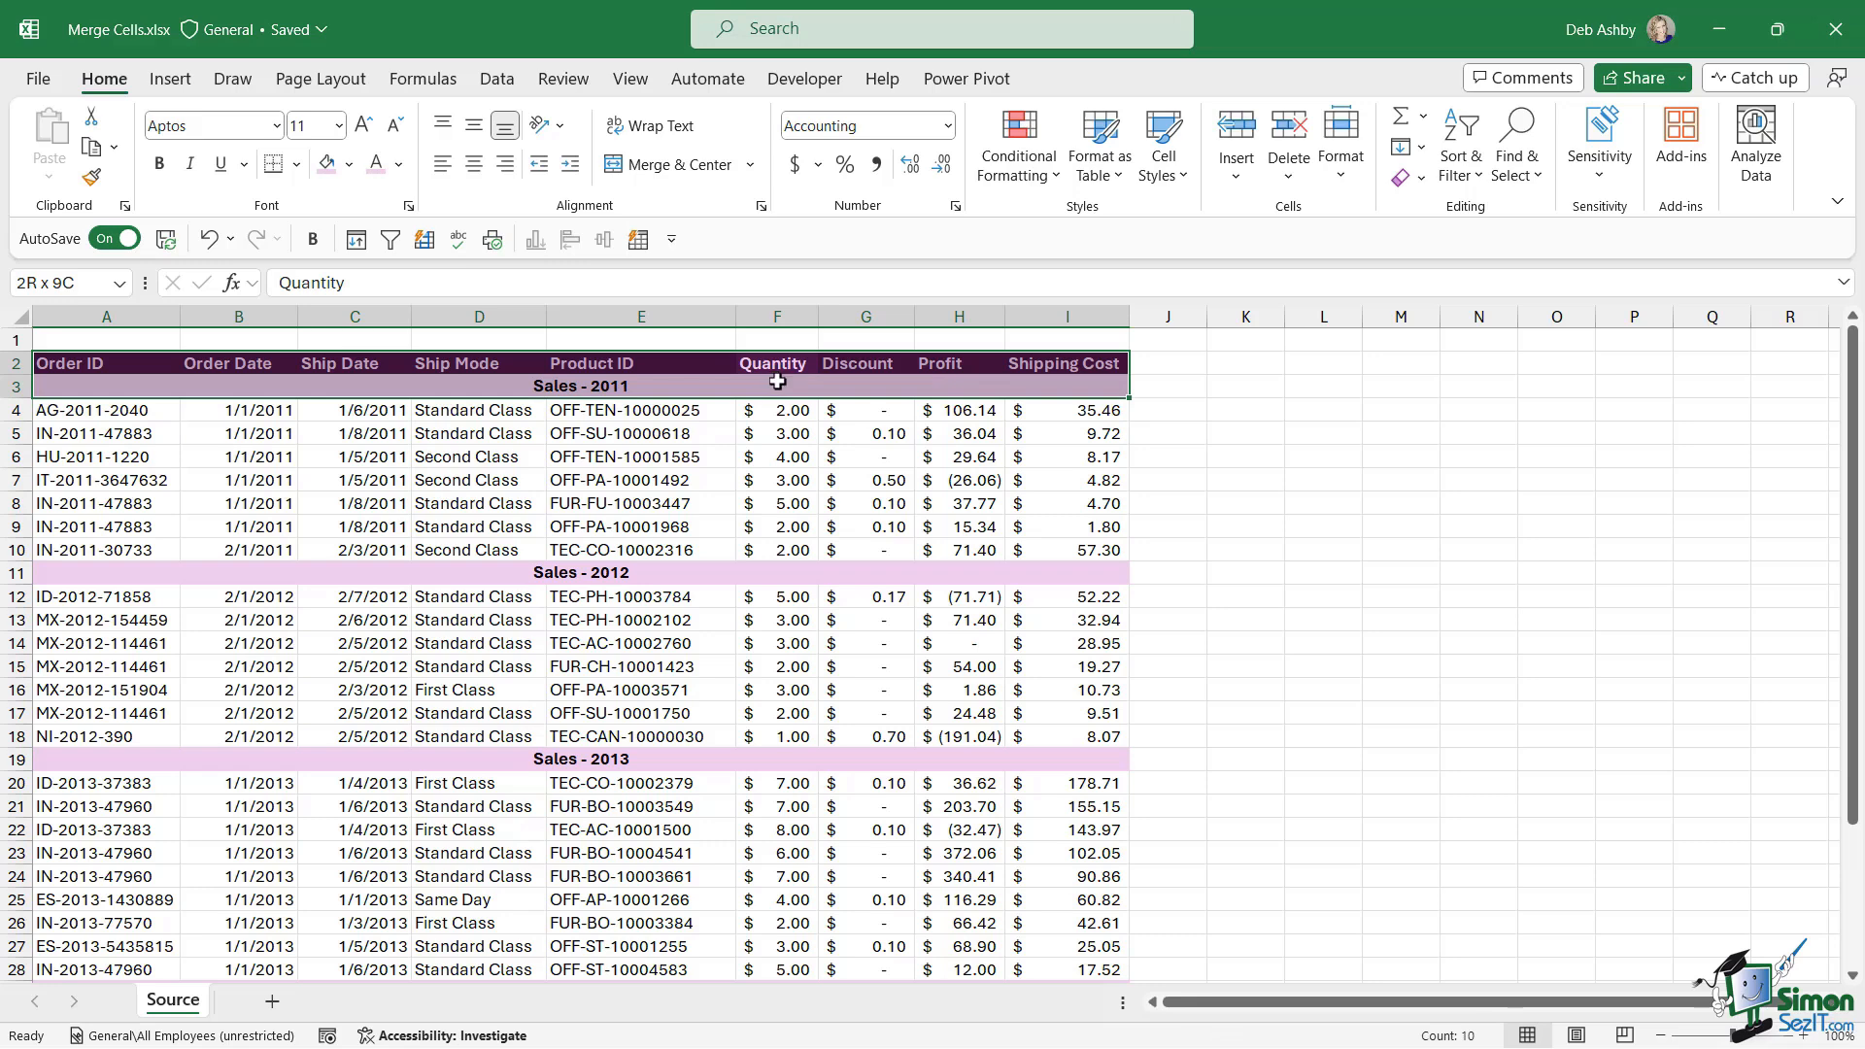
pyautogui.moveTo(776, 400); pyautogui.dragTo(777, 736)
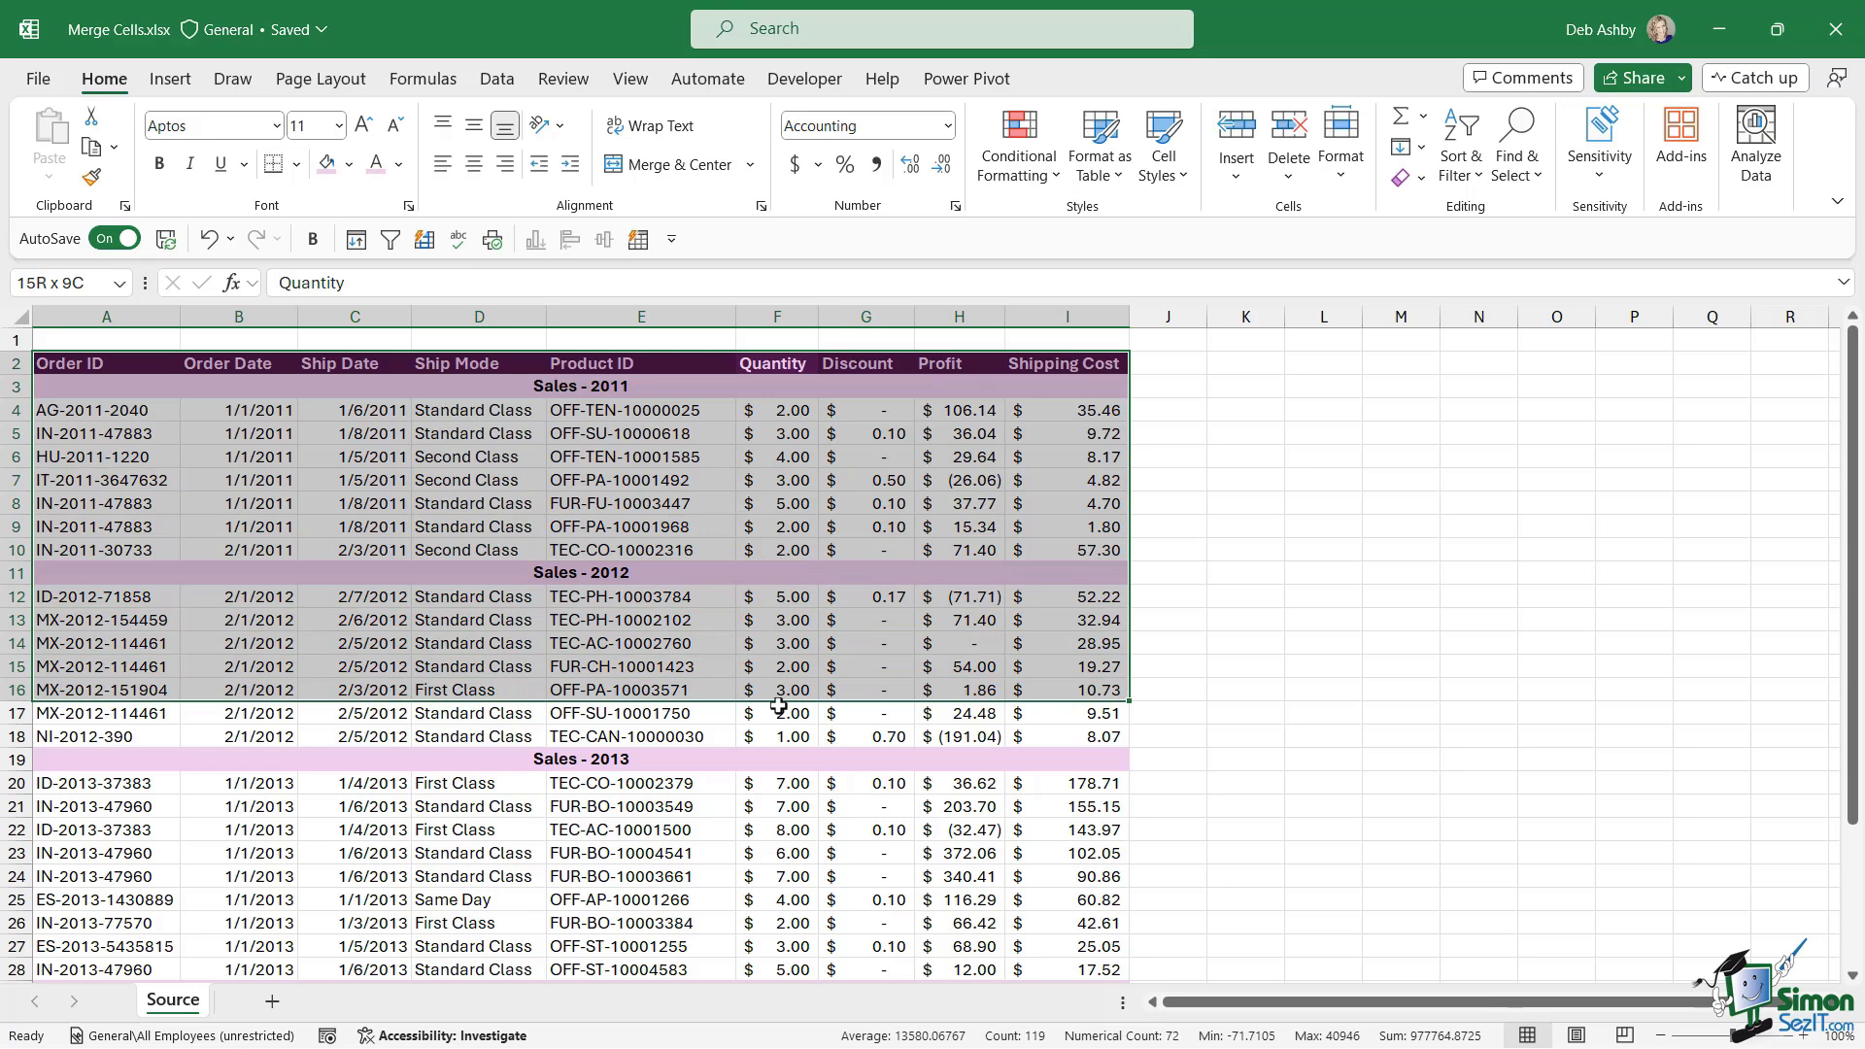
pyautogui.click(772, 505)
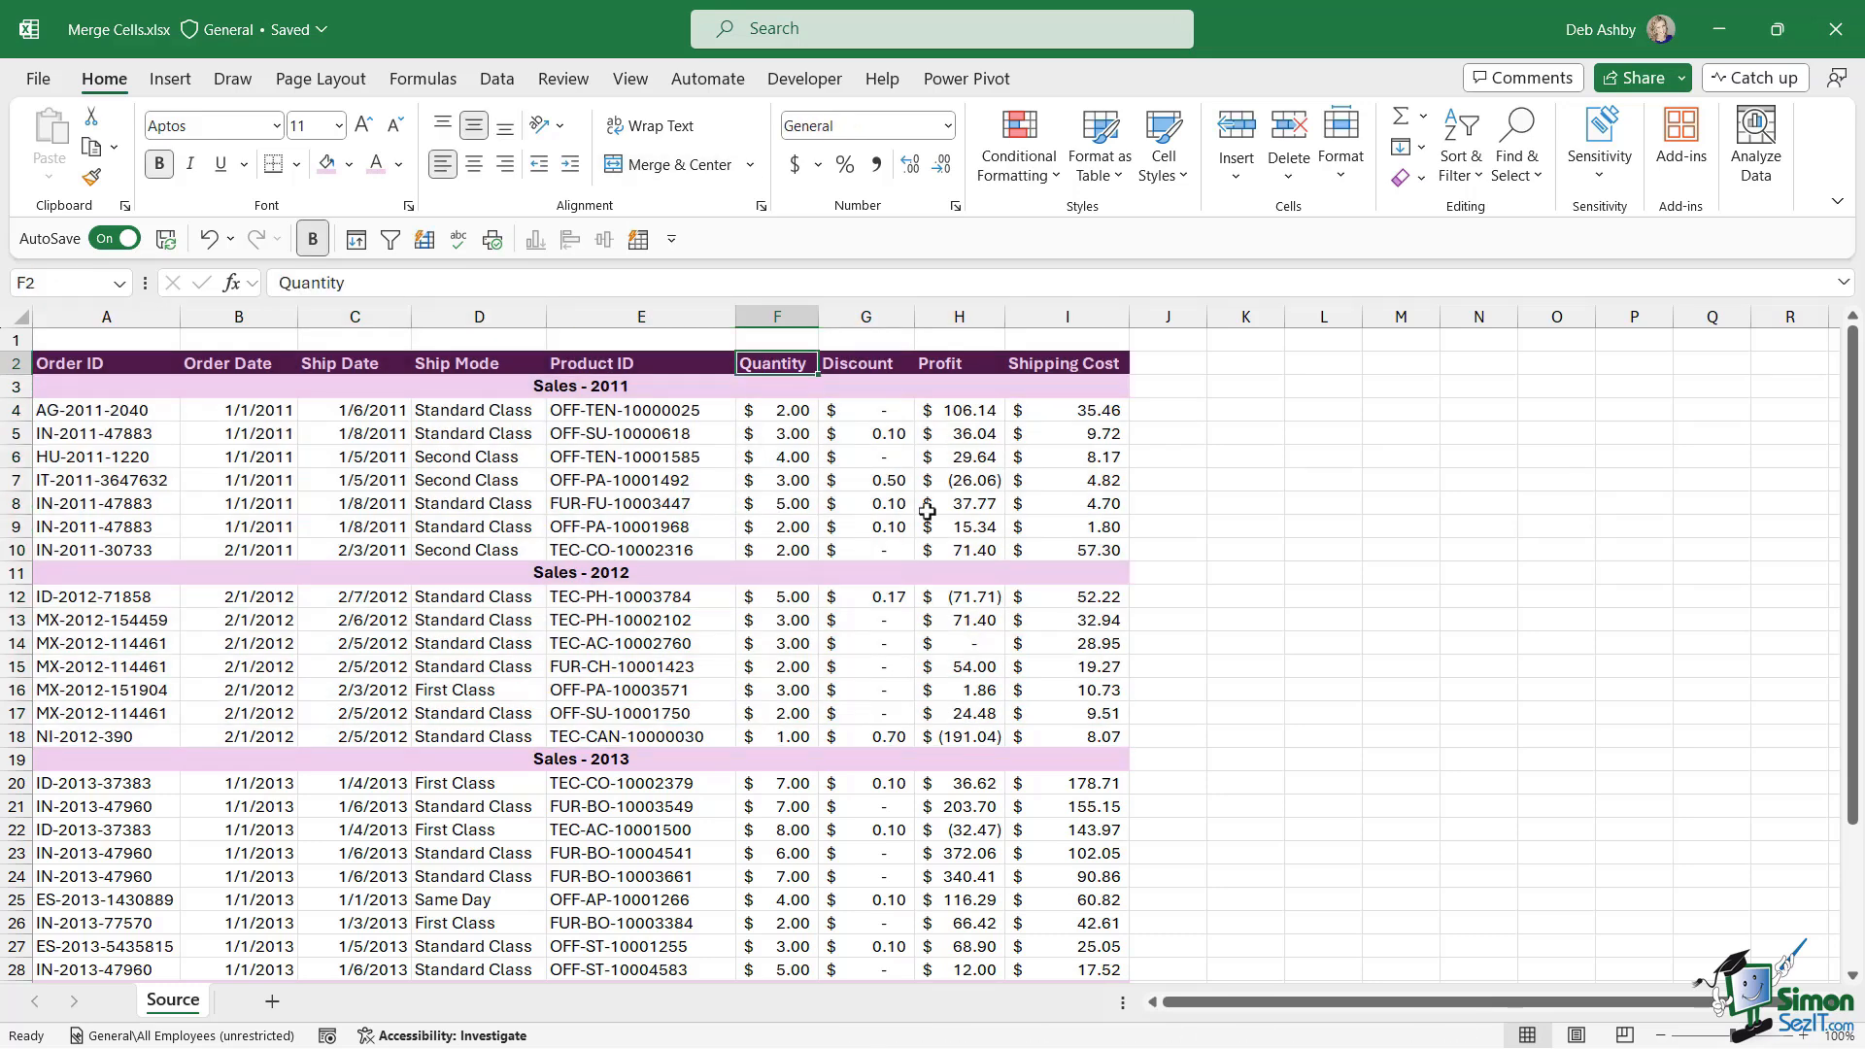
pyautogui.hotkey('ctrl', 'z')
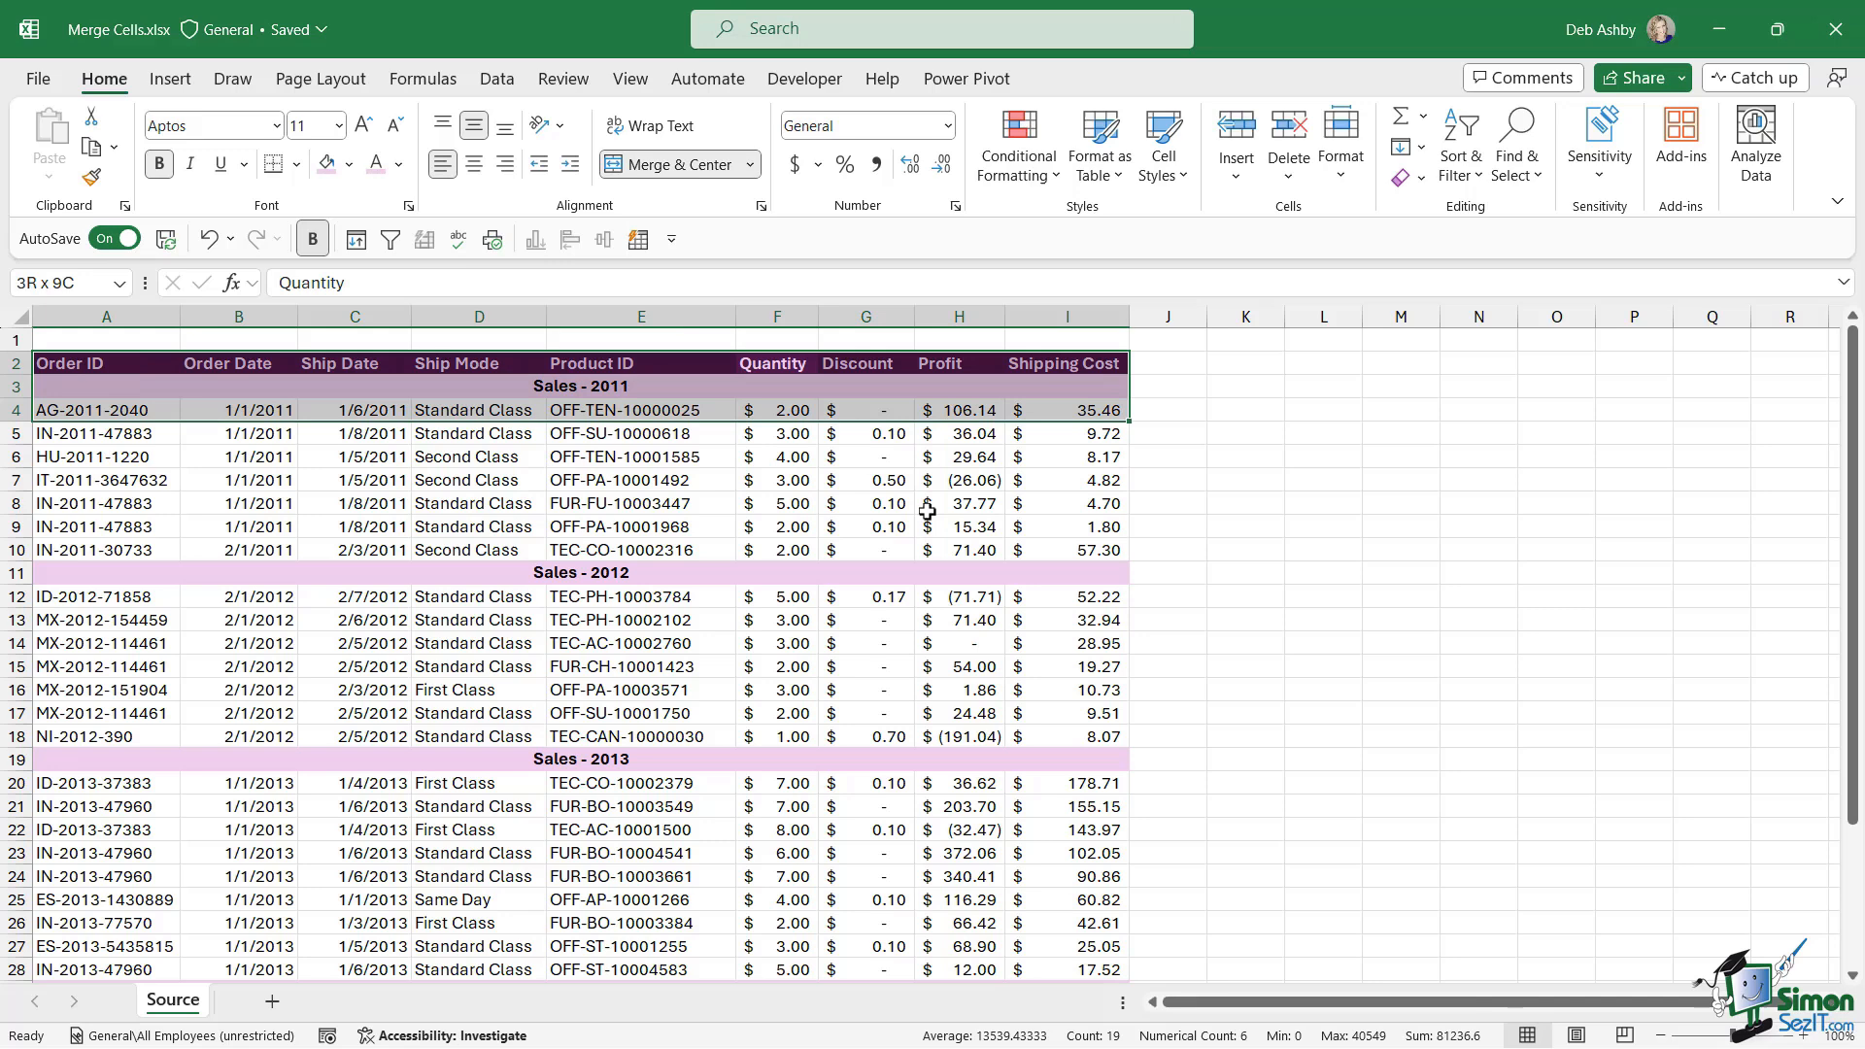
pyautogui.hotkey('shift', 'Down')
pyautogui.hotkey('shift', 'Down')
pyautogui.hotkey('shift', 'Down')
pyautogui.hotkey('shift', 'Down')
pyautogui.hotkey('shift', 'Down')
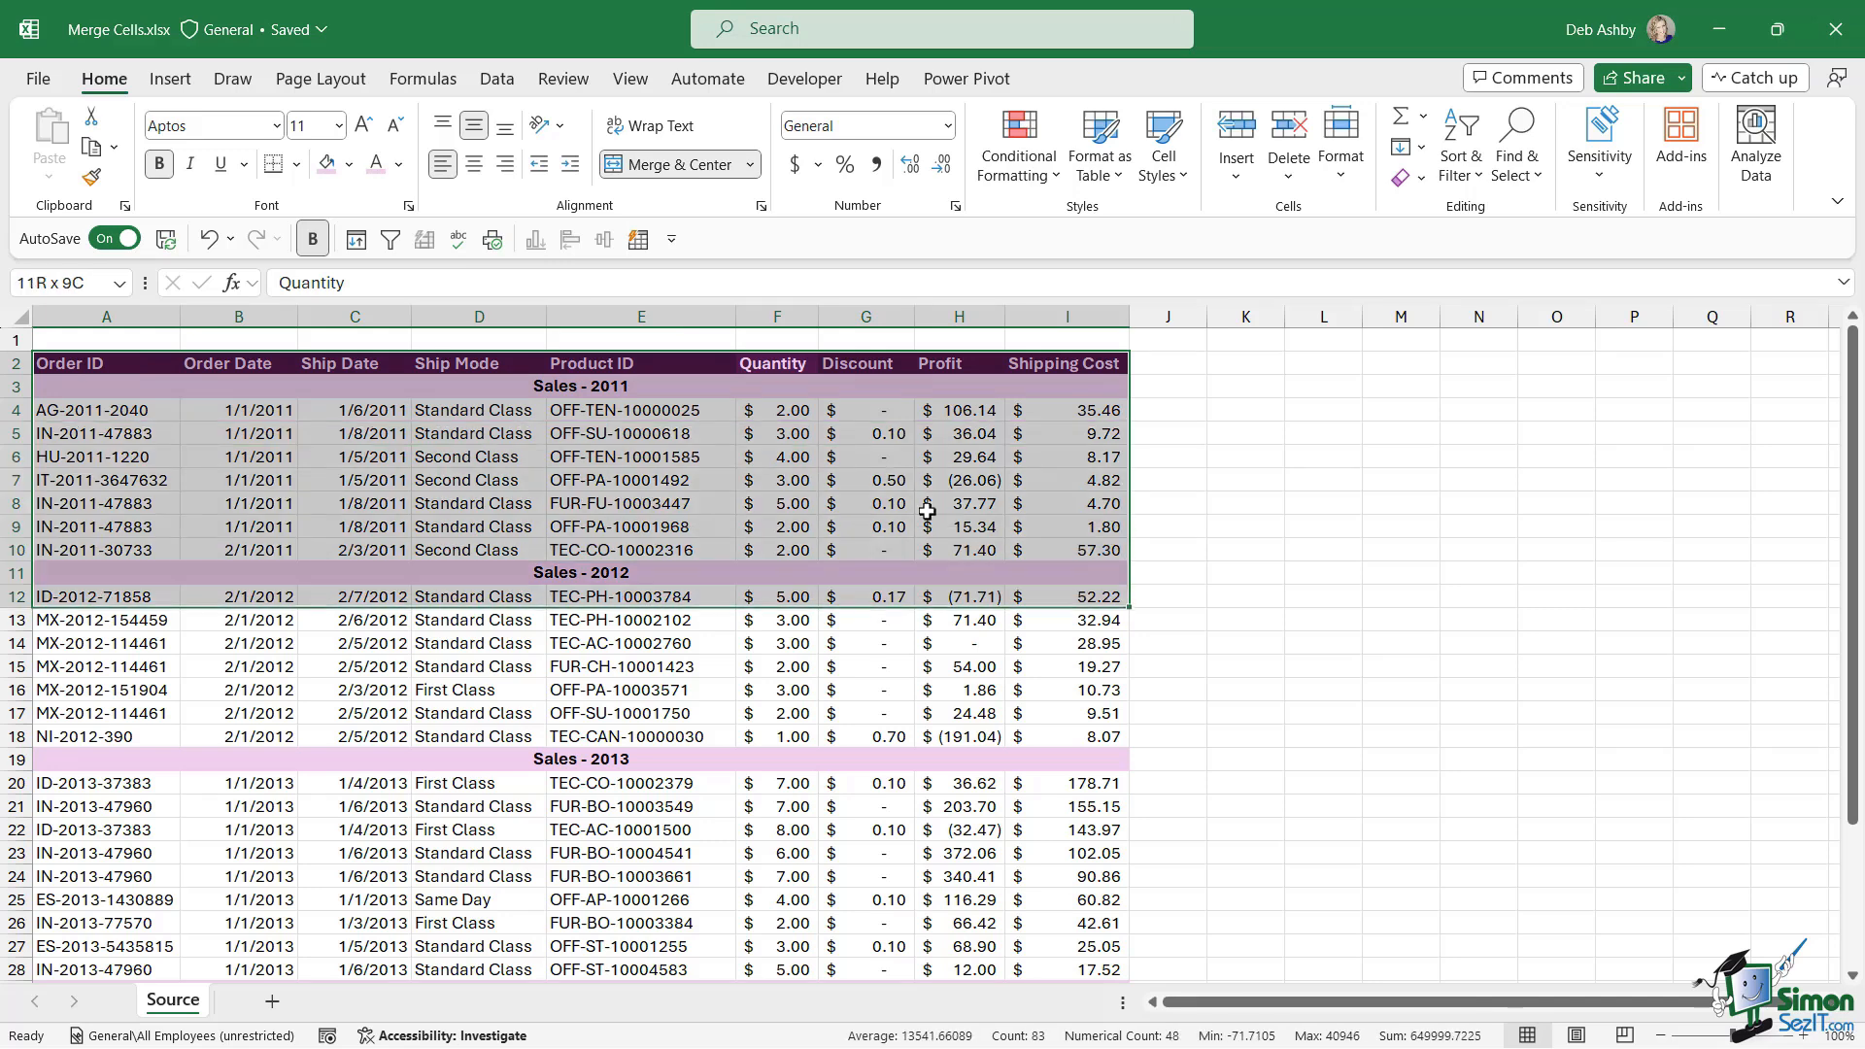
pyautogui.hotkey('shift', 'Down')
pyautogui.hotkey('shift', 'Down')
pyautogui.hotkey('shift', 'Down')
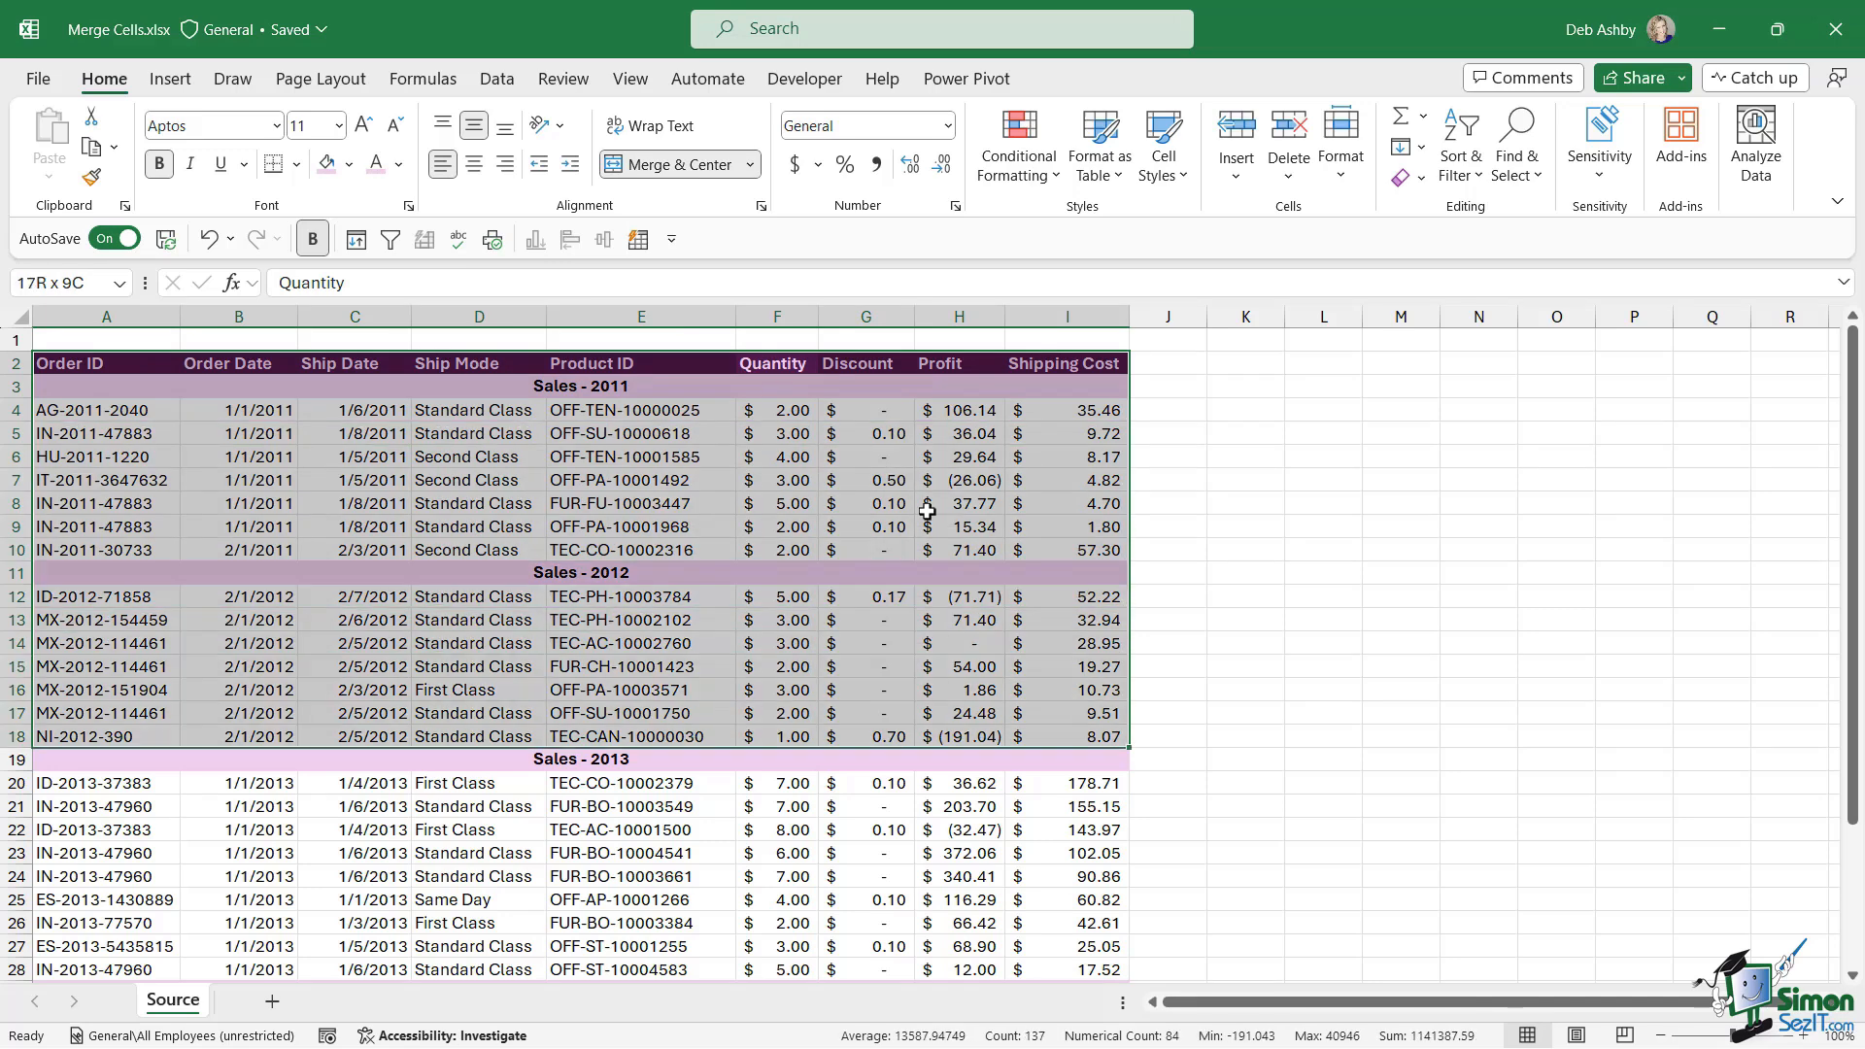
pyautogui.click(765, 390)
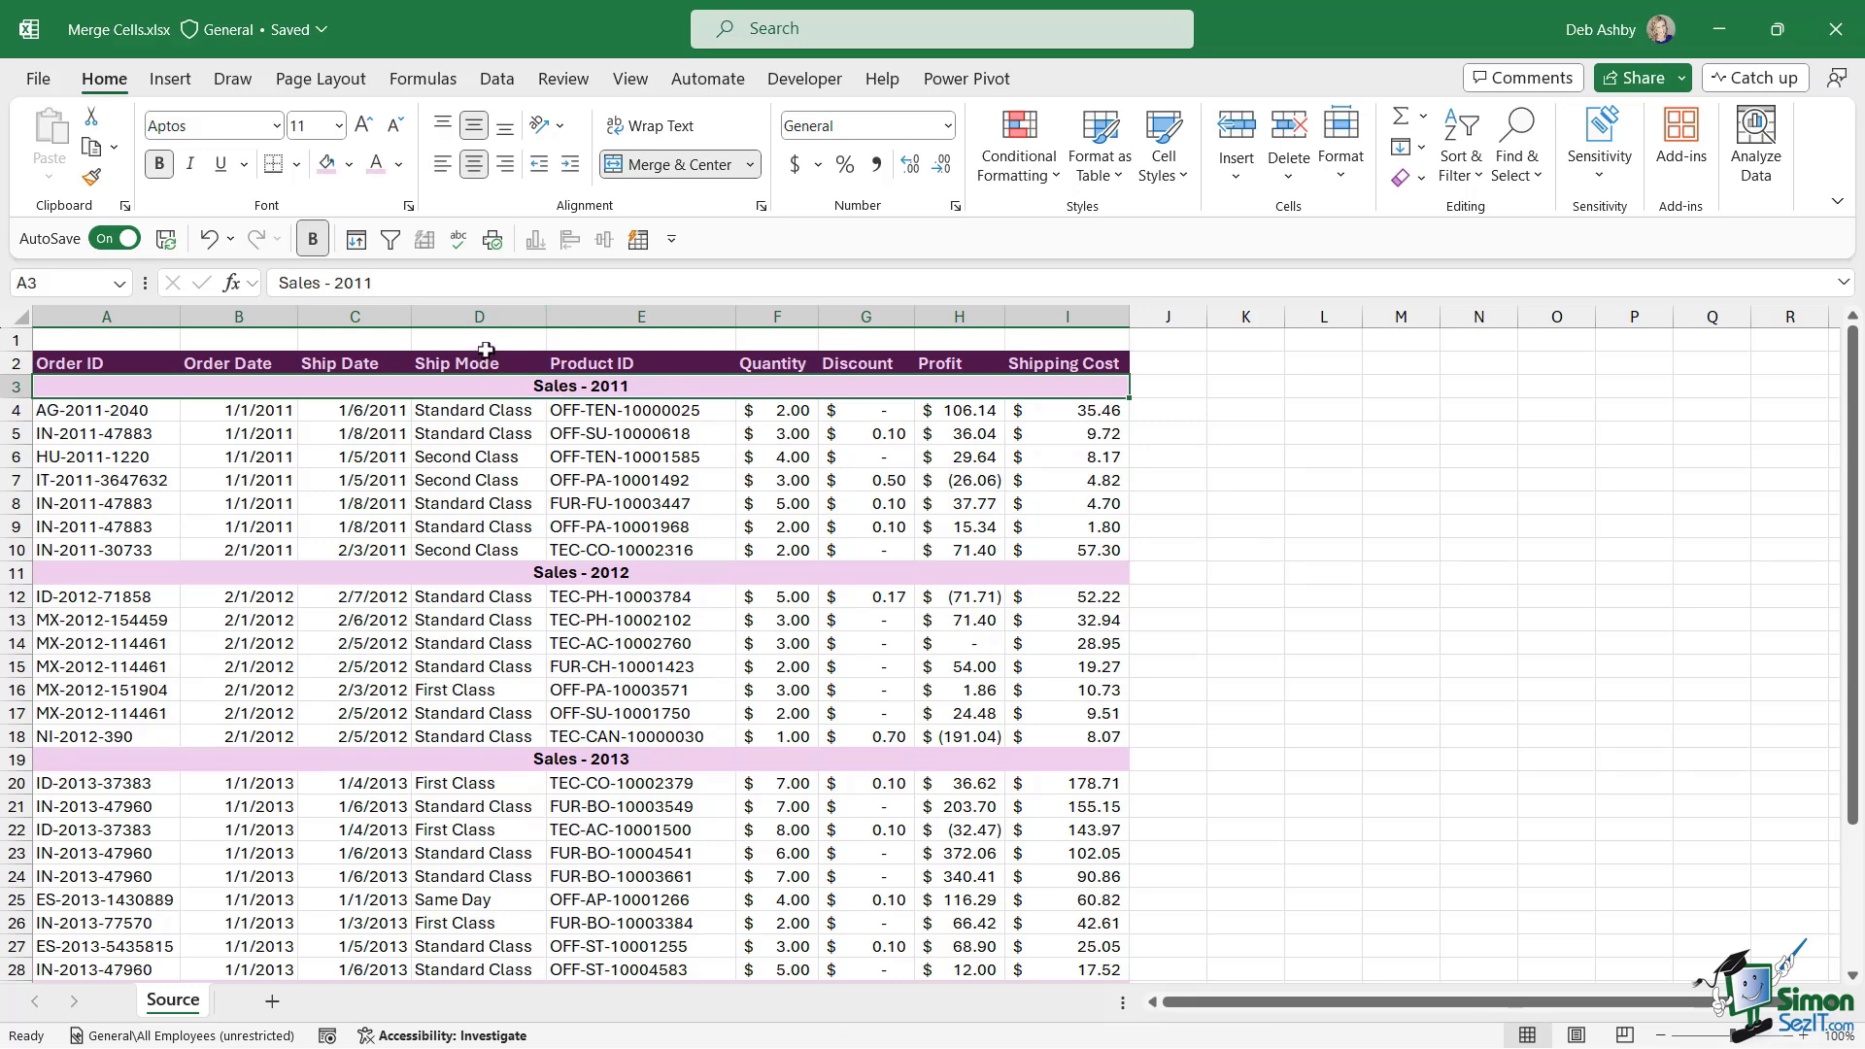
# Select the unmerged Sales - 2011 row across the table for realignment
pyautogui.click(776, 503)
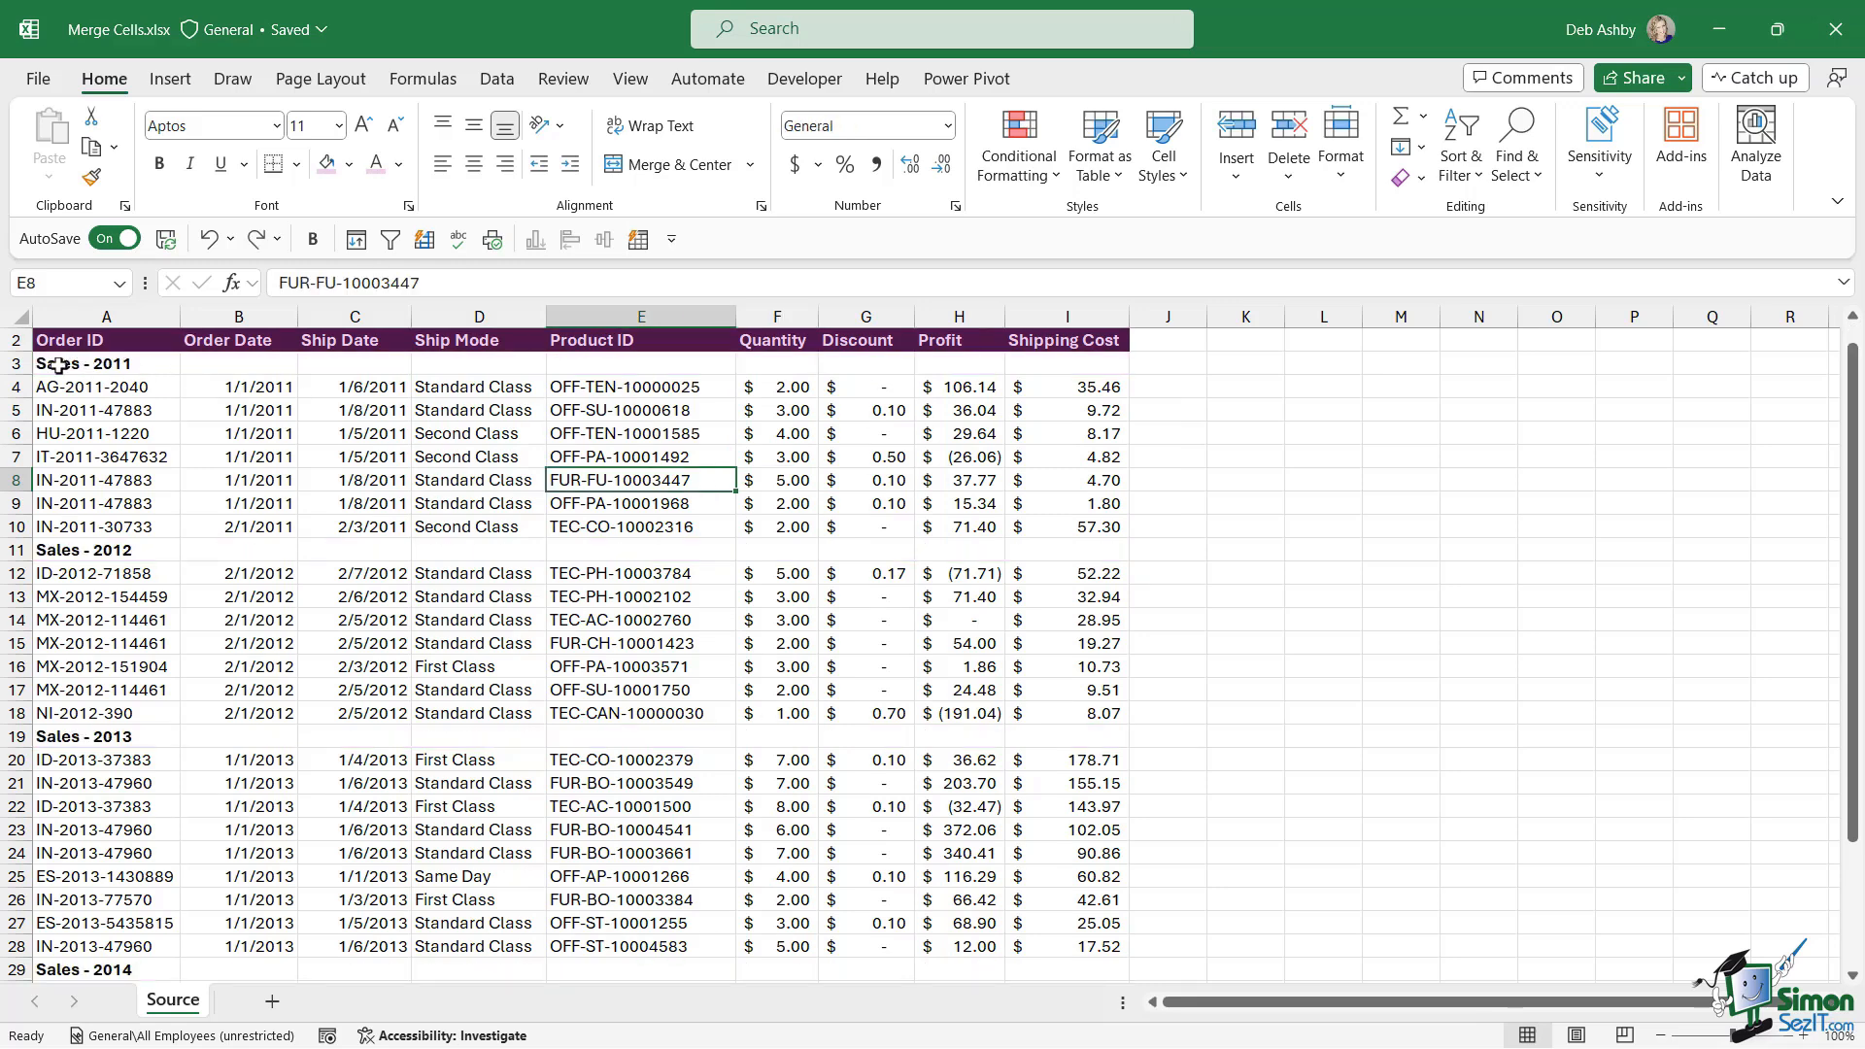
pyautogui.moveTo(58, 363); pyautogui.dragTo(1067, 363)
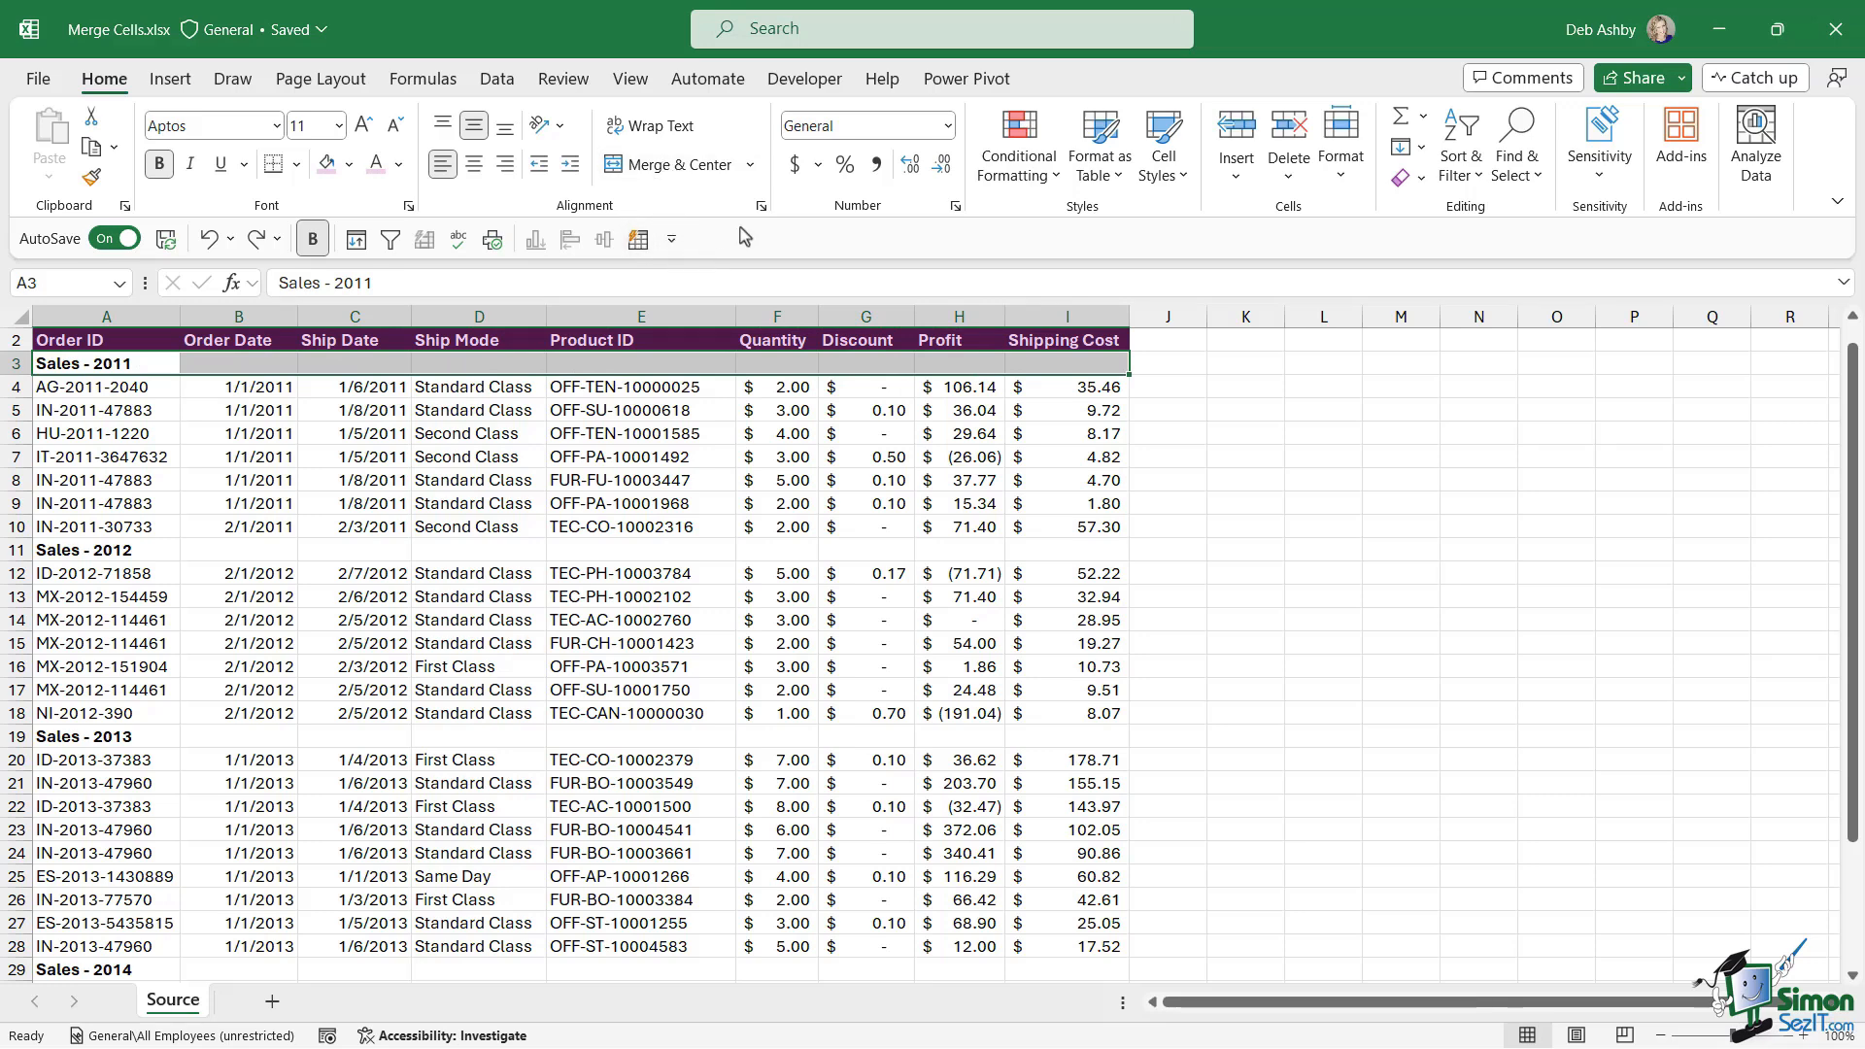
# Set horizontal alignment to Center Across Selection for the Sales - 2011 row
pyautogui.click(762, 206)
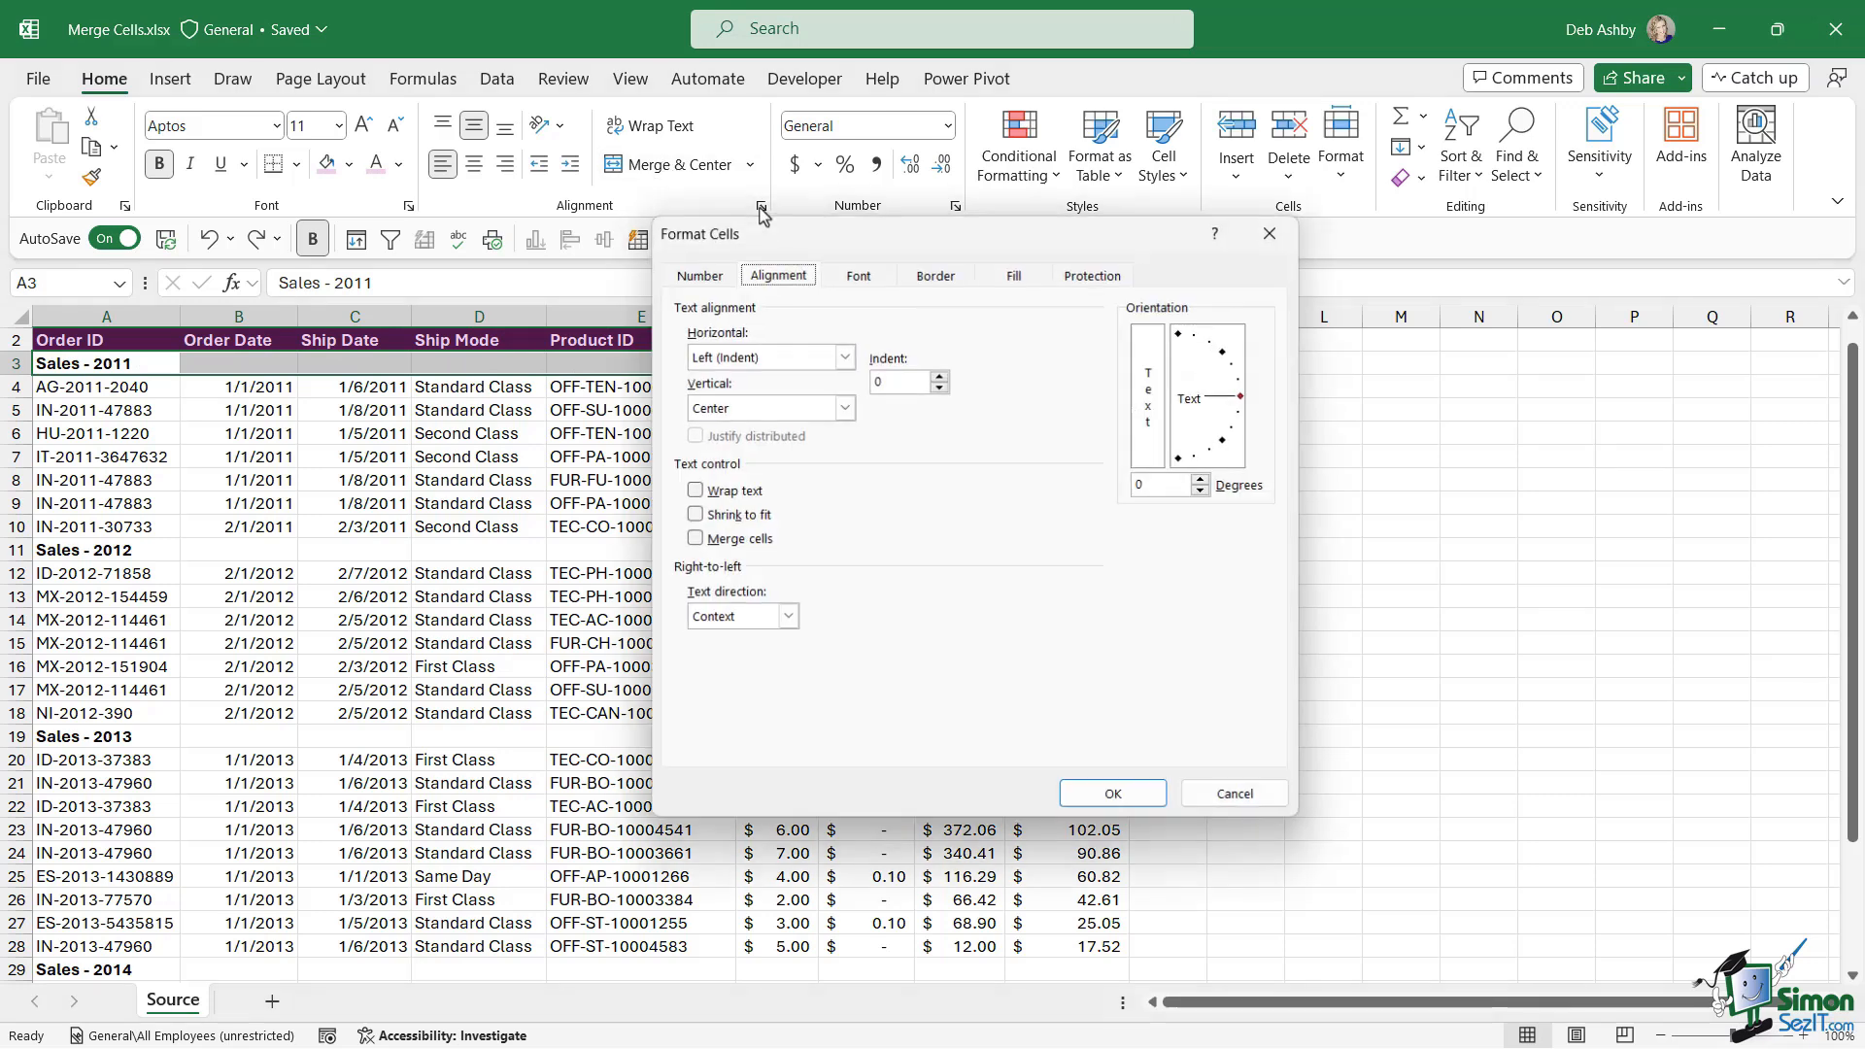
pyautogui.moveTo(826, 251); pyautogui.dragTo(1136, 260)
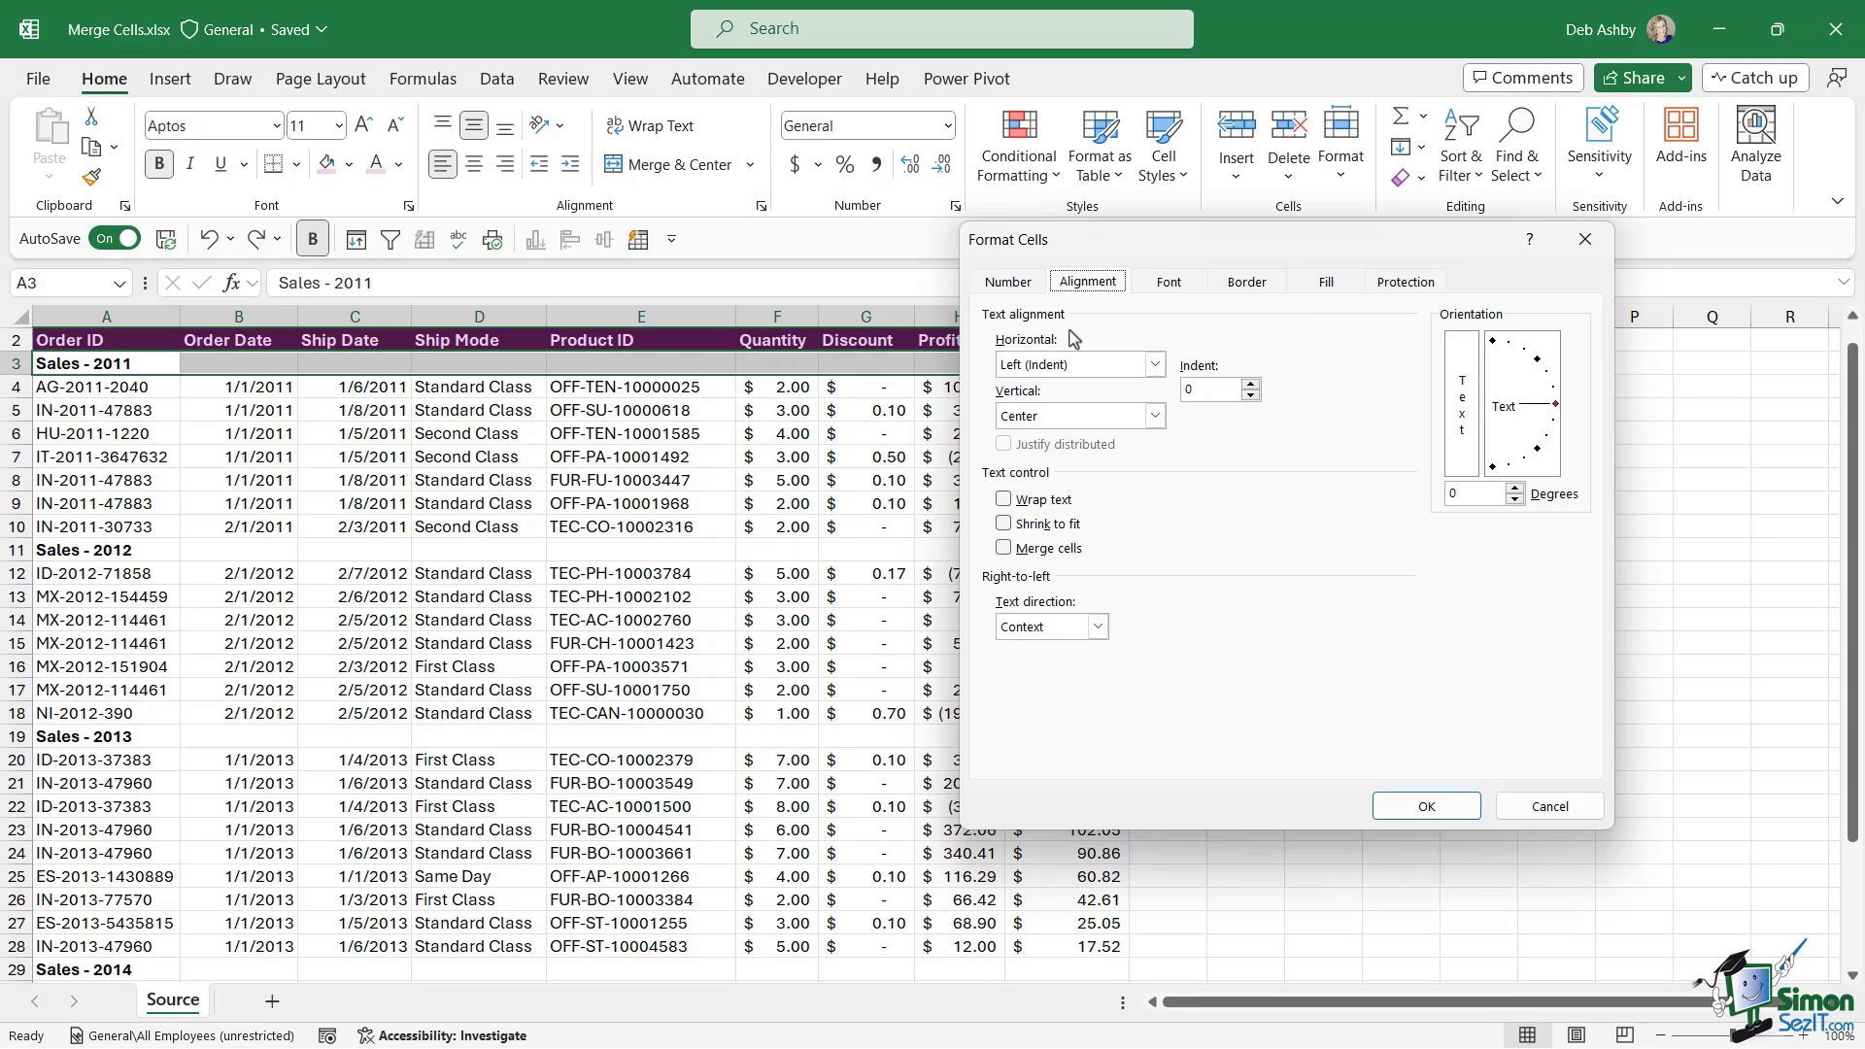
pyautogui.click(1154, 364)
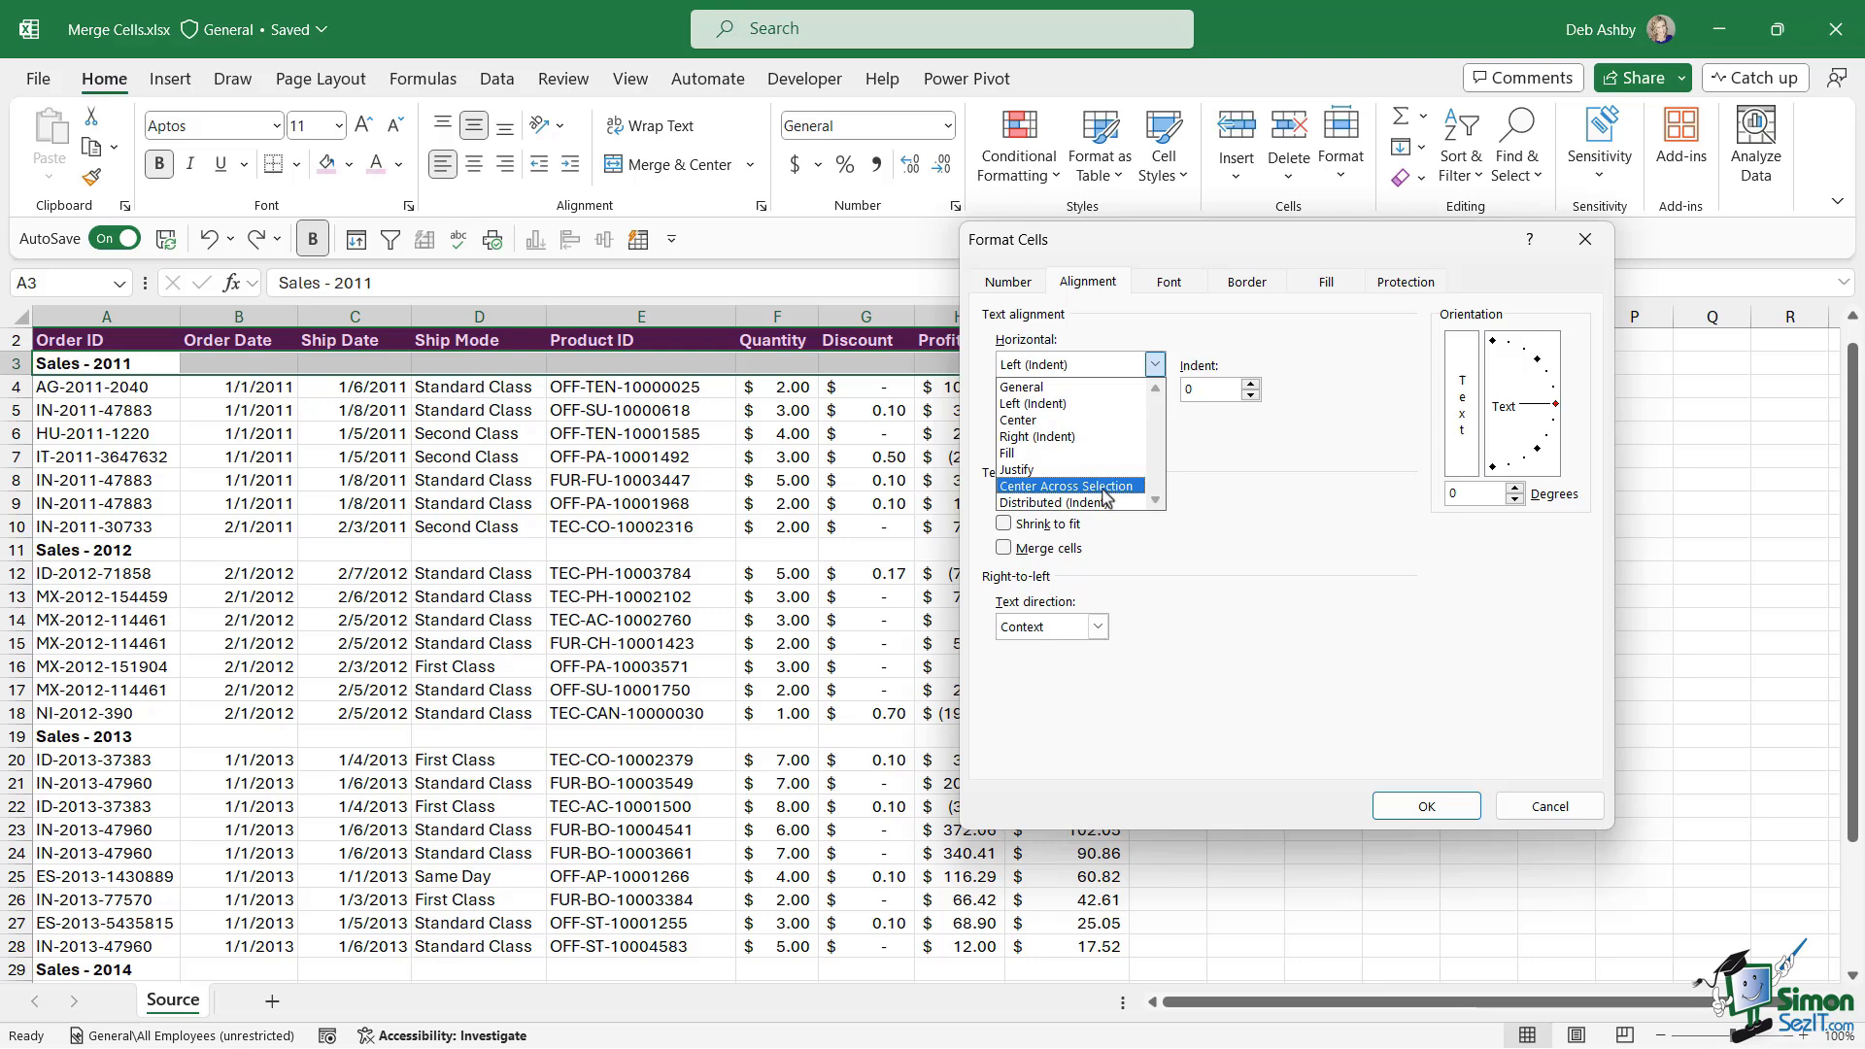
pyautogui.click(1085, 487)
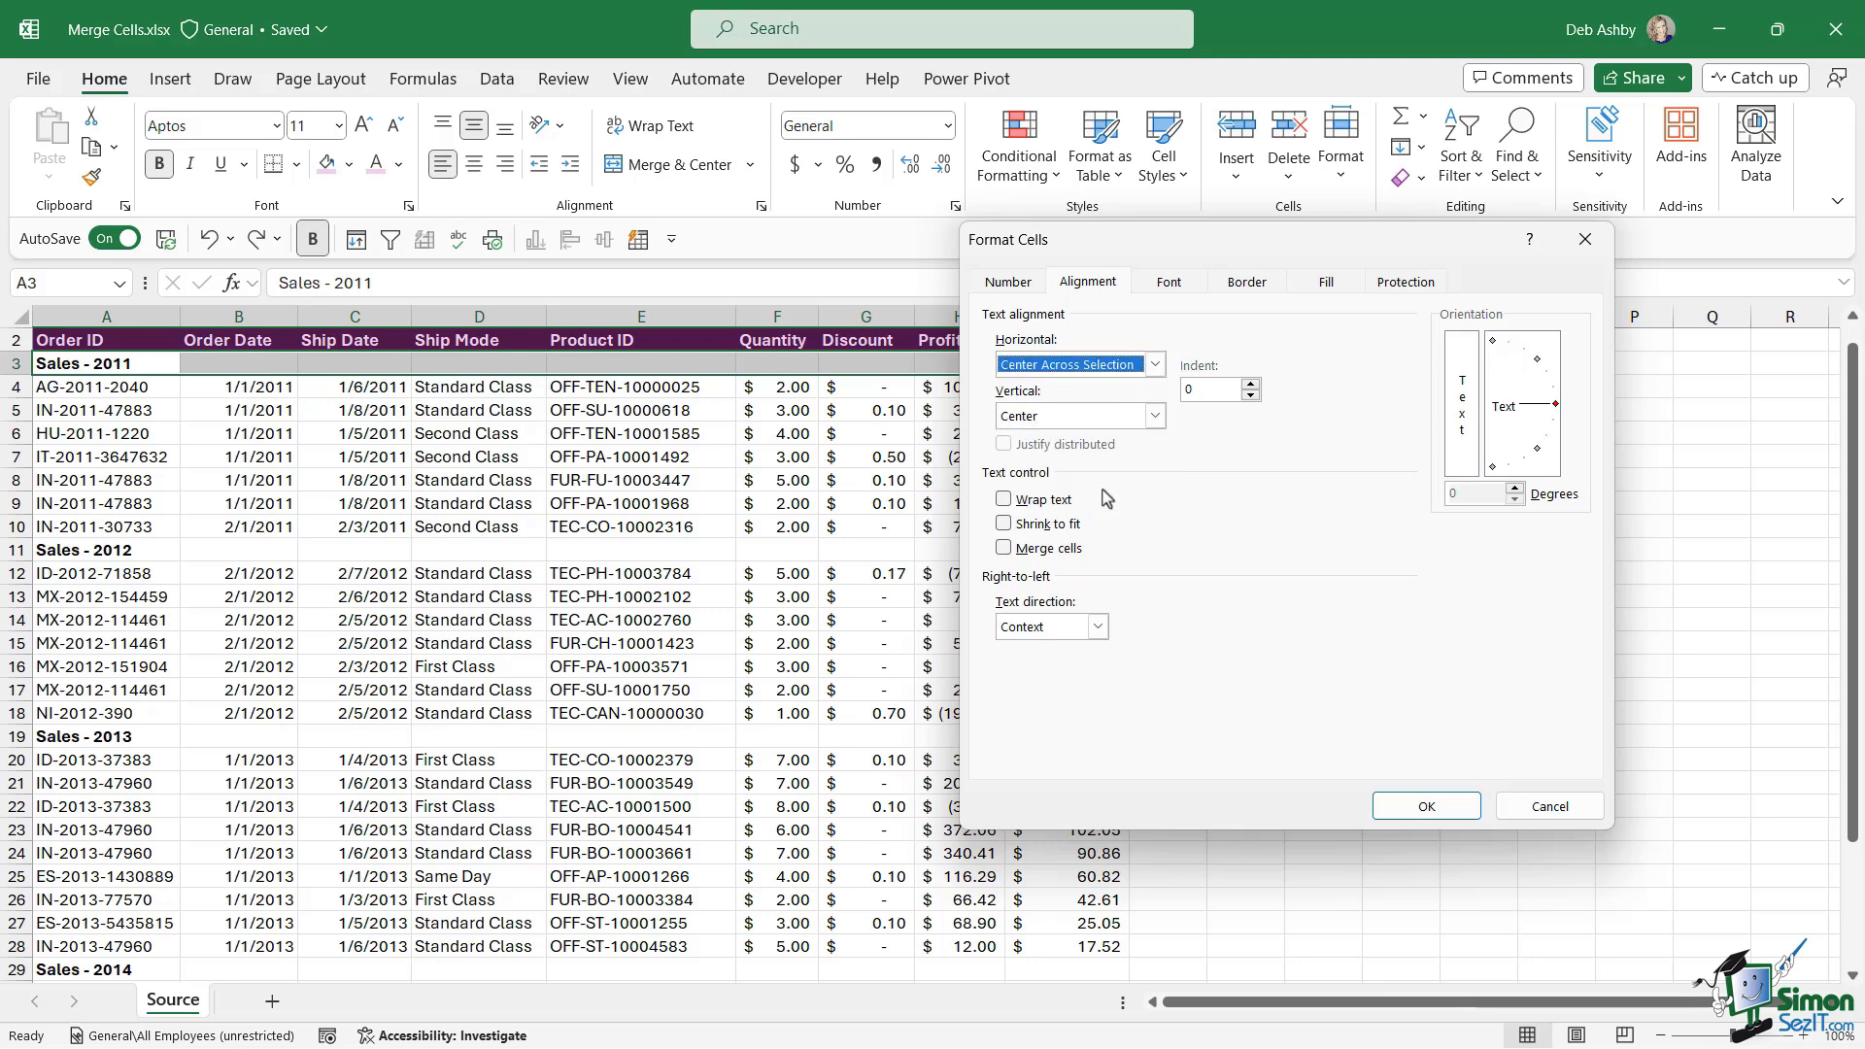
pyautogui.click(1426, 805)
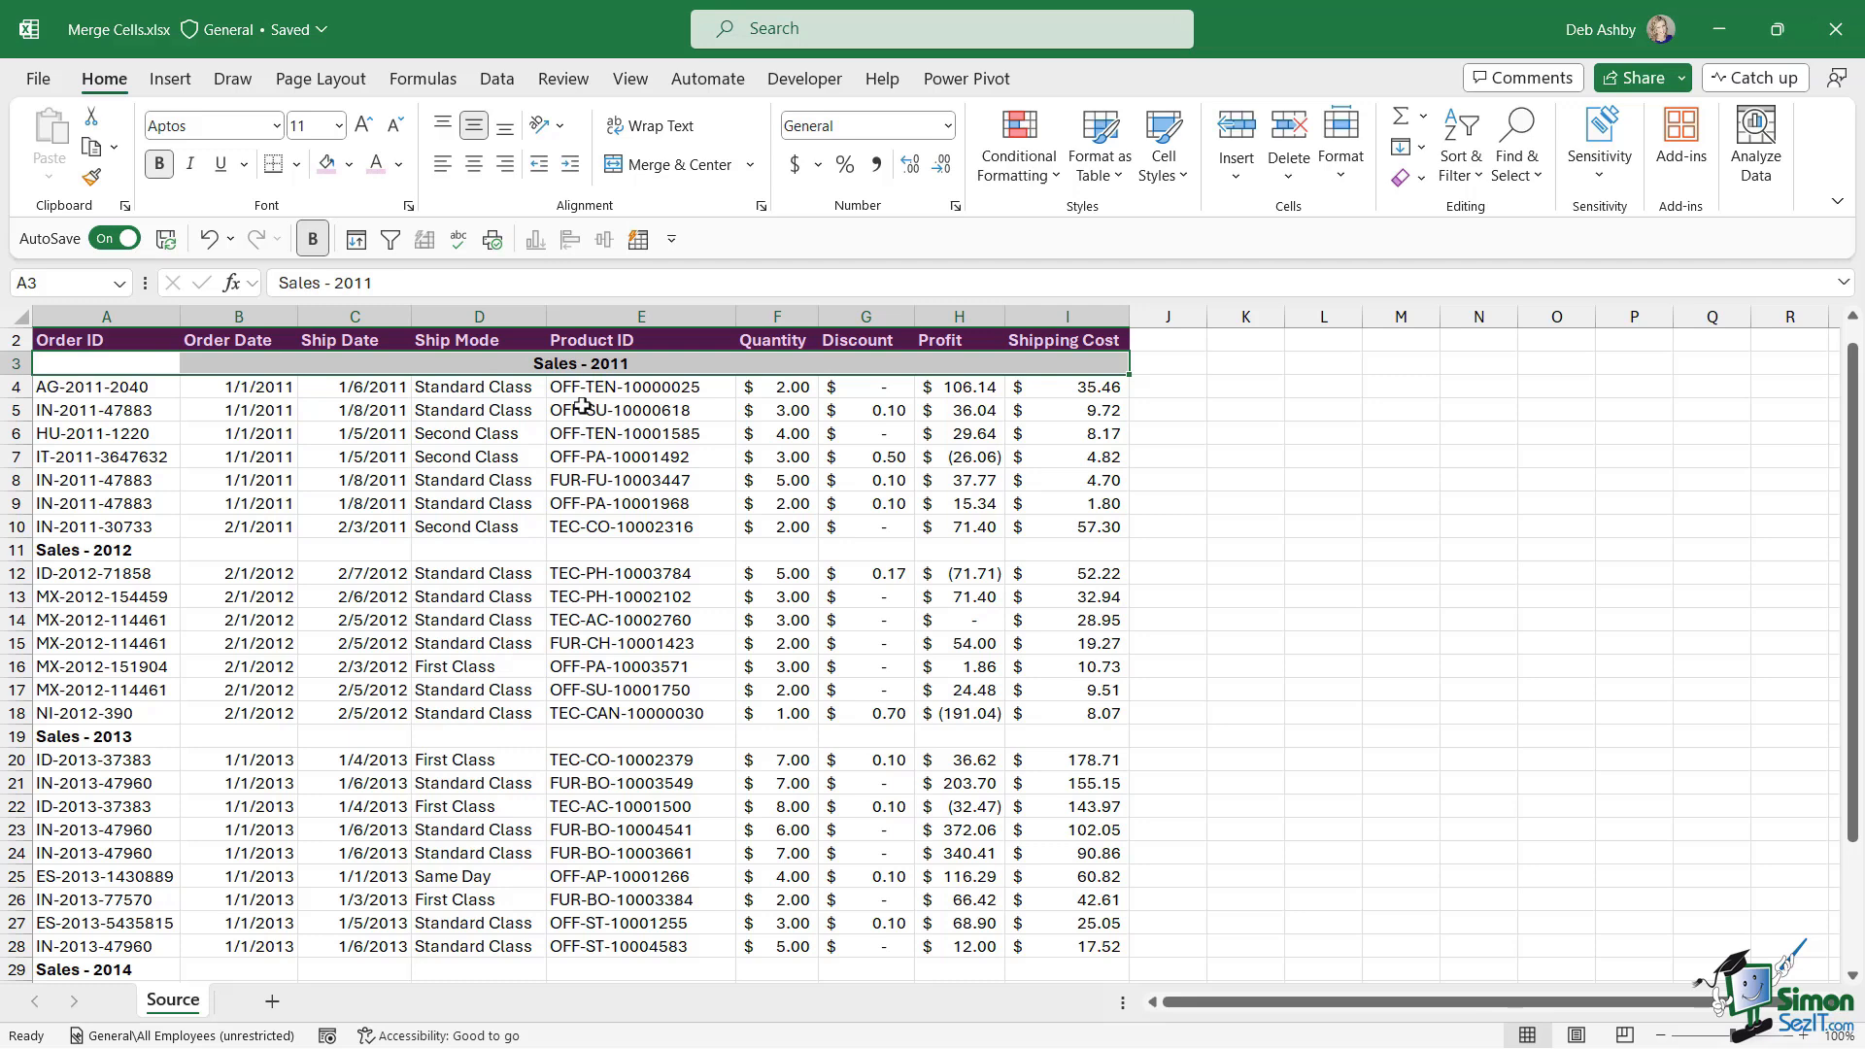
# Select A3:I3 and give the Sales - 2011 row a light purple fill
pyautogui.click(515, 411)
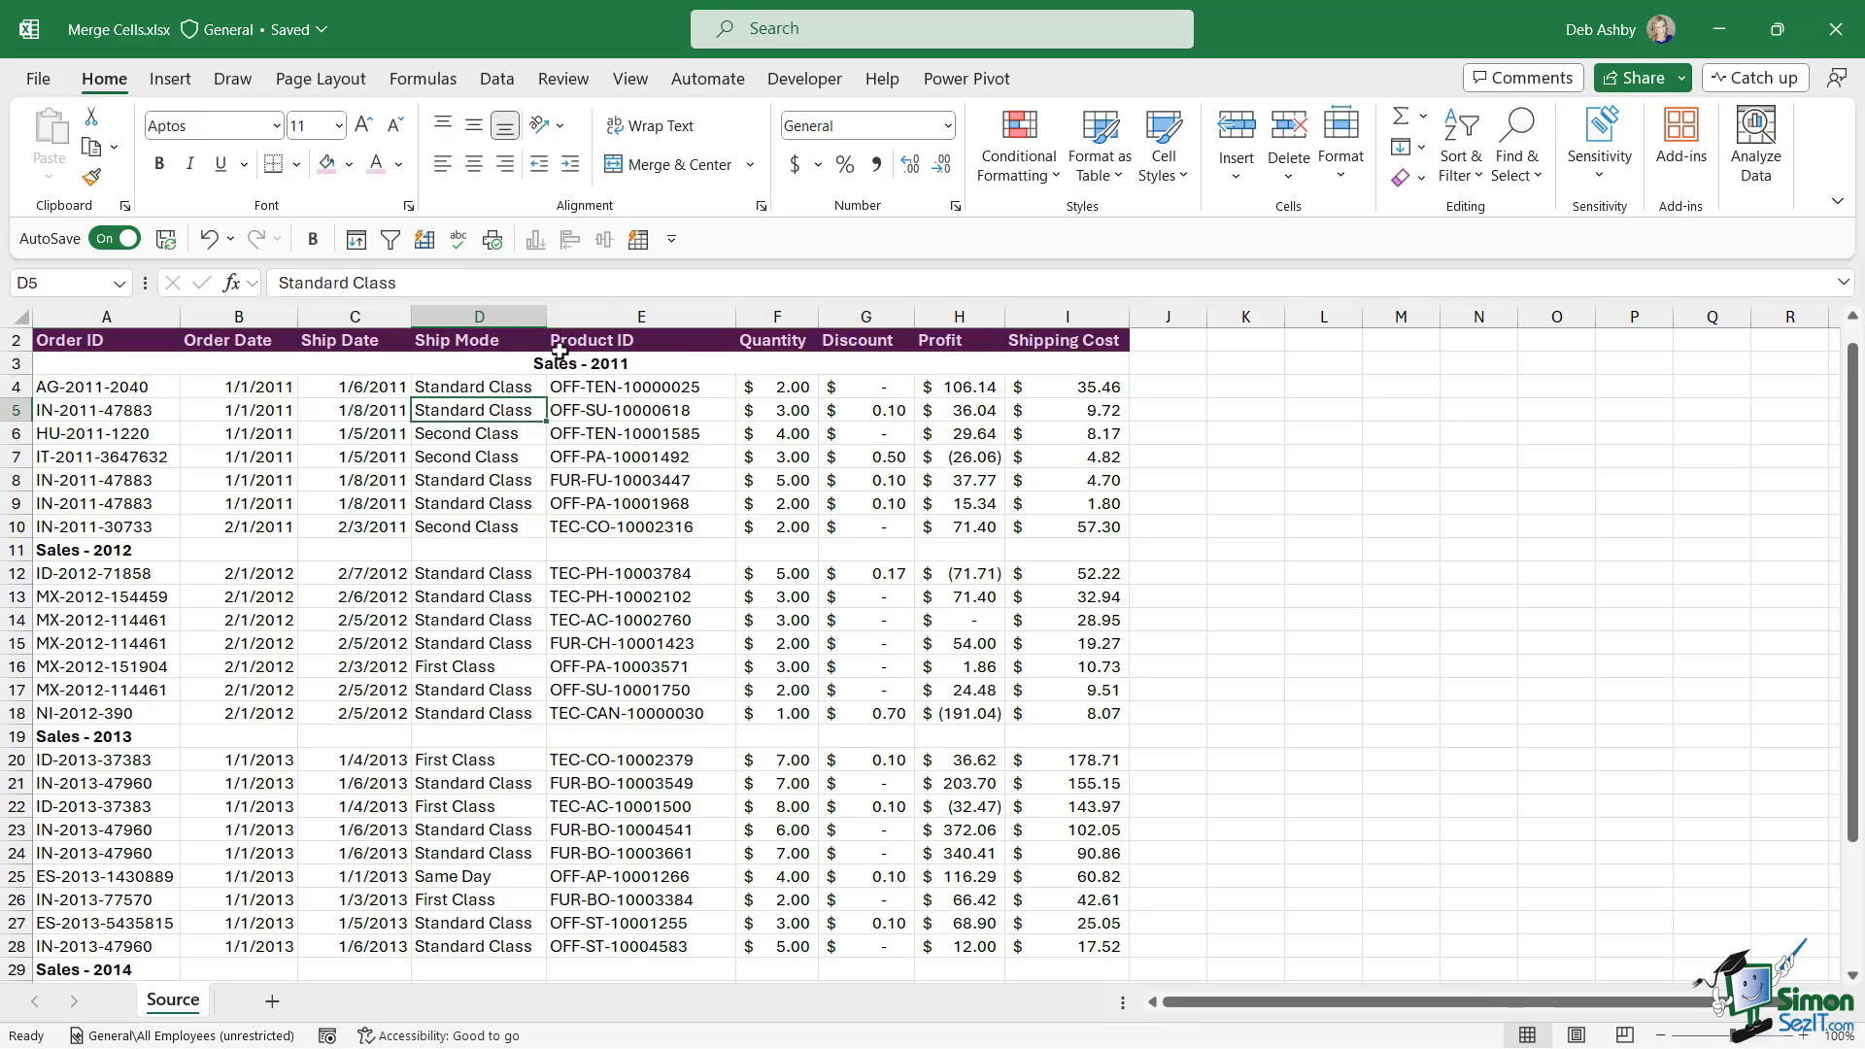
pyautogui.moveTo(62, 364); pyautogui.dragTo(1016, 357)
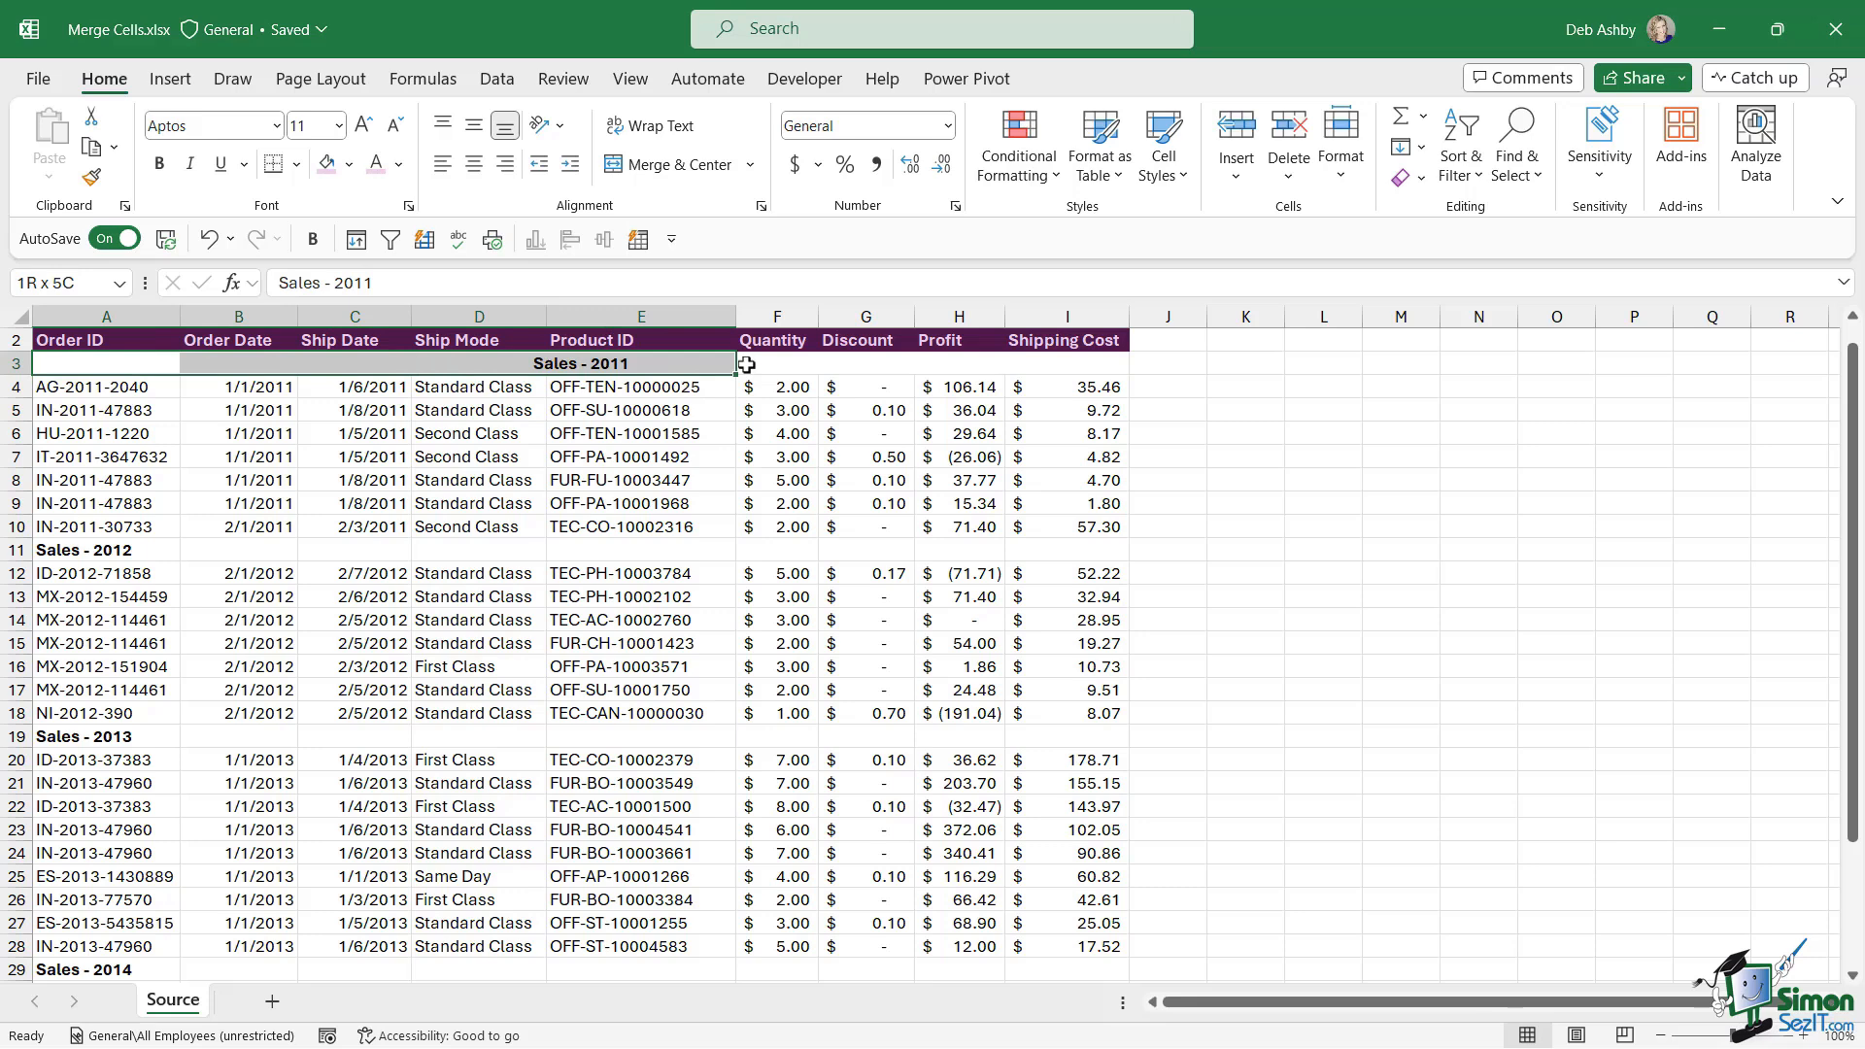
pyautogui.click(328, 163)
pyautogui.click(619, 409)
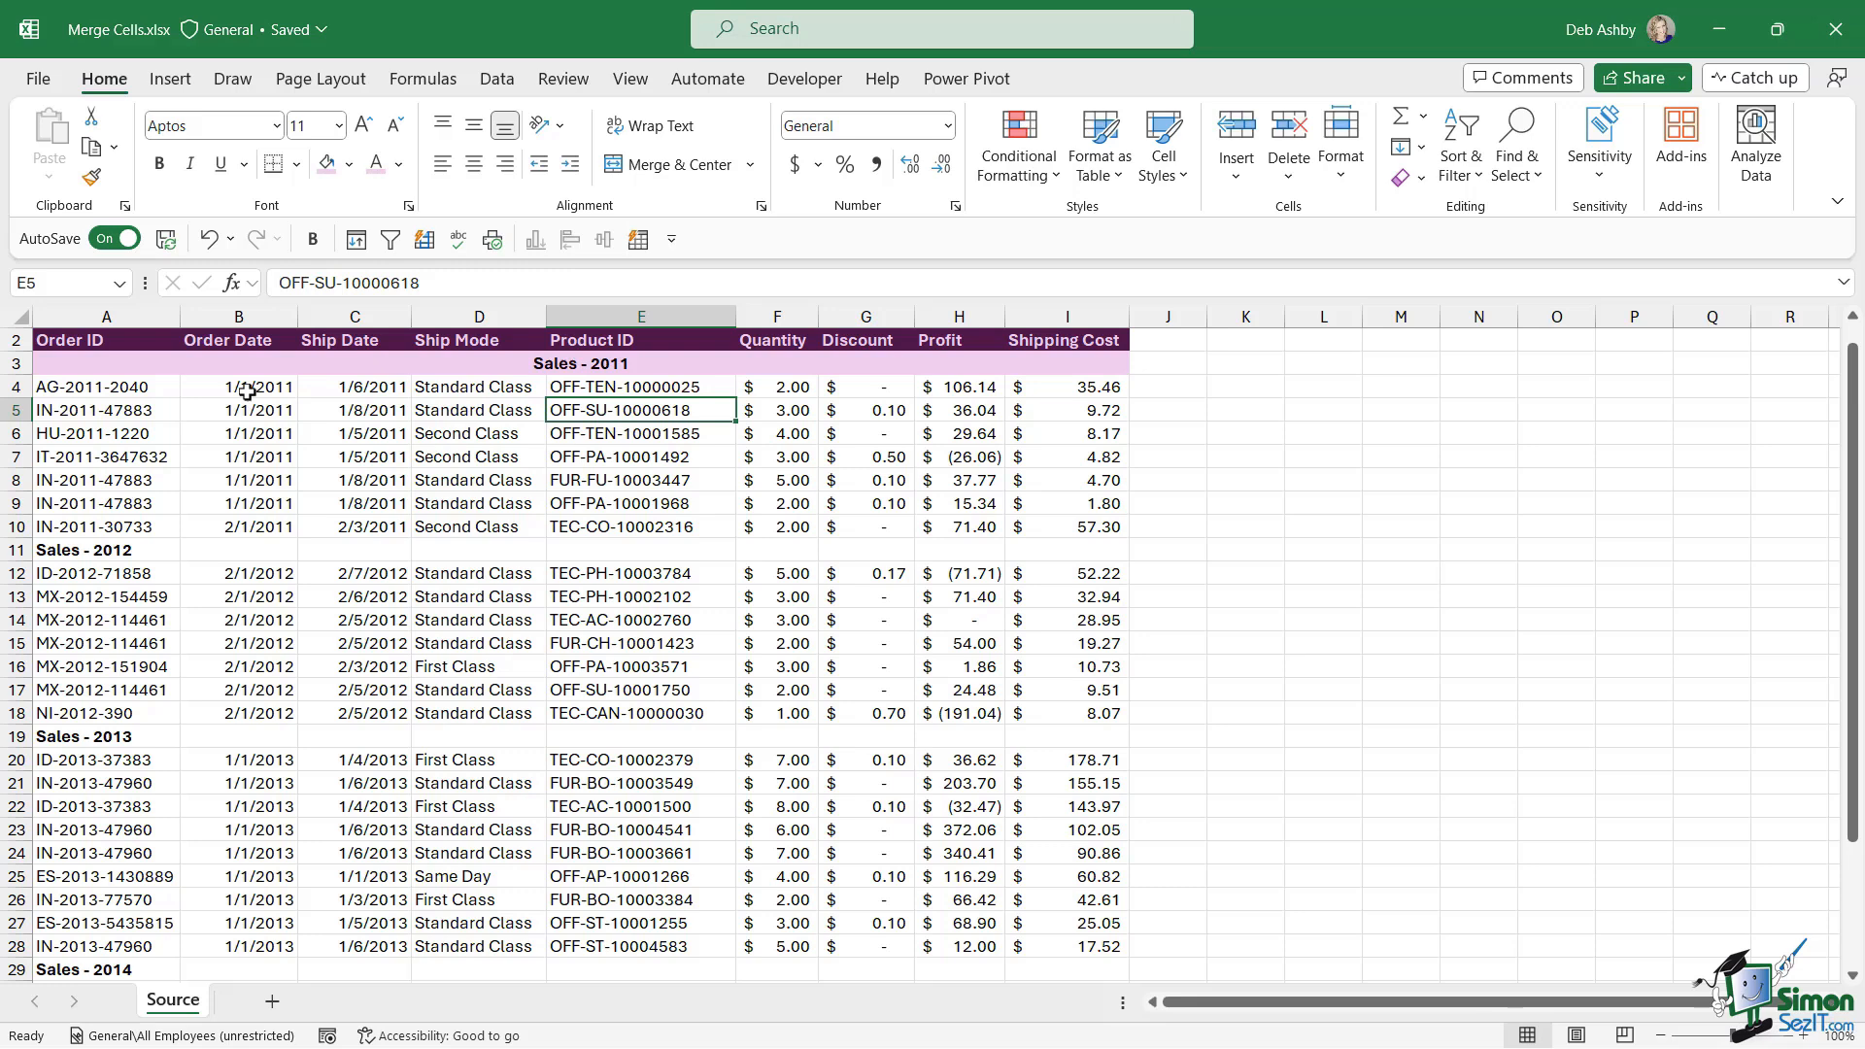
pyautogui.click(105, 362)
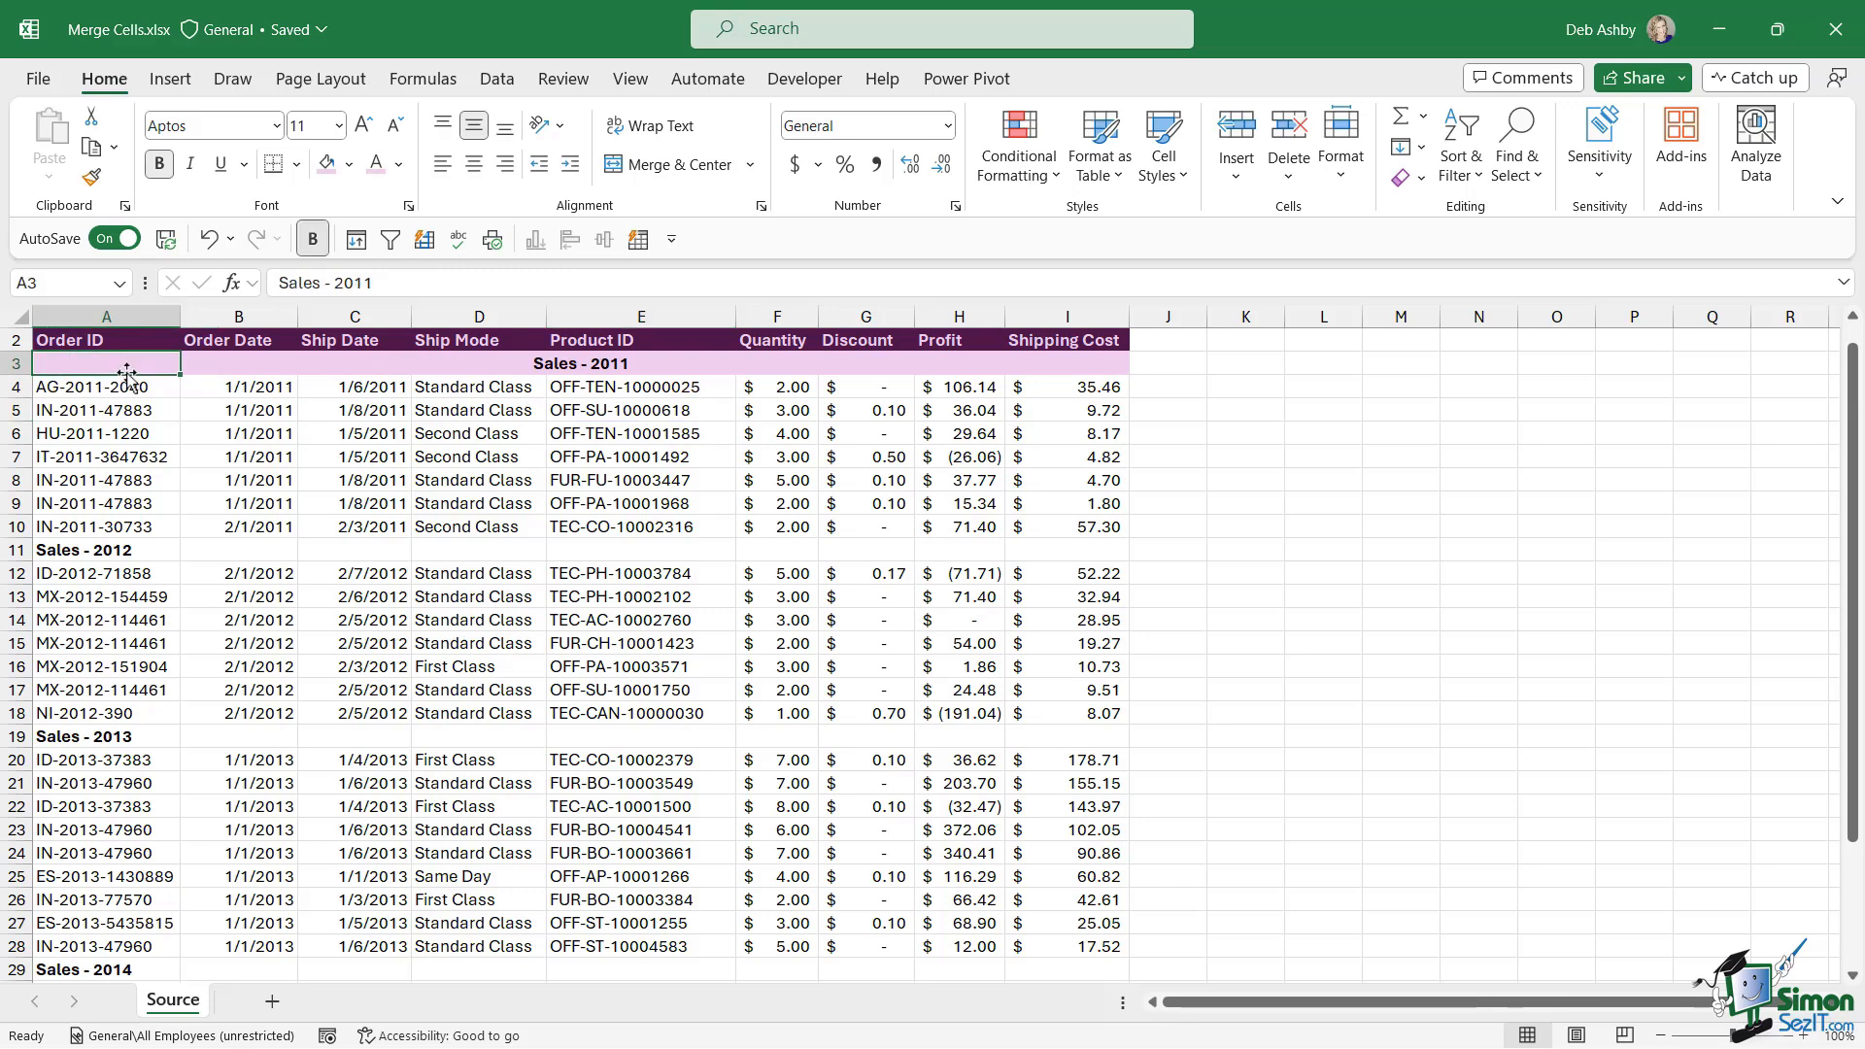
pyautogui.click(244, 363)
pyautogui.click(351, 359)
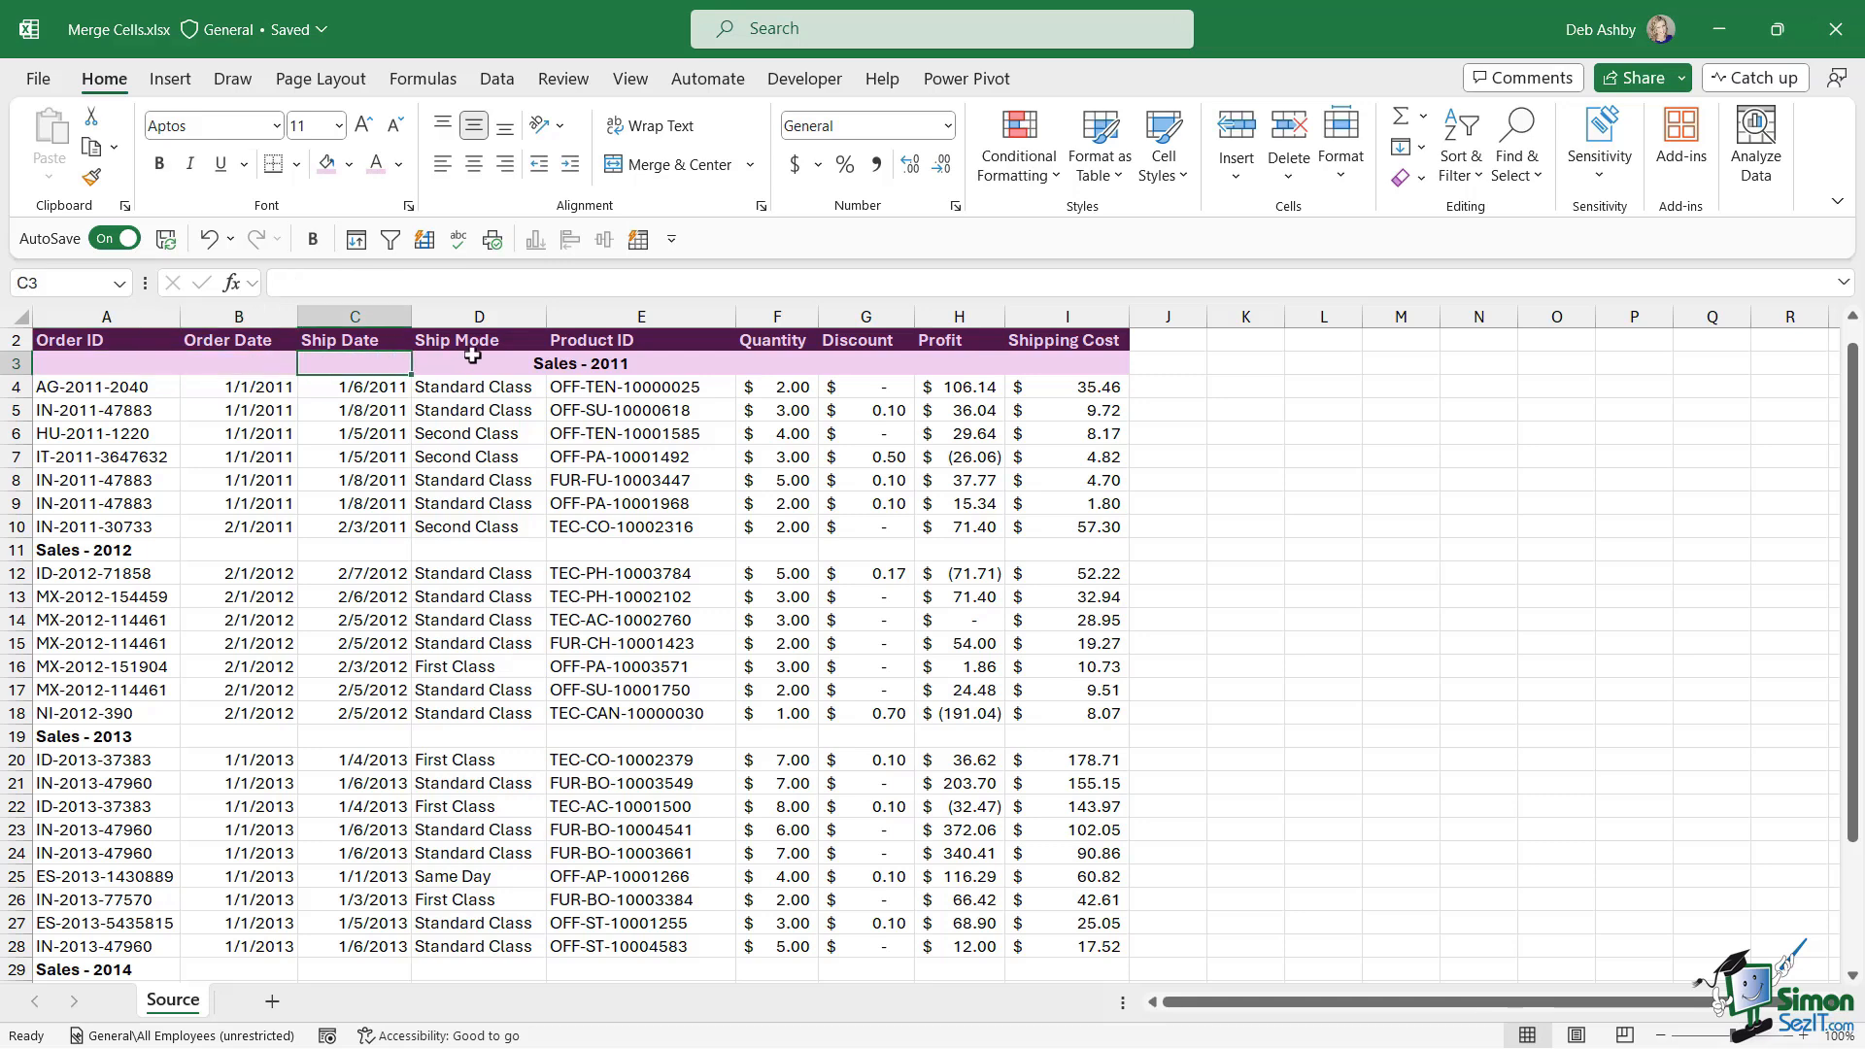
pyautogui.click(481, 358)
pyautogui.click(618, 359)
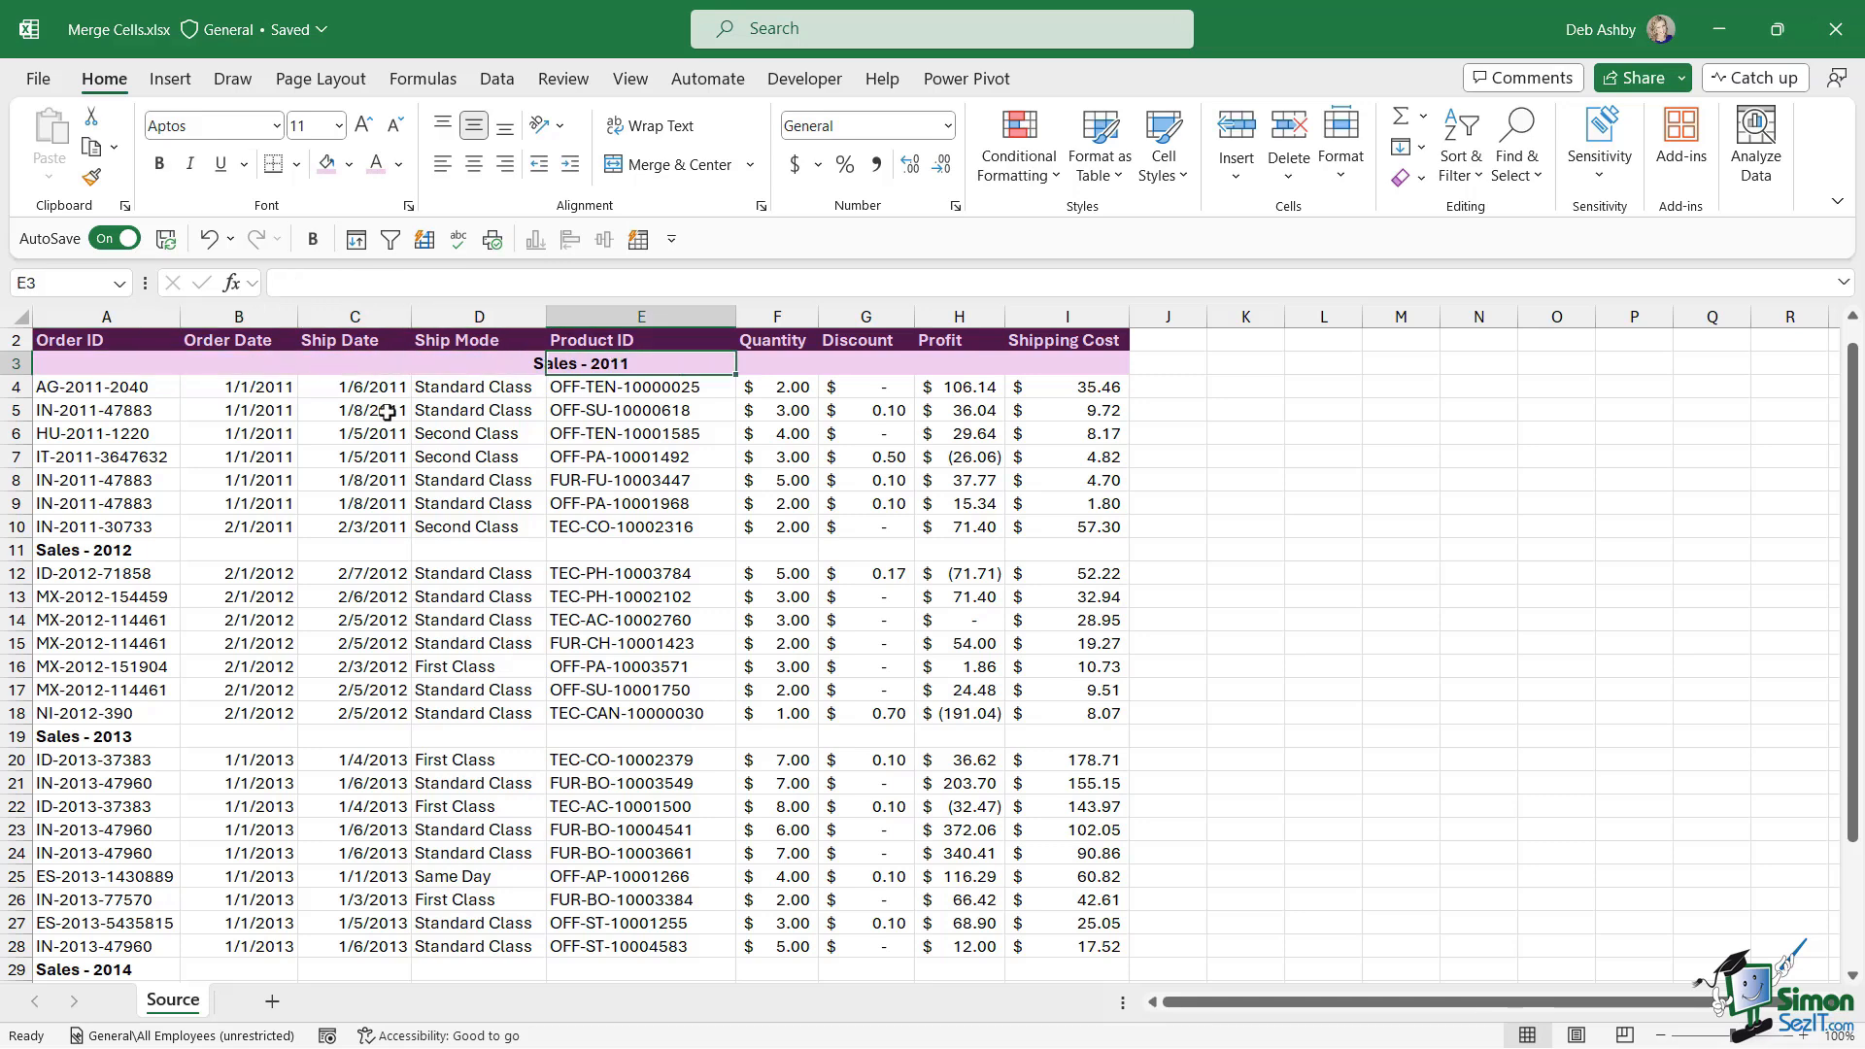
pyautogui.click(469, 369)
pyautogui.click(362, 368)
pyautogui.click(240, 368)
pyautogui.click(109, 364)
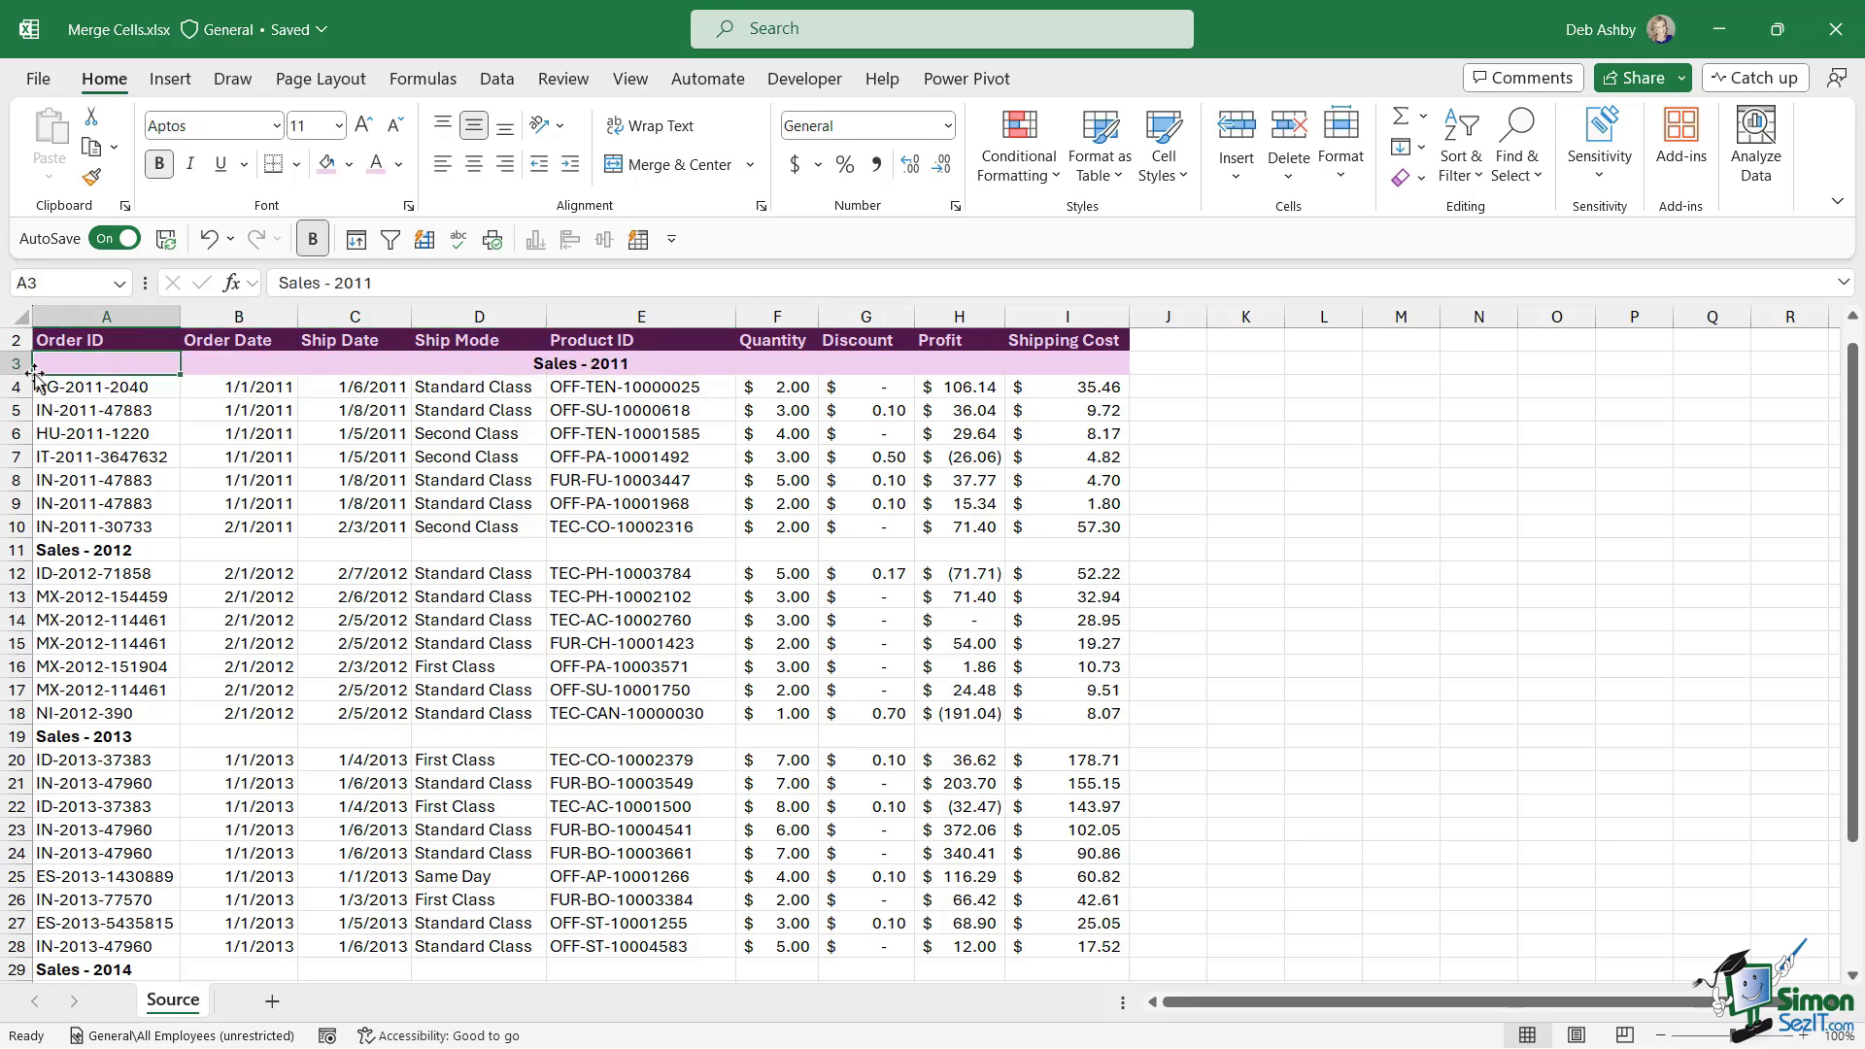
pyautogui.moveTo(102, 368); pyautogui.dragTo(1063, 364)
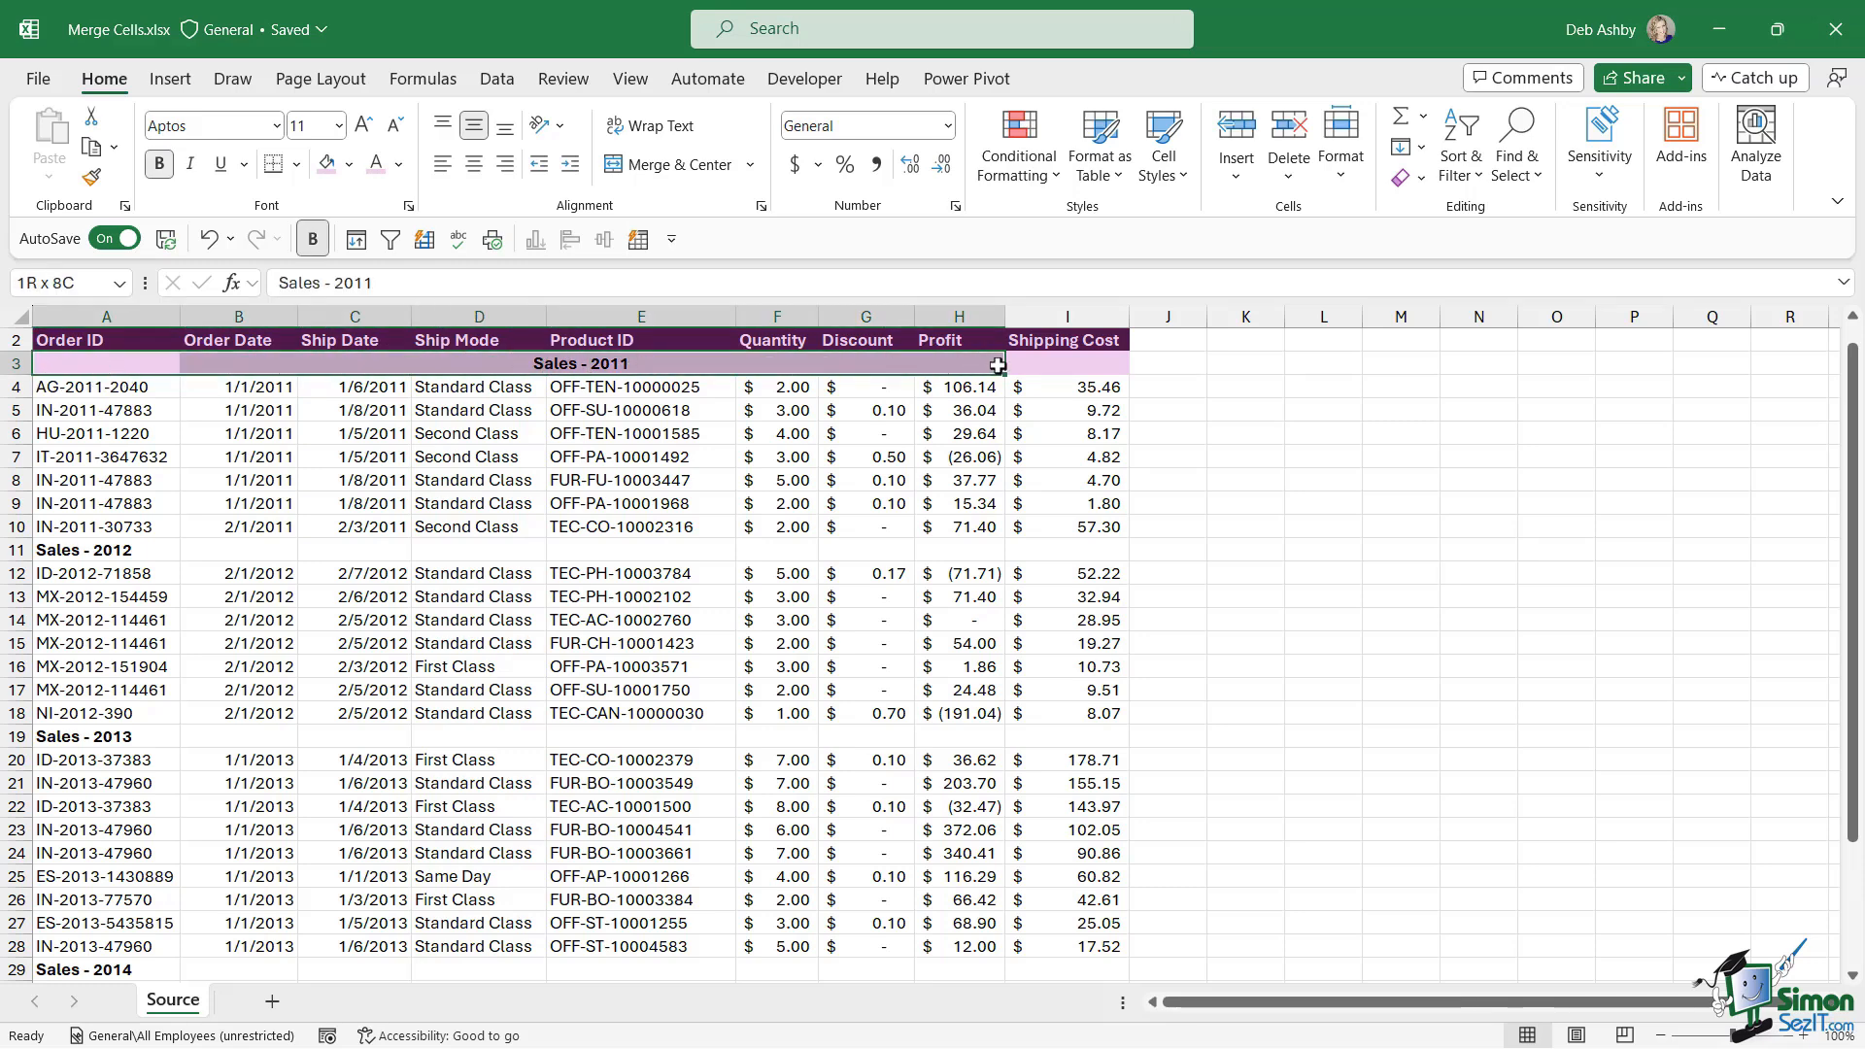
pyautogui.click(612, 434)
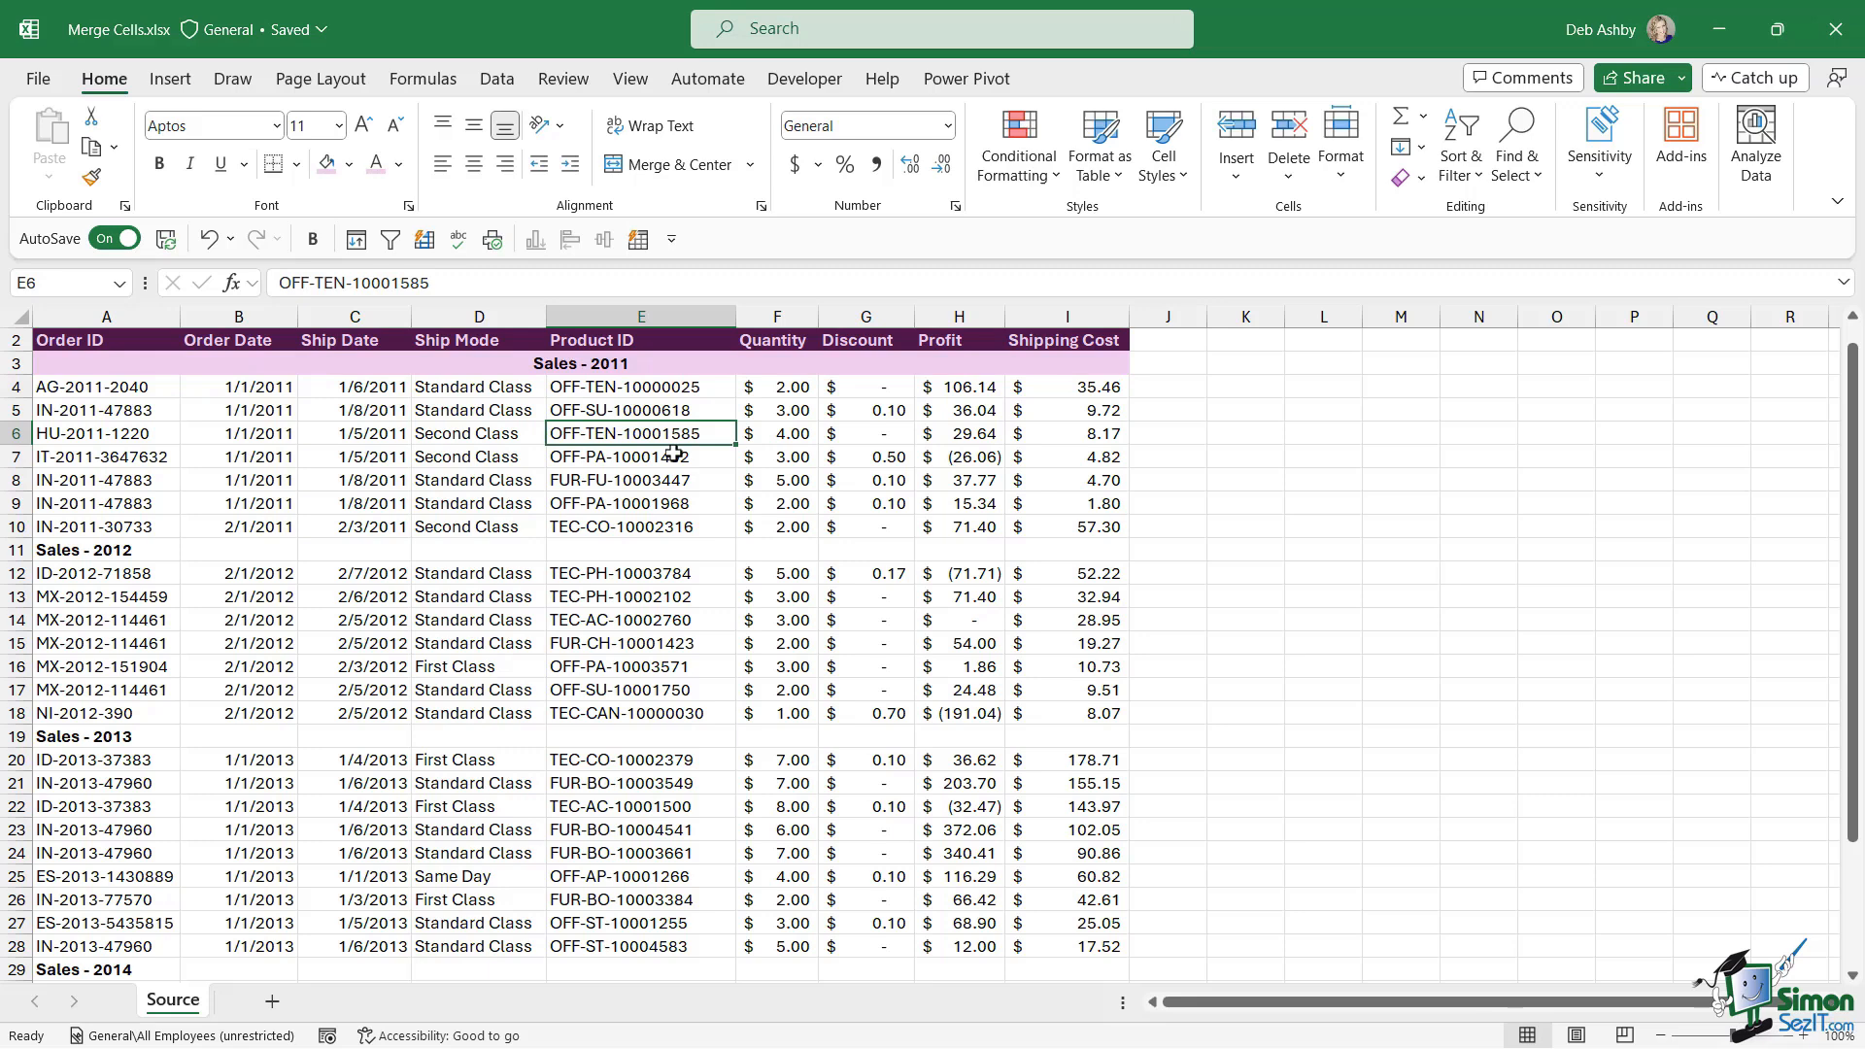
pyautogui.scroll(1, 794, 388)
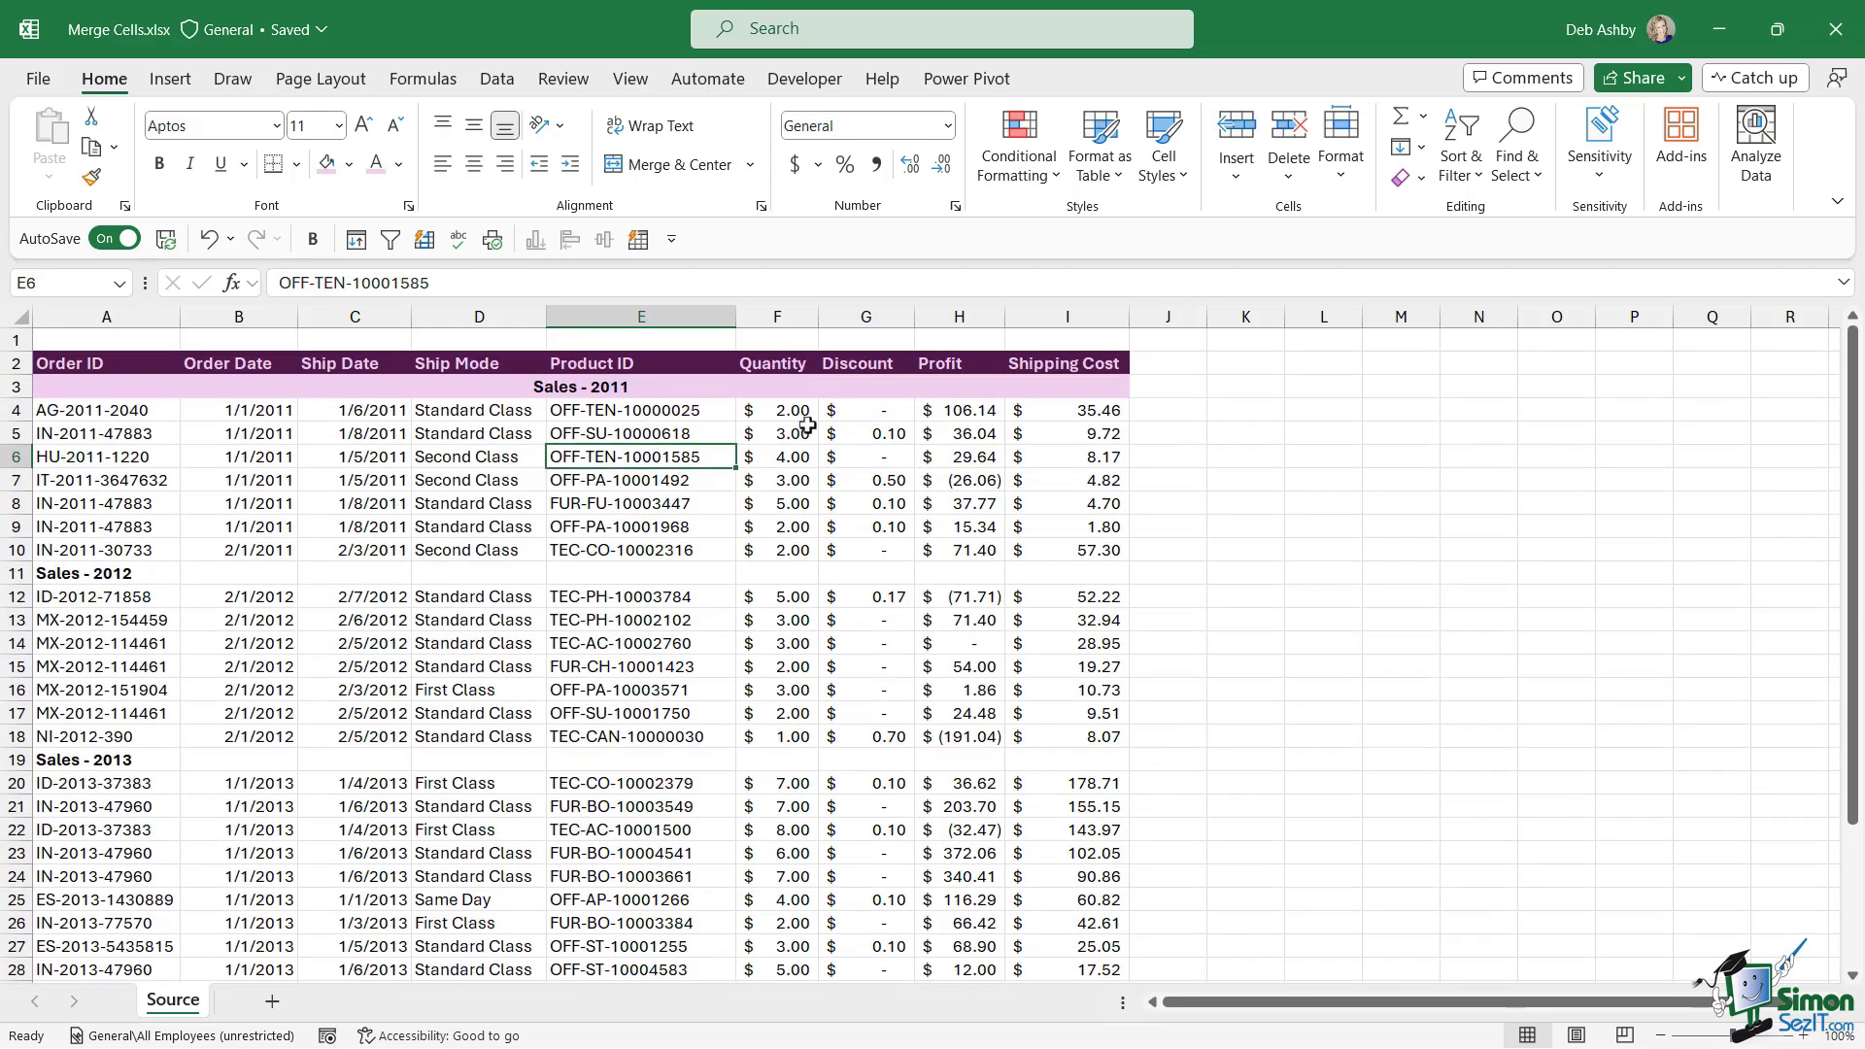
pyautogui.click(776, 363)
pyautogui.keyDown('shift'); pyautogui.moveTo(777, 363); pyautogui.dragTo(776, 875); pyautogui.keyUp('shift')
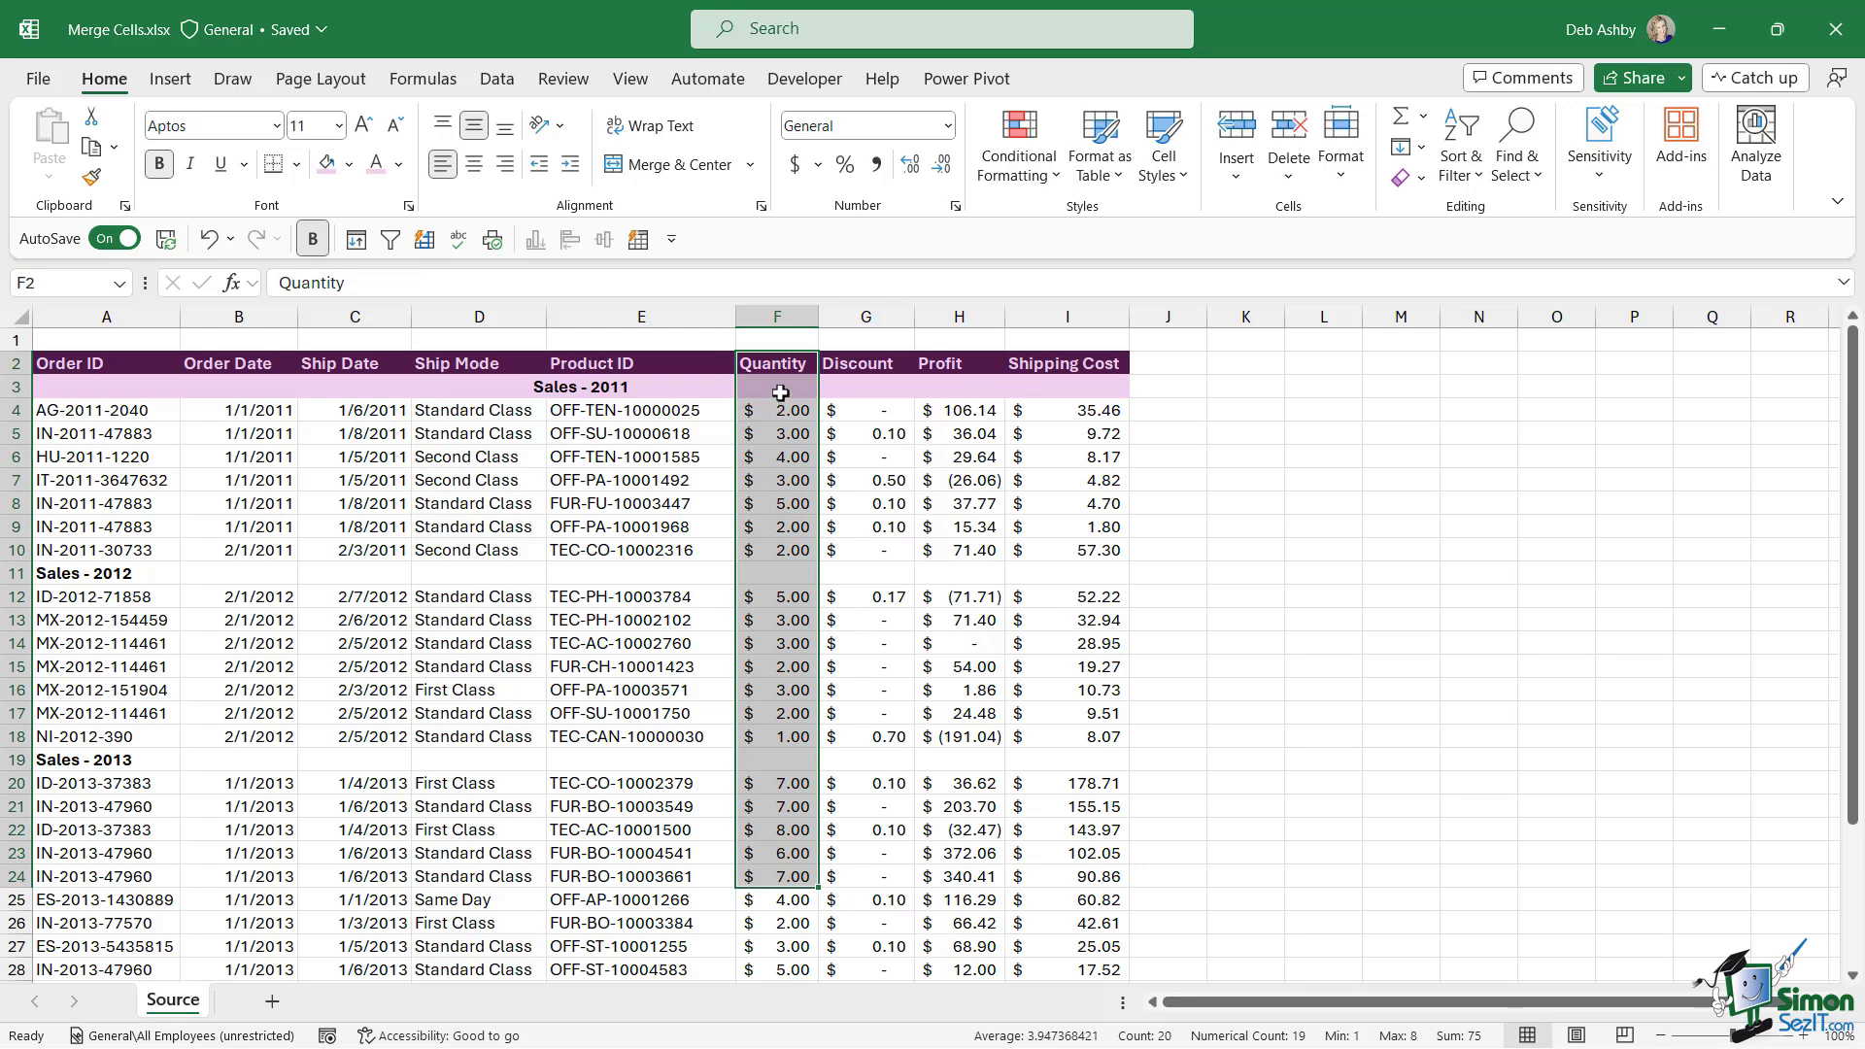
pyautogui.click(641, 388)
pyautogui.moveTo(70, 389); pyautogui.dragTo(1067, 387)
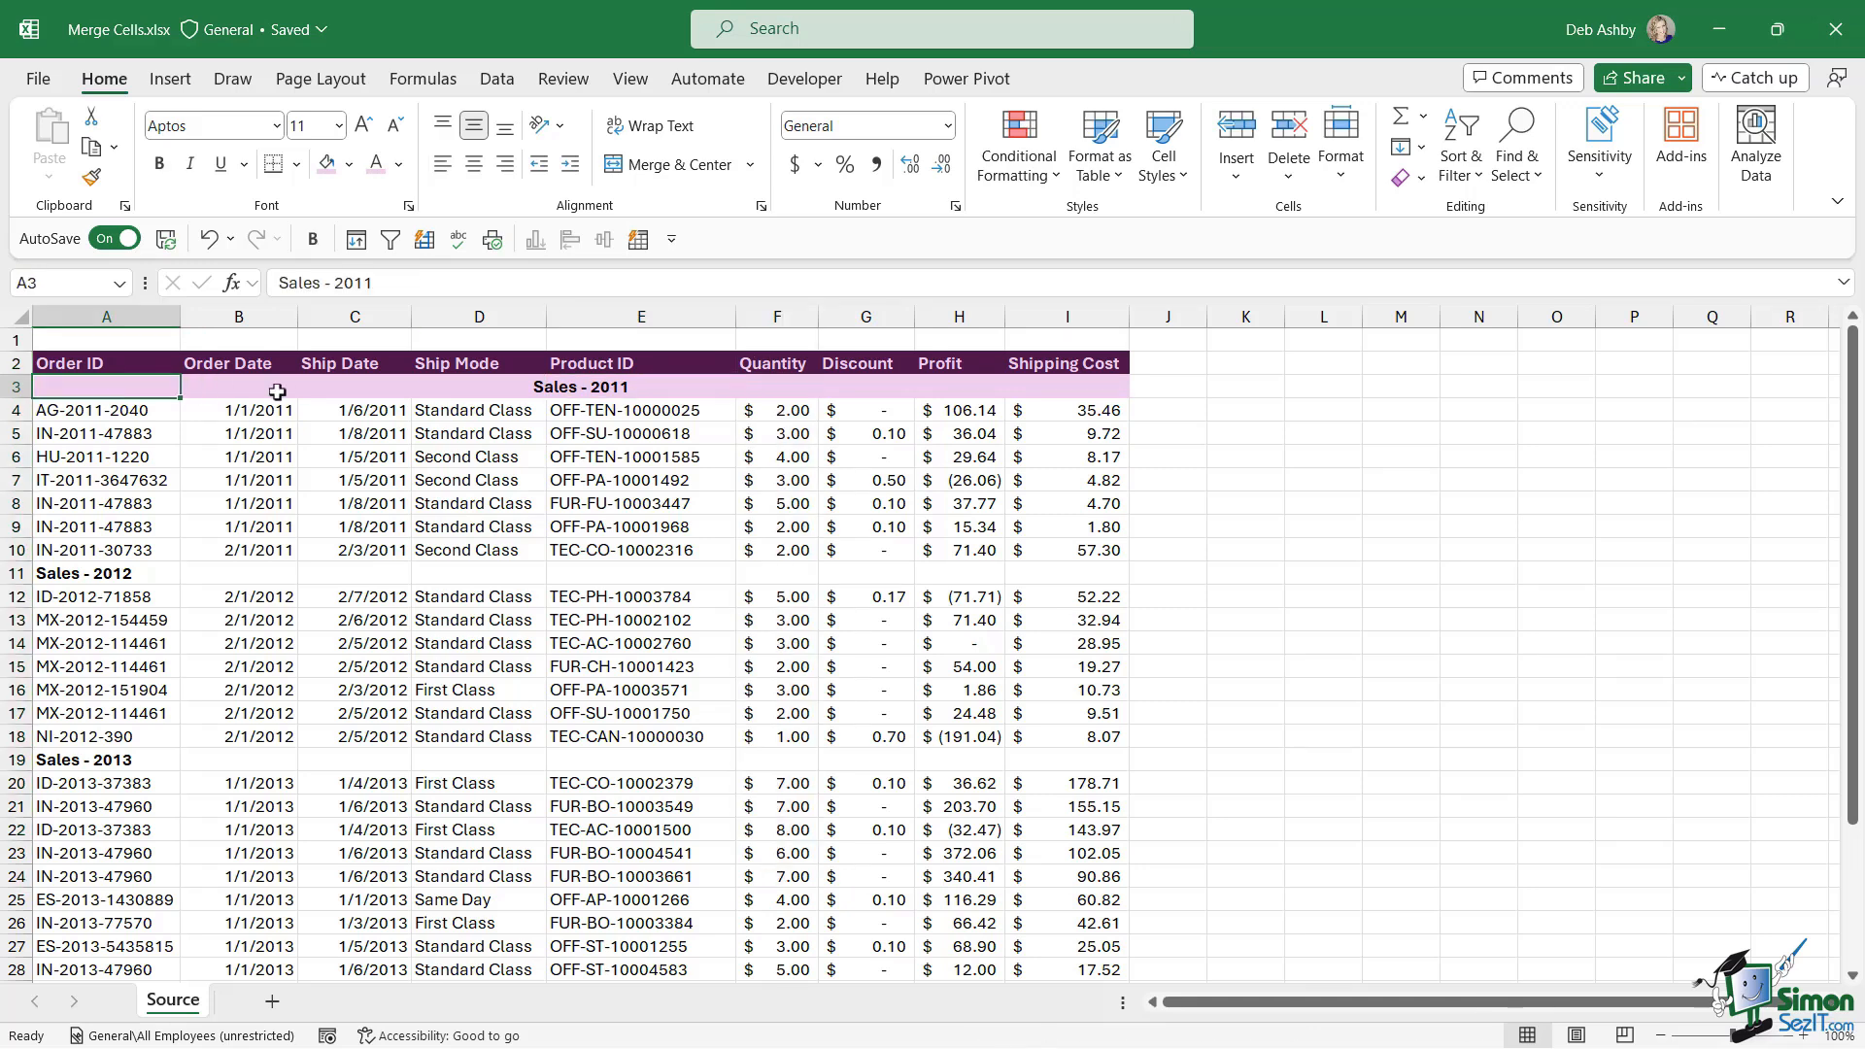
pyautogui.click(642, 478)
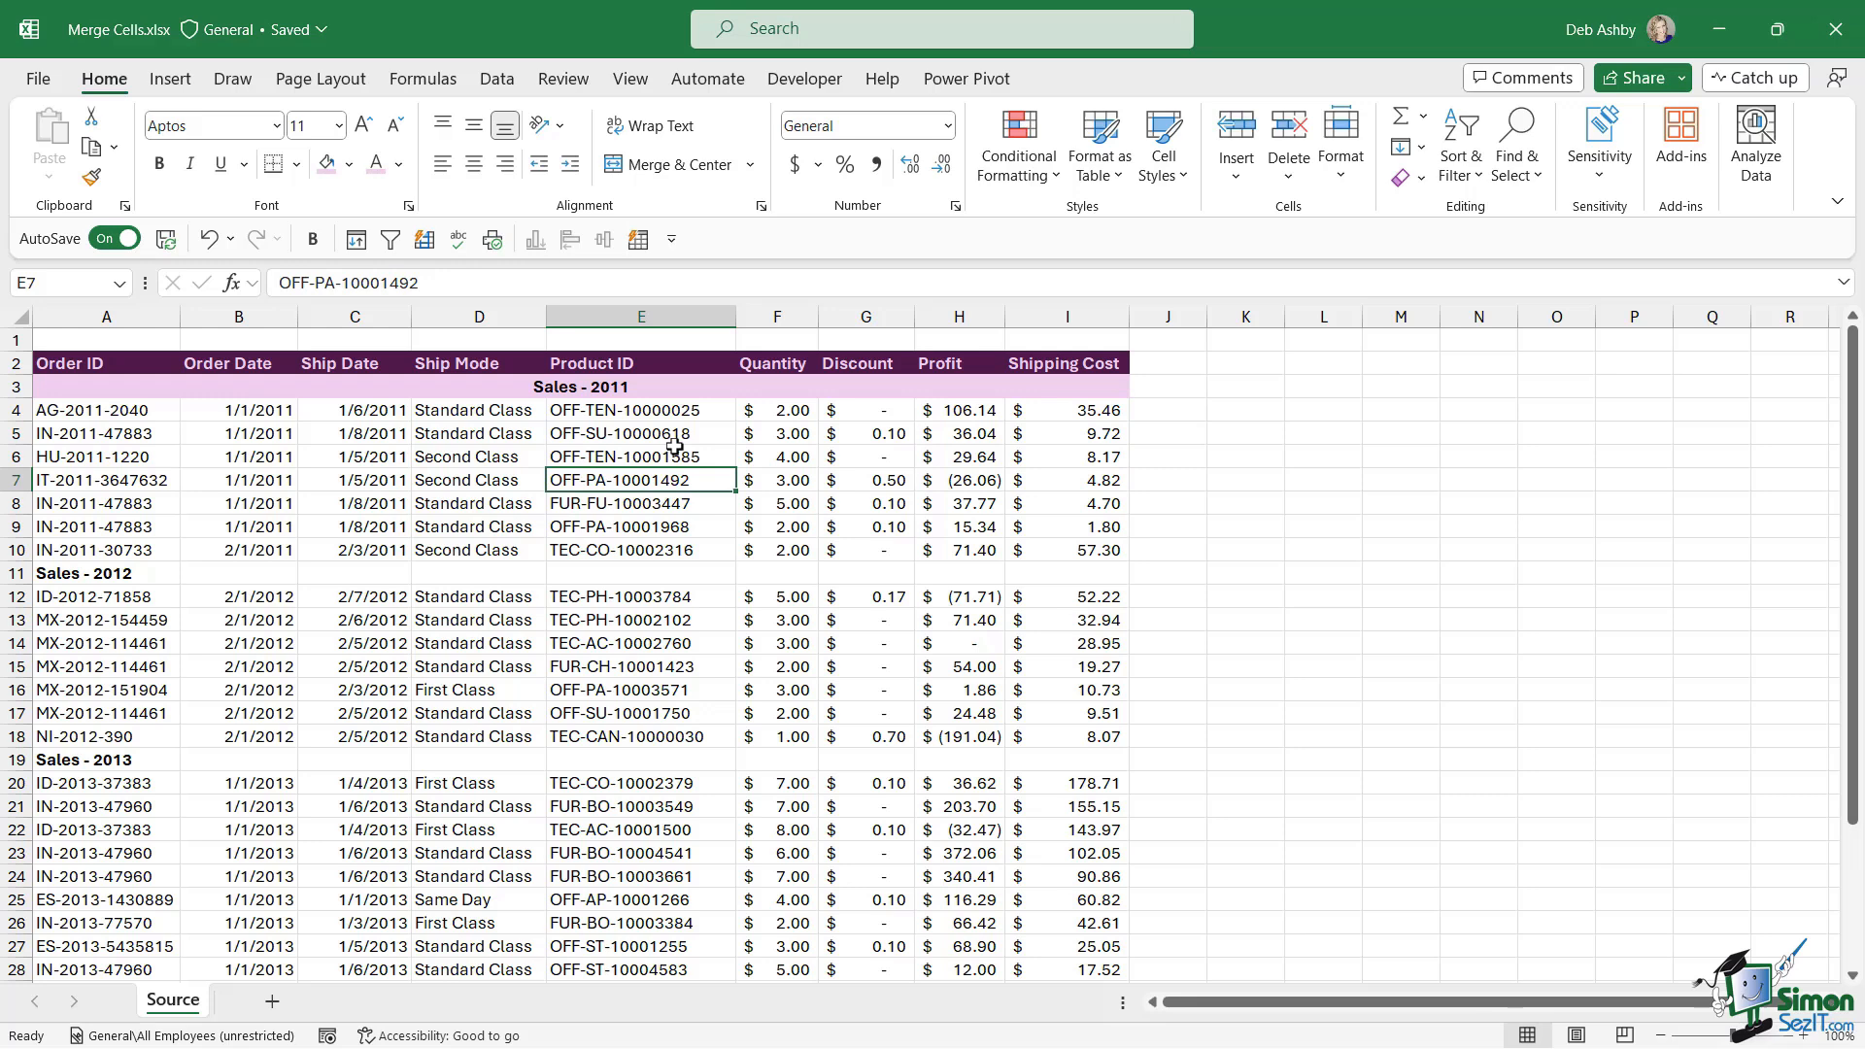
# Format-paint the A3:I3 header style onto the Sales - 2012 and Sales - 2013 rows
pyautogui.moveTo(107, 386); pyautogui.dragTo(1067, 387)
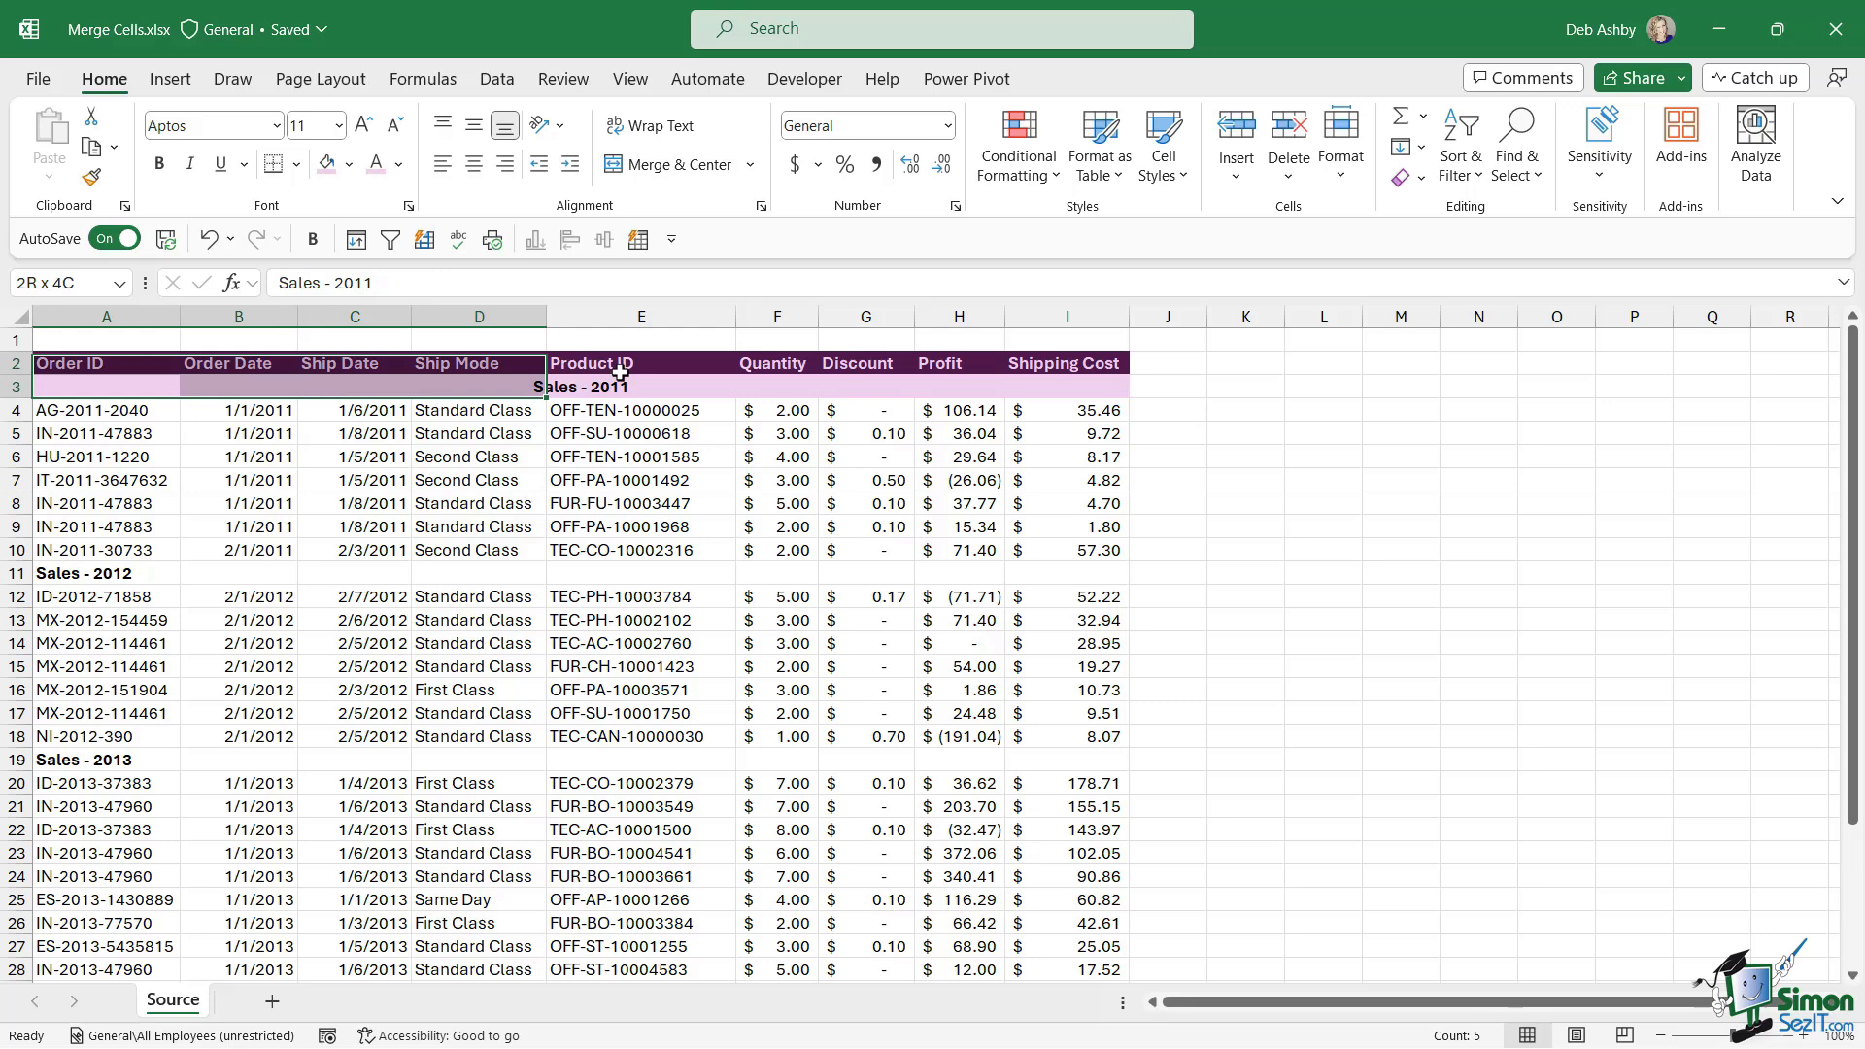
pyautogui.click(92, 177)
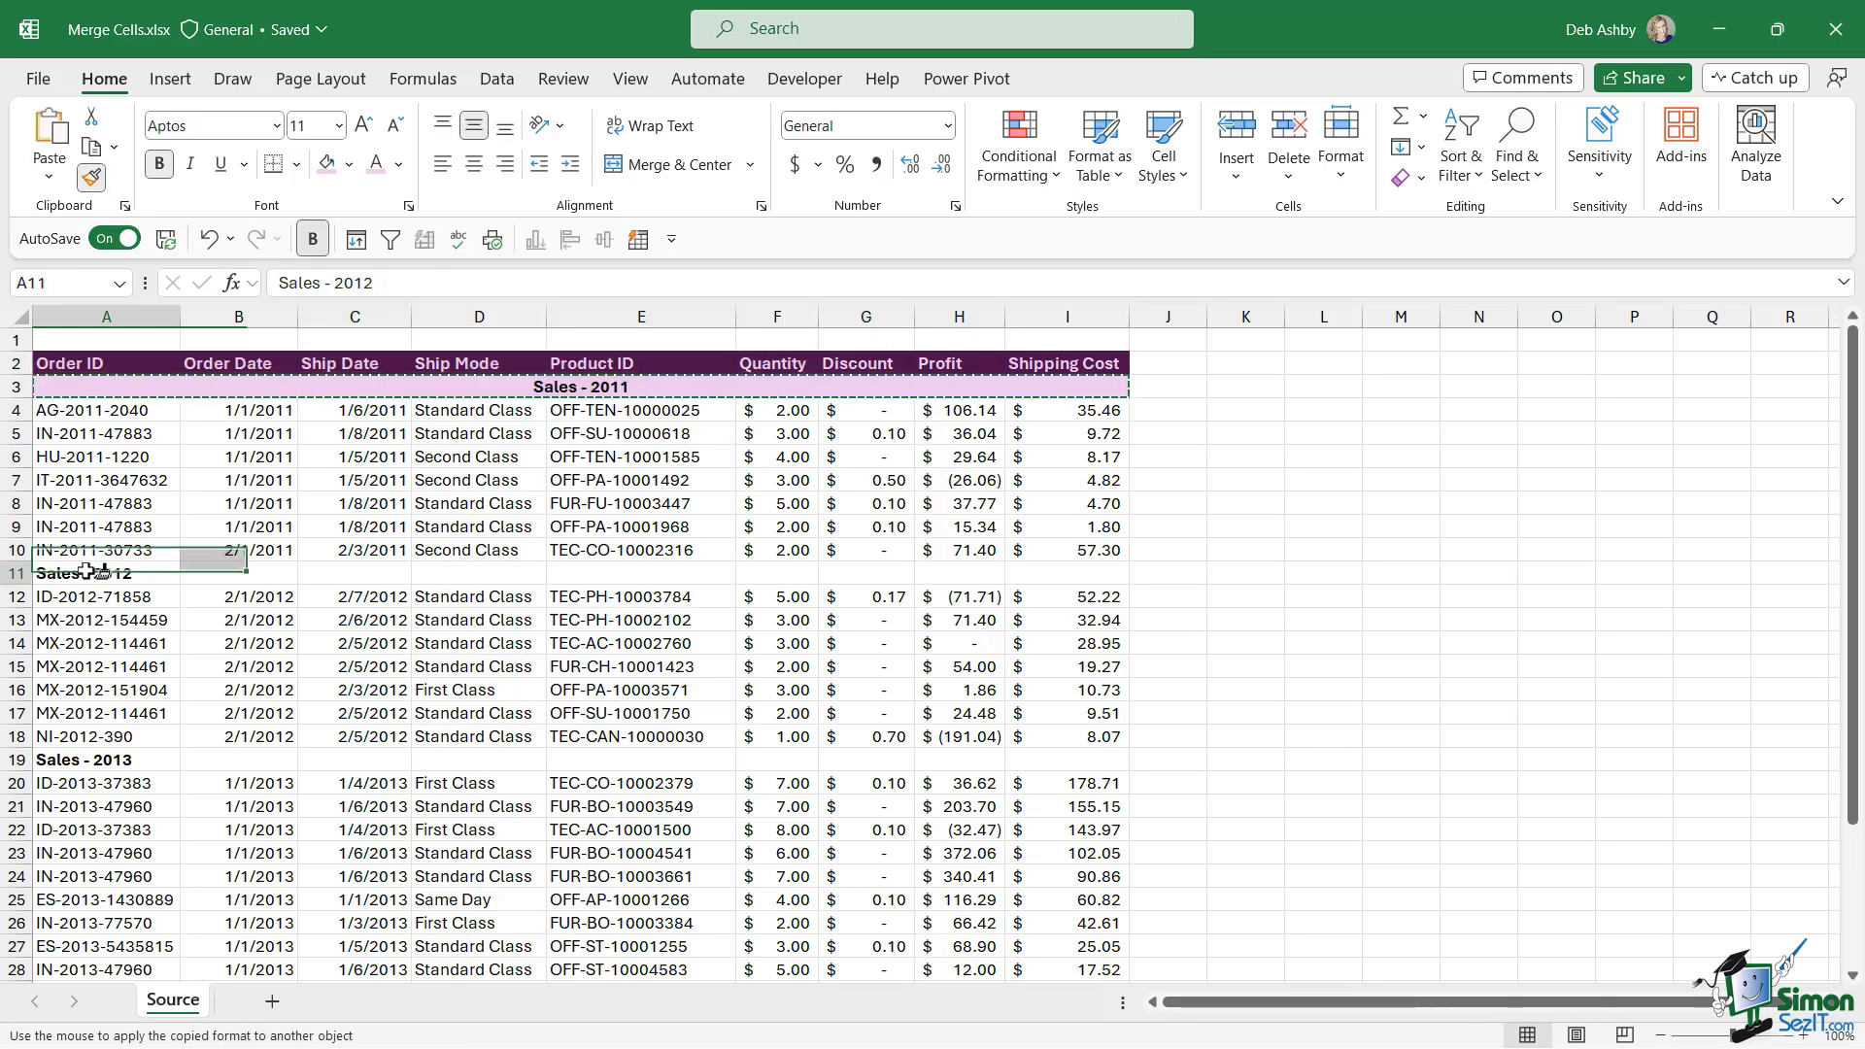
pyautogui.moveTo(107, 572); pyautogui.dragTo(1067, 573)
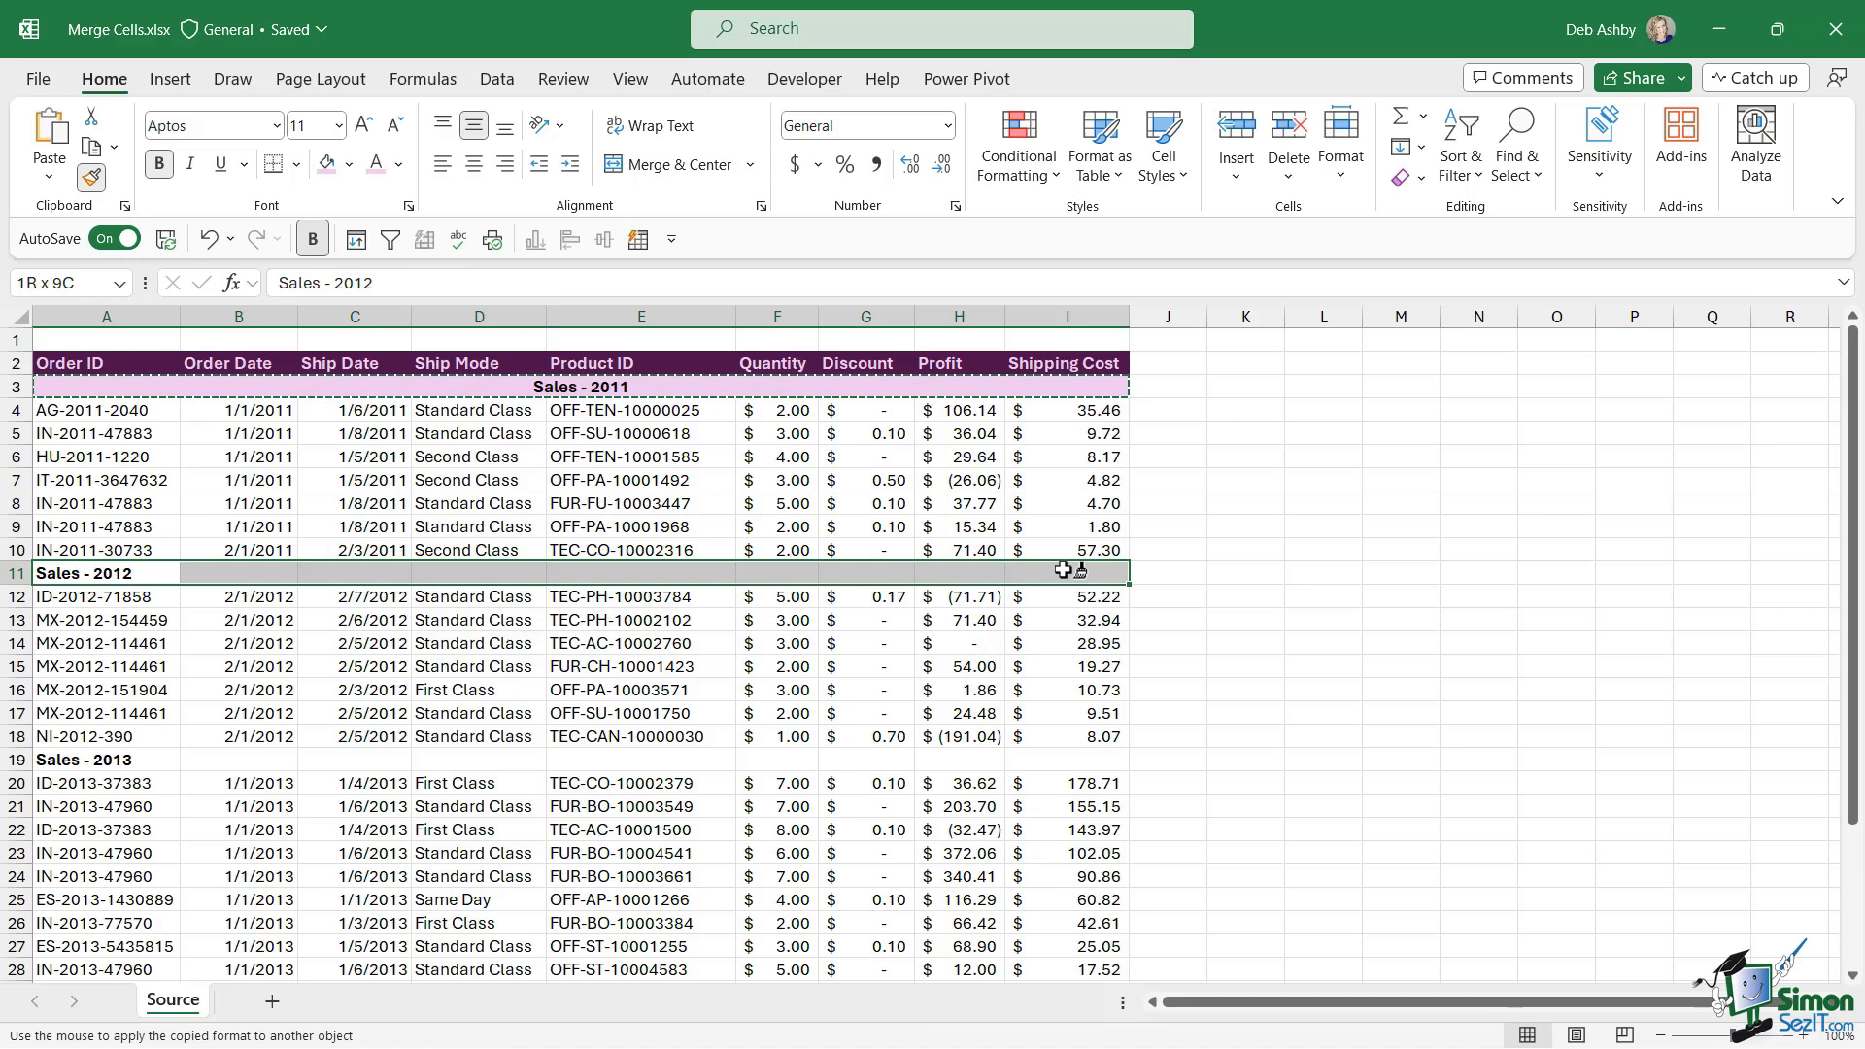
pyautogui.click(117, 758)
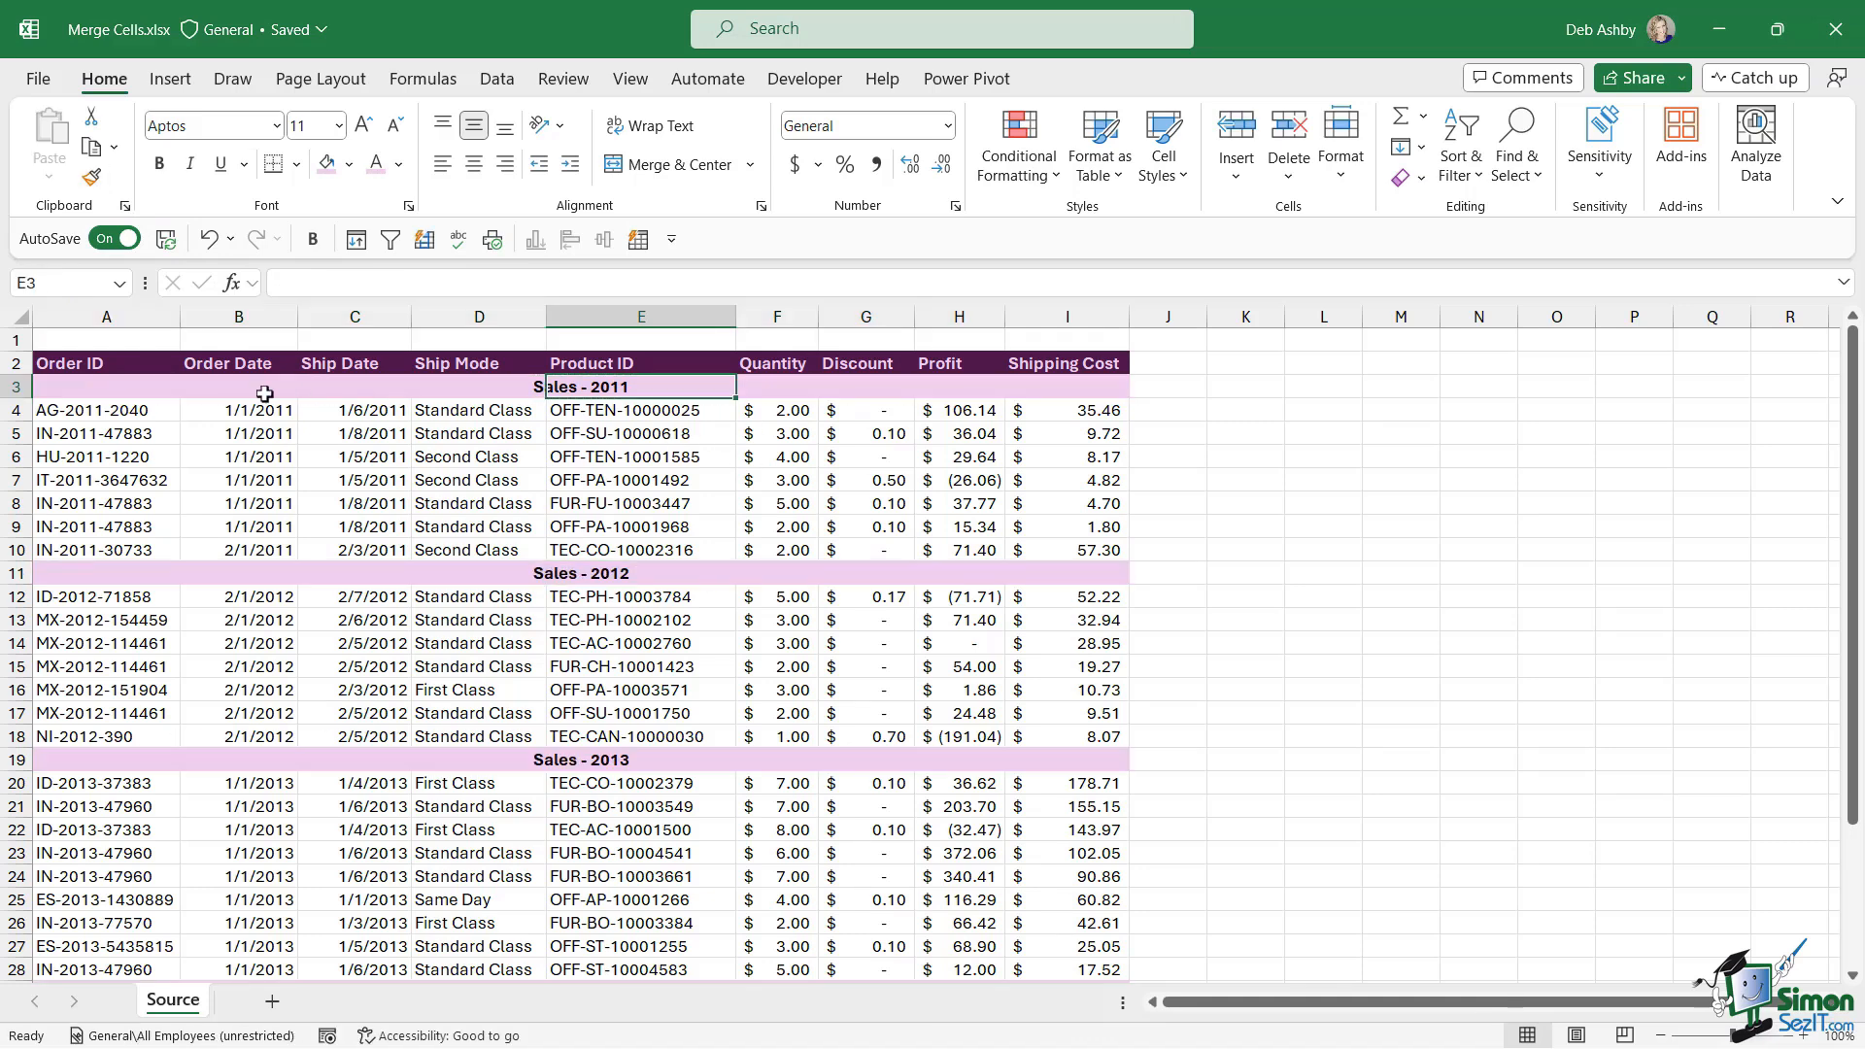
# Select the Sales - 2011 header and show the Merge & Center options list
pyautogui.click(125, 389)
pyautogui.click(753, 166)
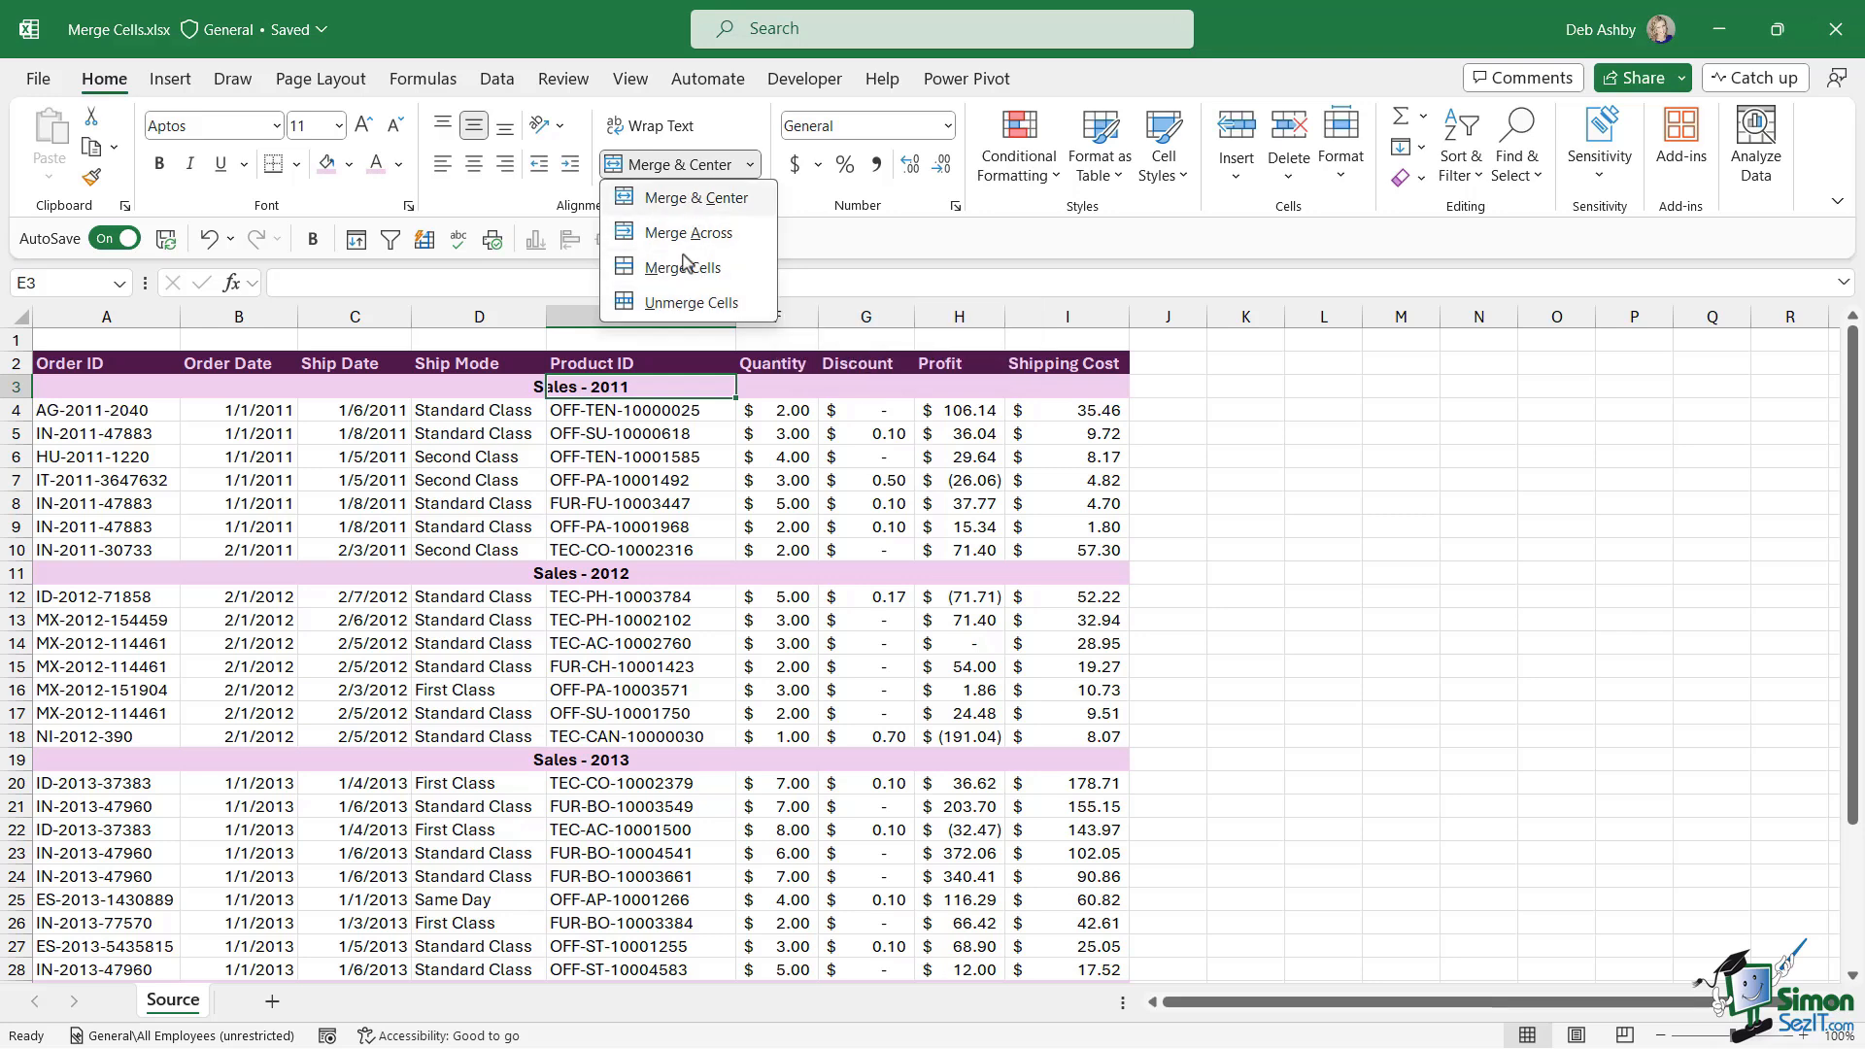
# Dismiss the merge options list without applying any merge
pyautogui.click(973, 257)
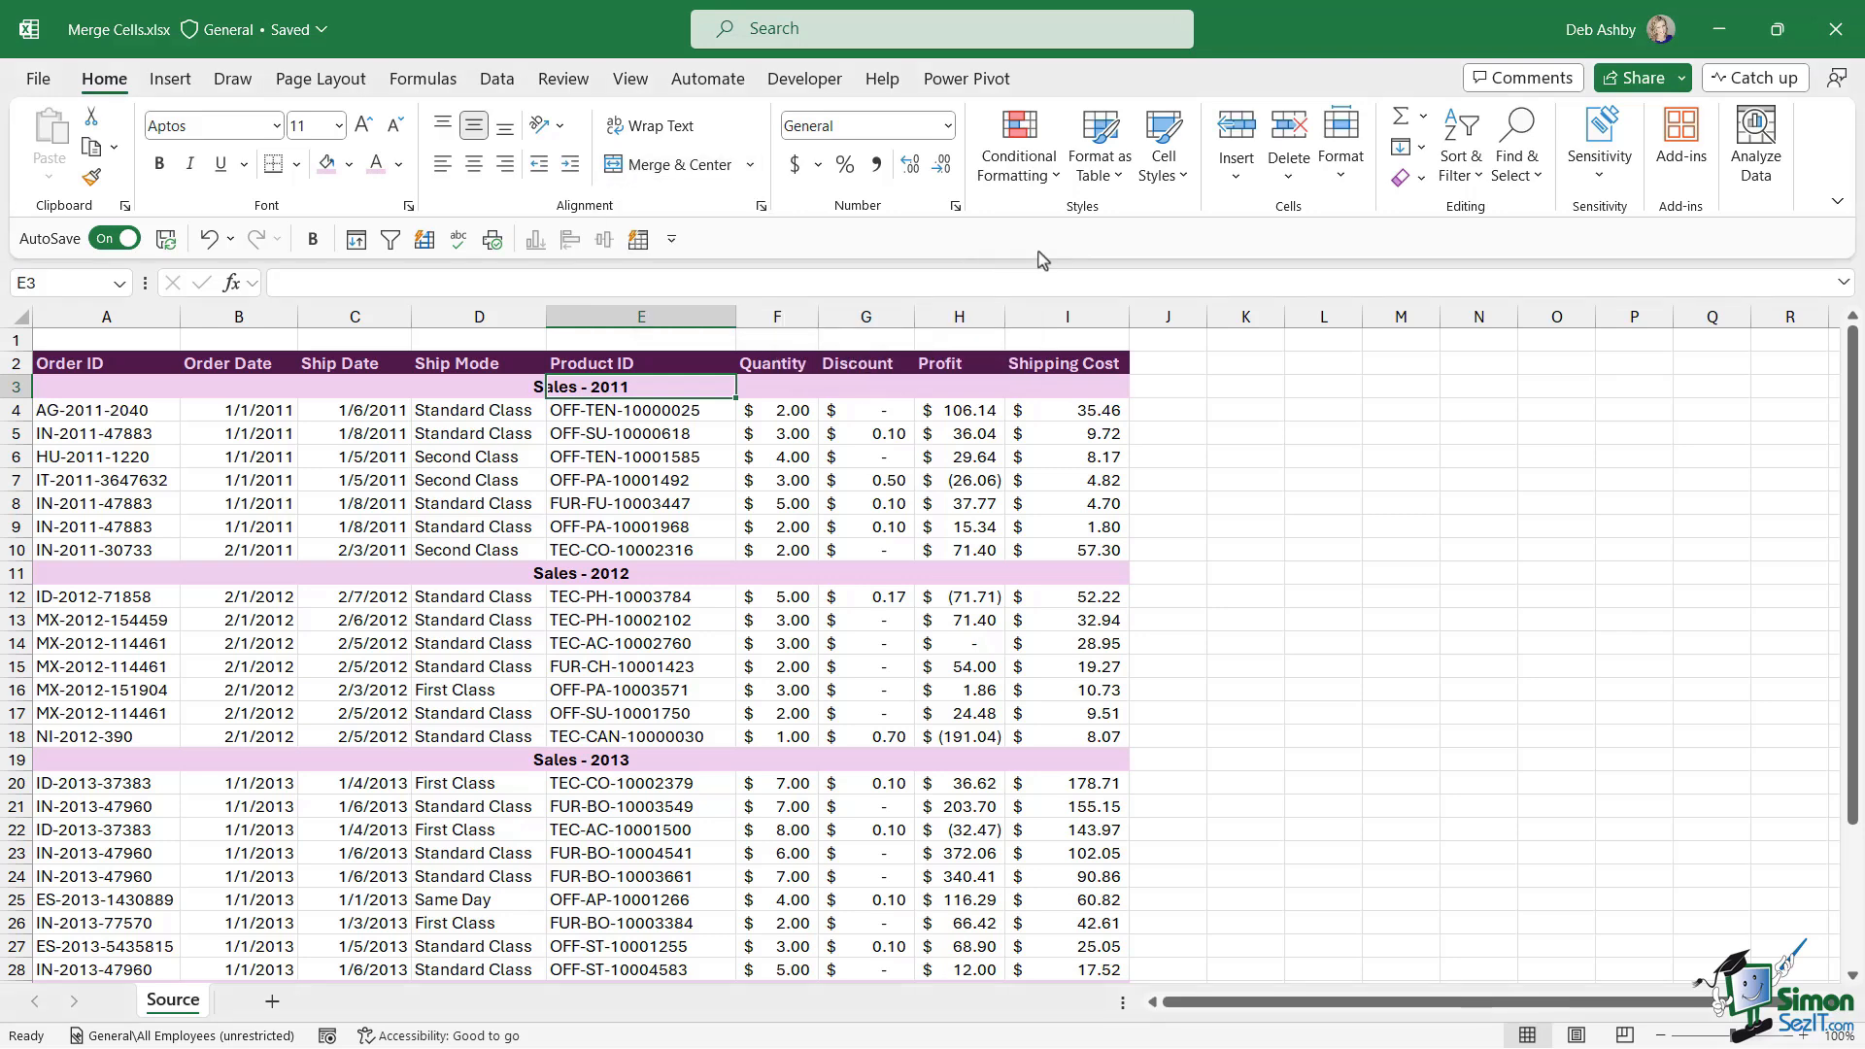